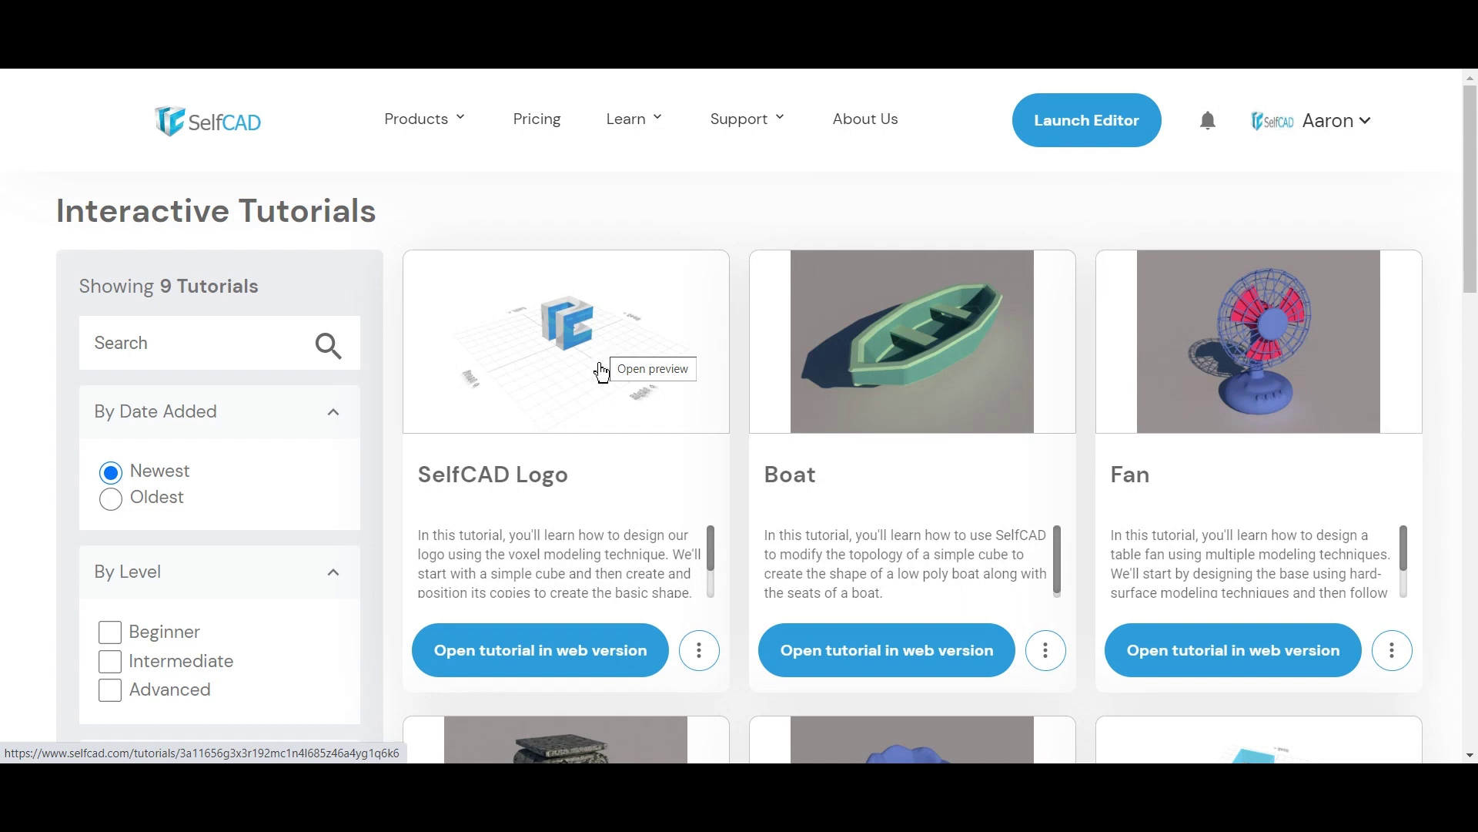
Step: Open the SelfCAD Logo interactive tutorial in the web version
{"action": "left_click_drag", "start_coordinate": [509, 554], "coordinate": [663, 554]}
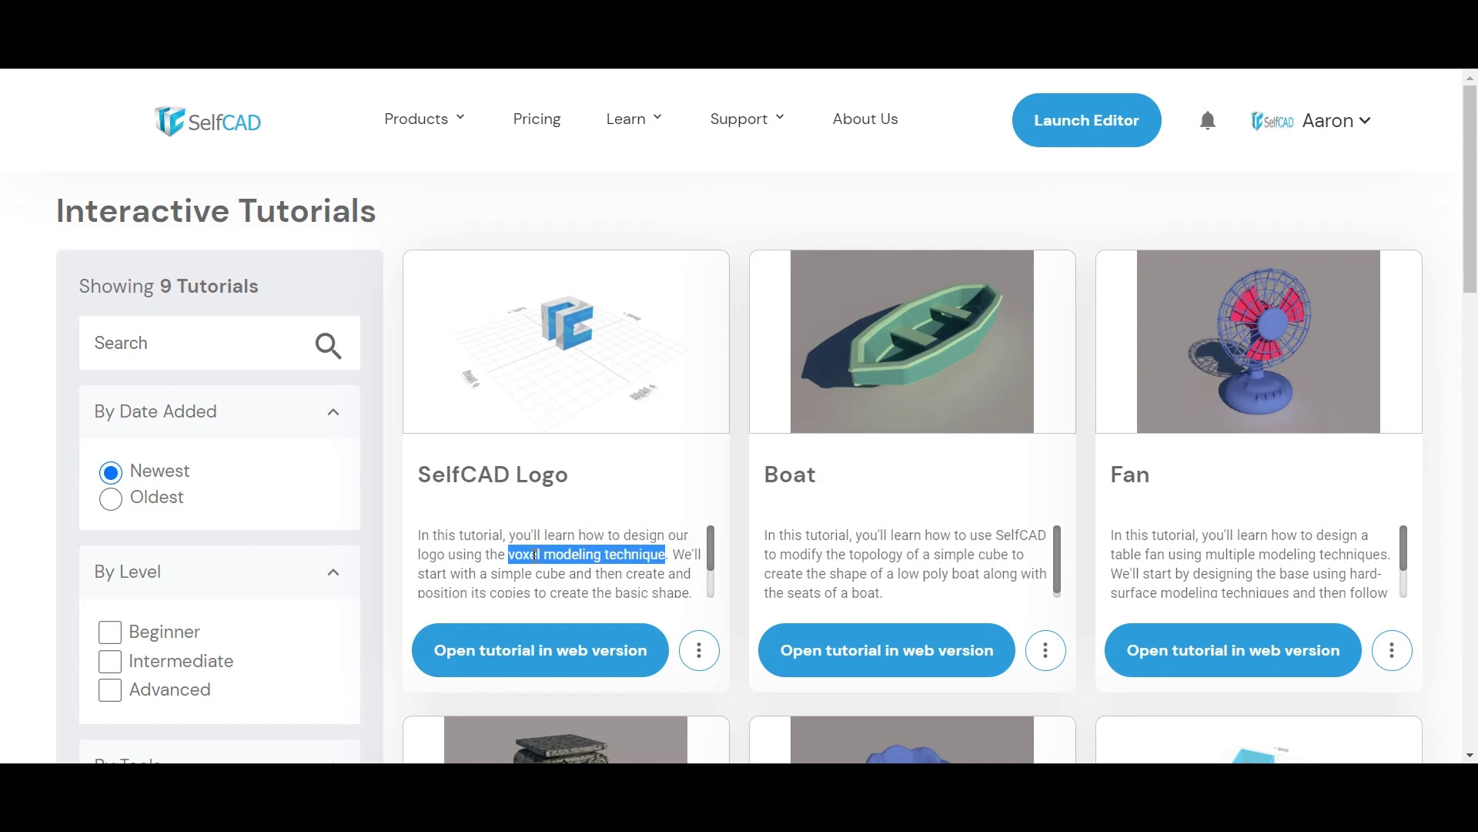
{"action": "left_click", "coordinate": [583, 662]}
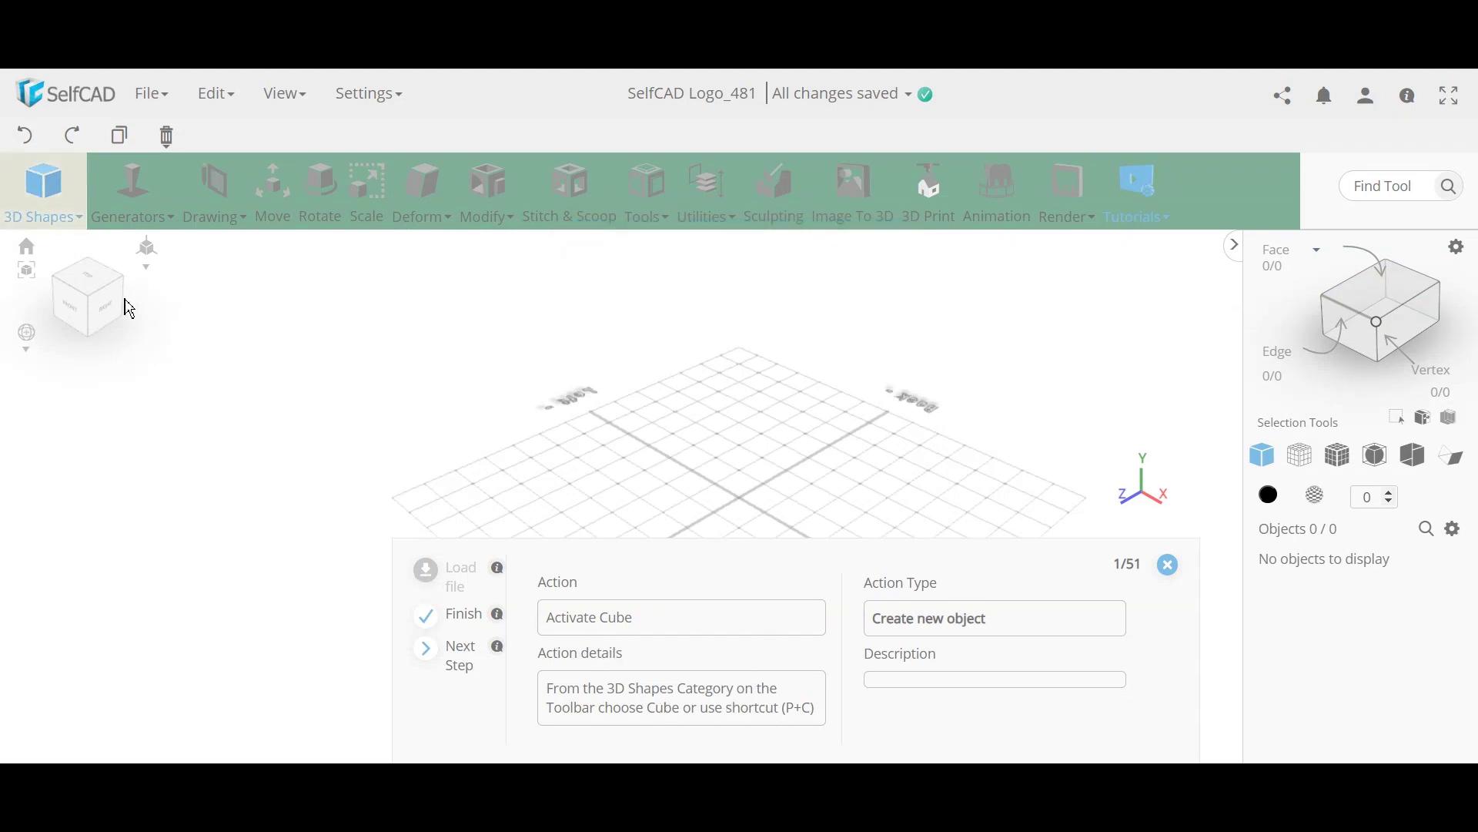
Step: Start a new cube with its width, height and depth each set to 50
{"action": "left_click", "coordinate": [43, 183]}
{"action": "left_click", "coordinate": [54, 258]}
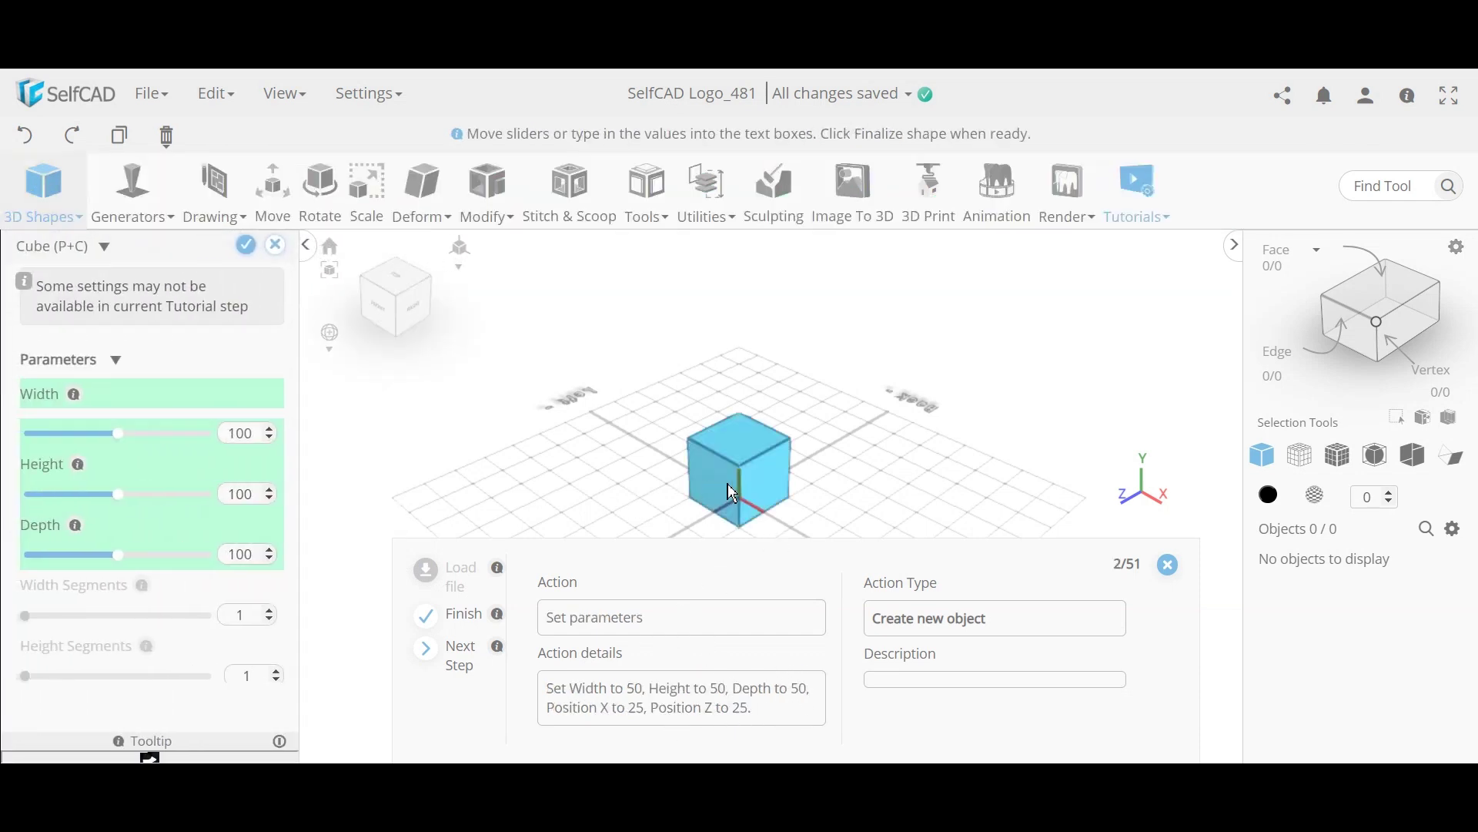
{"action": "double_click", "coordinate": [254, 439]}
{"action": "type", "text": "50"}
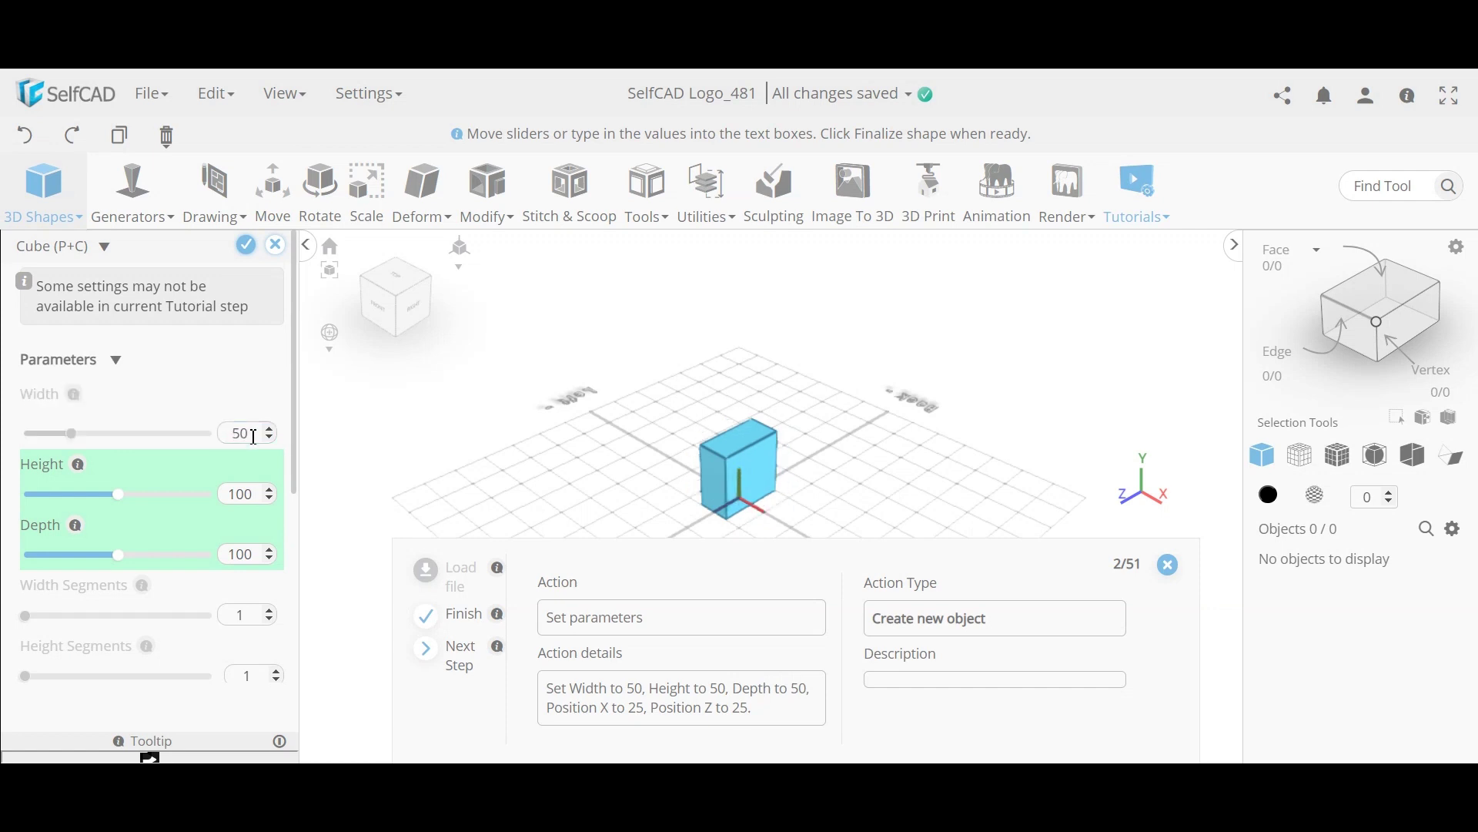
{"action": "double_click", "coordinate": [242, 493]}
{"action": "type", "text": "50"}
{"action": "double_click", "coordinate": [252, 554]}
{"action": "type", "text": "50"}
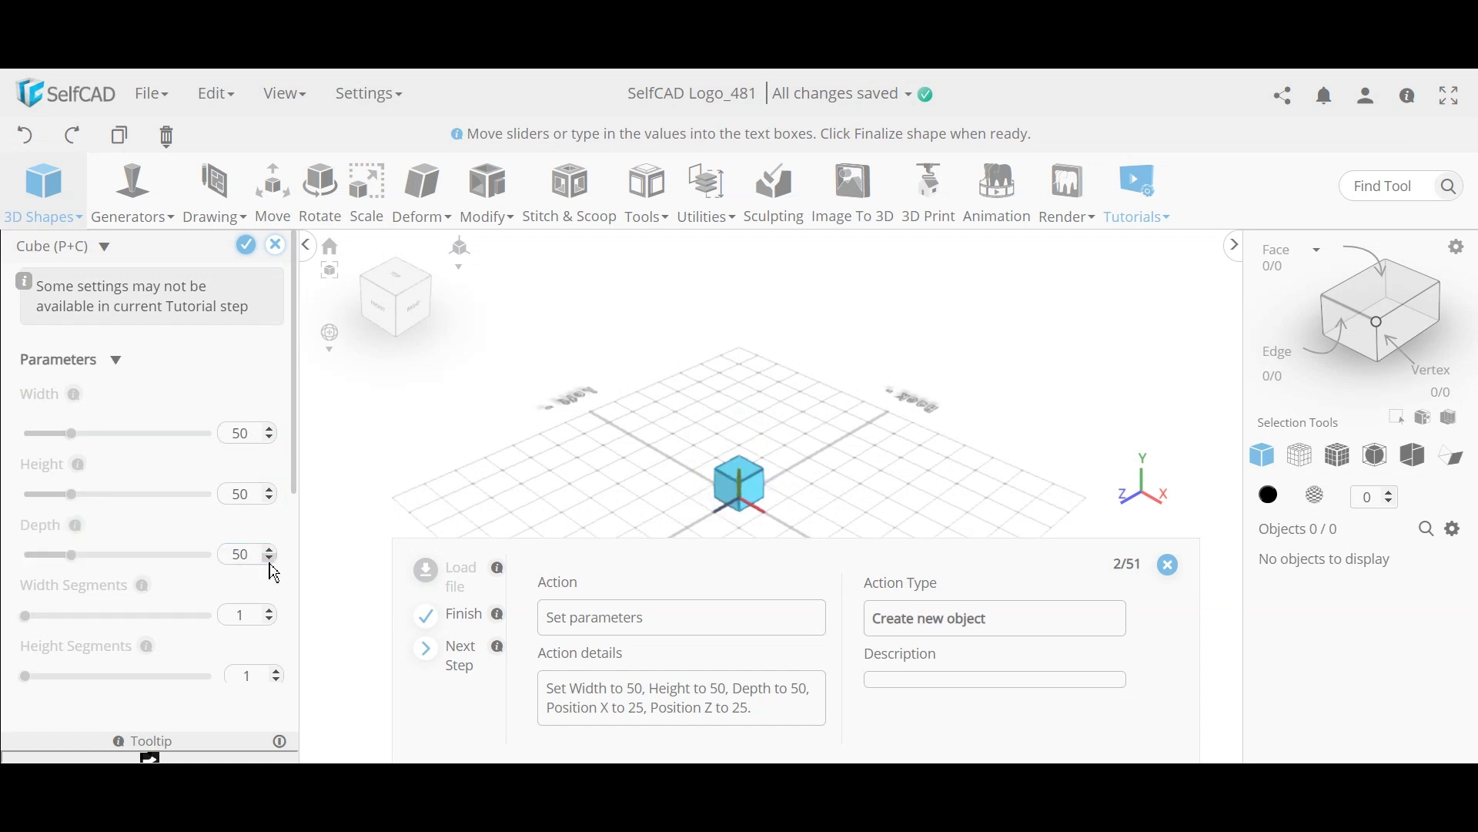
Step: Set the cube's position to X 25 and Z 25
{"action": "scroll", "coordinate": [273, 572], "scroll_direction": "down", "scroll_amount": 4}
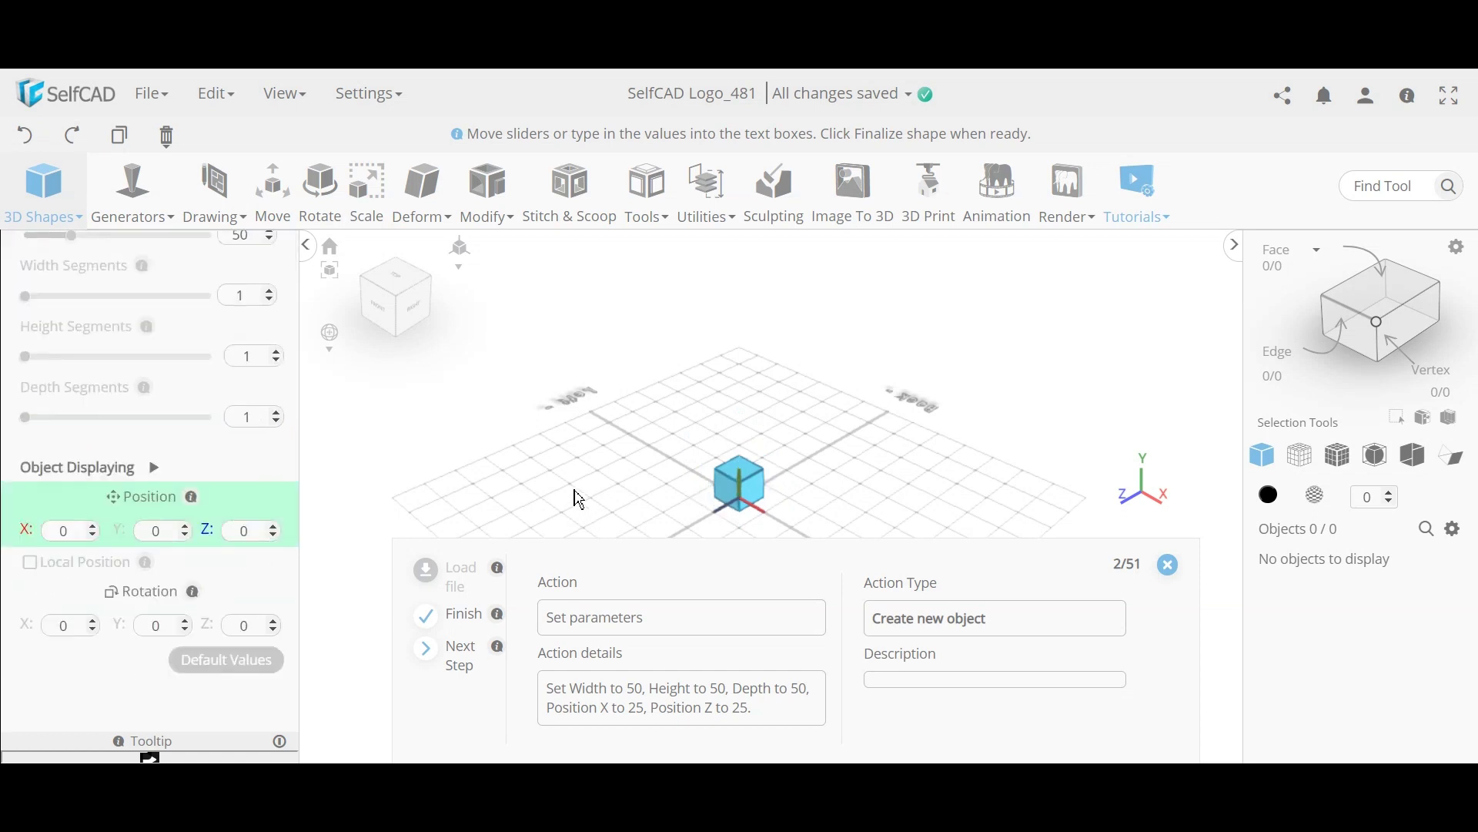
{"action": "left_click_drag", "start_coordinate": [580, 496], "coordinate": [677, 422]}
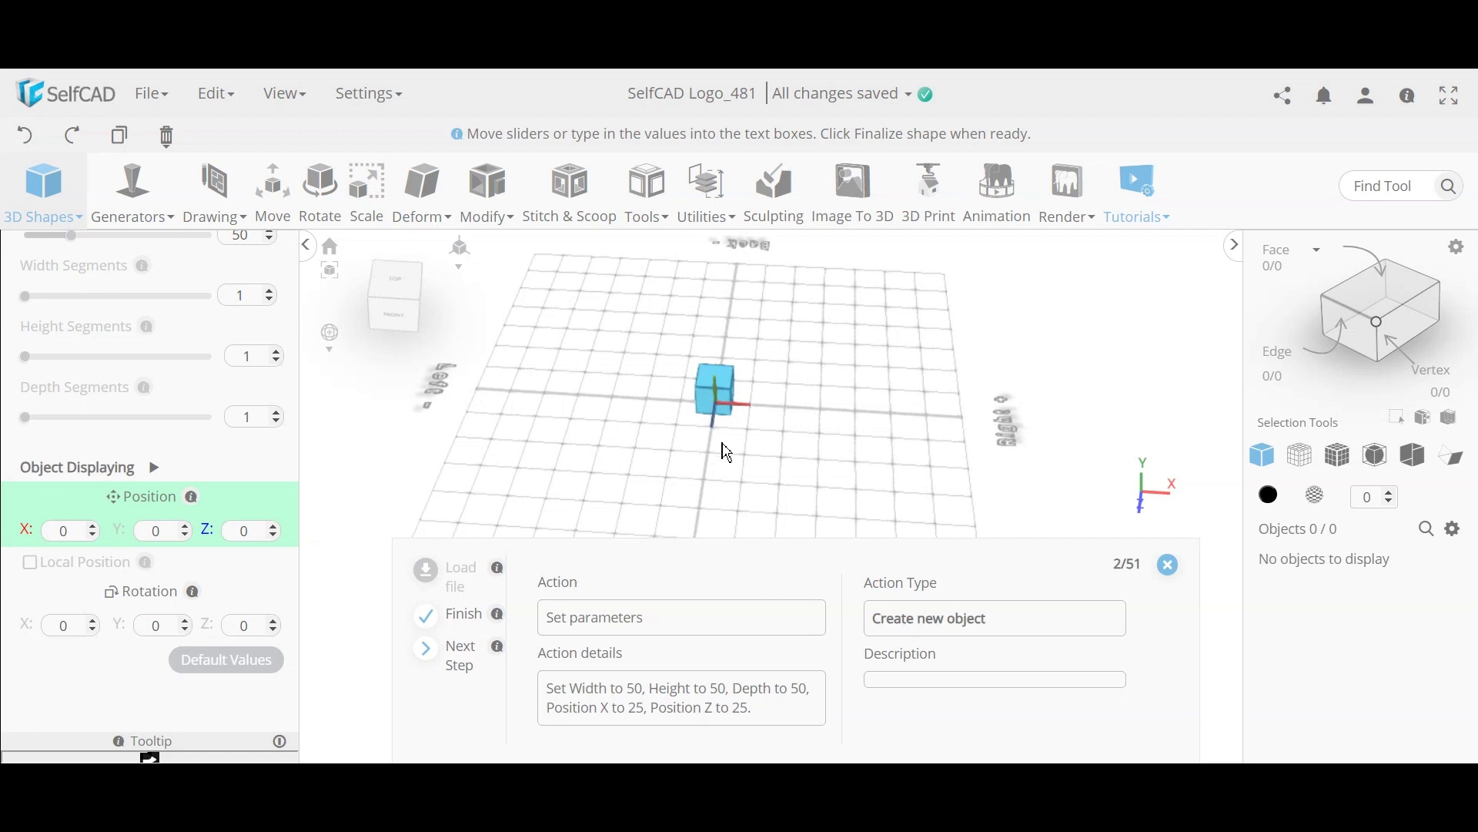
{"action": "left_click_drag", "start_coordinate": [589, 466], "coordinate": [605, 462]}
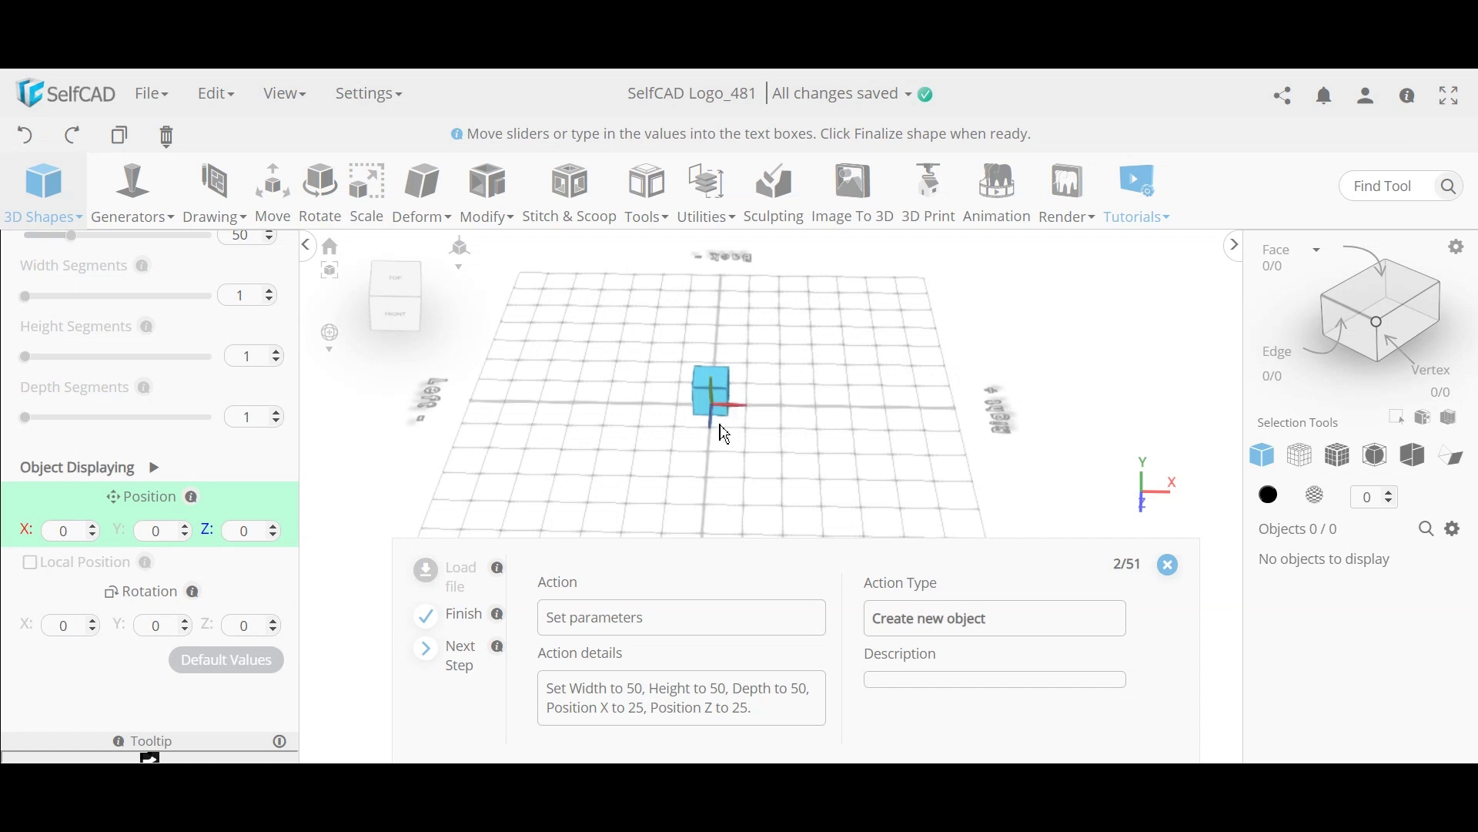
{"action": "left_click", "coordinate": [344, 92]}
{"action": "left_click", "coordinate": [61, 539]}
{"action": "key", "text": "Return"}
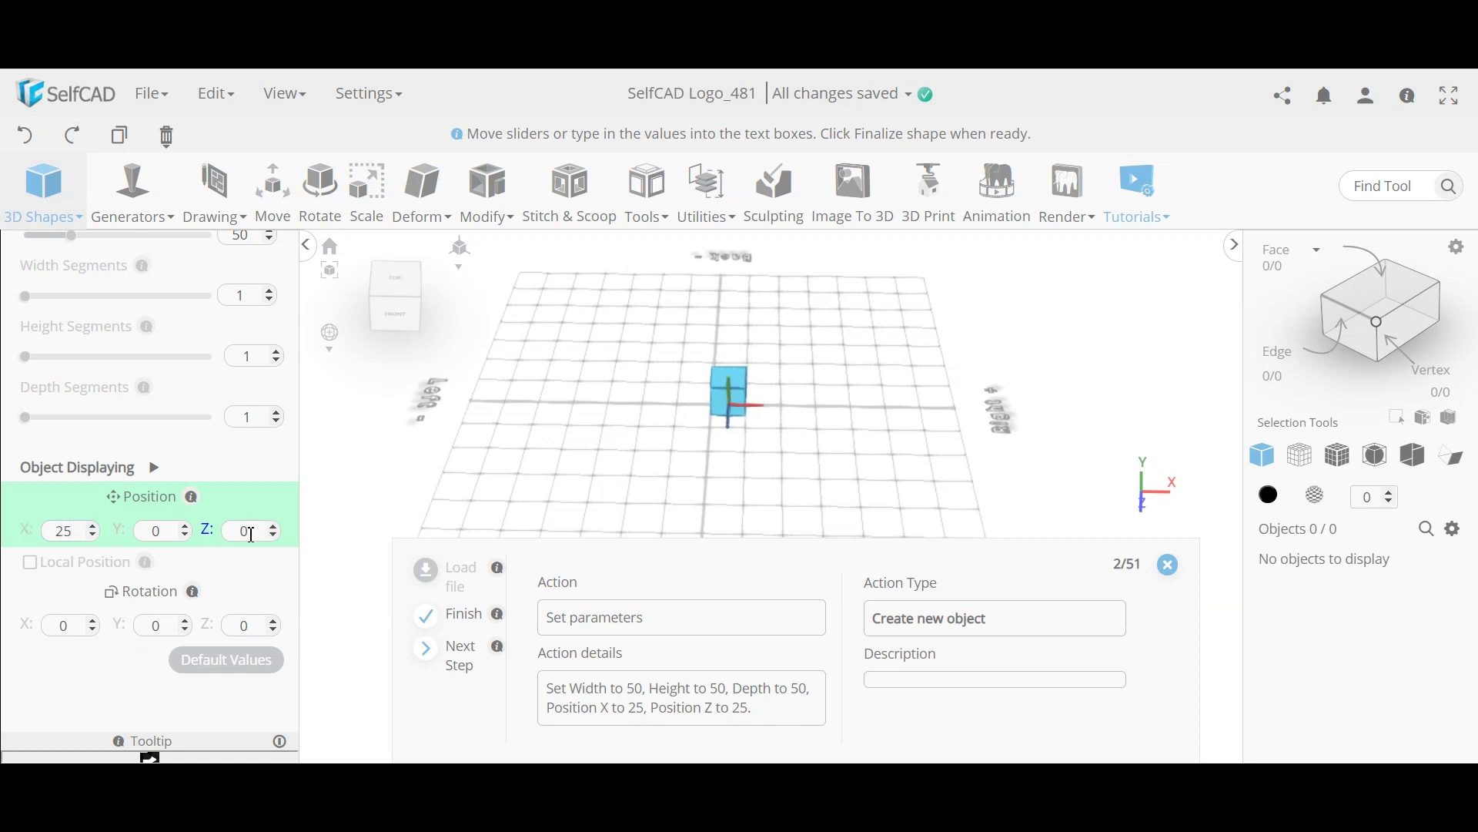
{"action": "key", "text": "Return"}
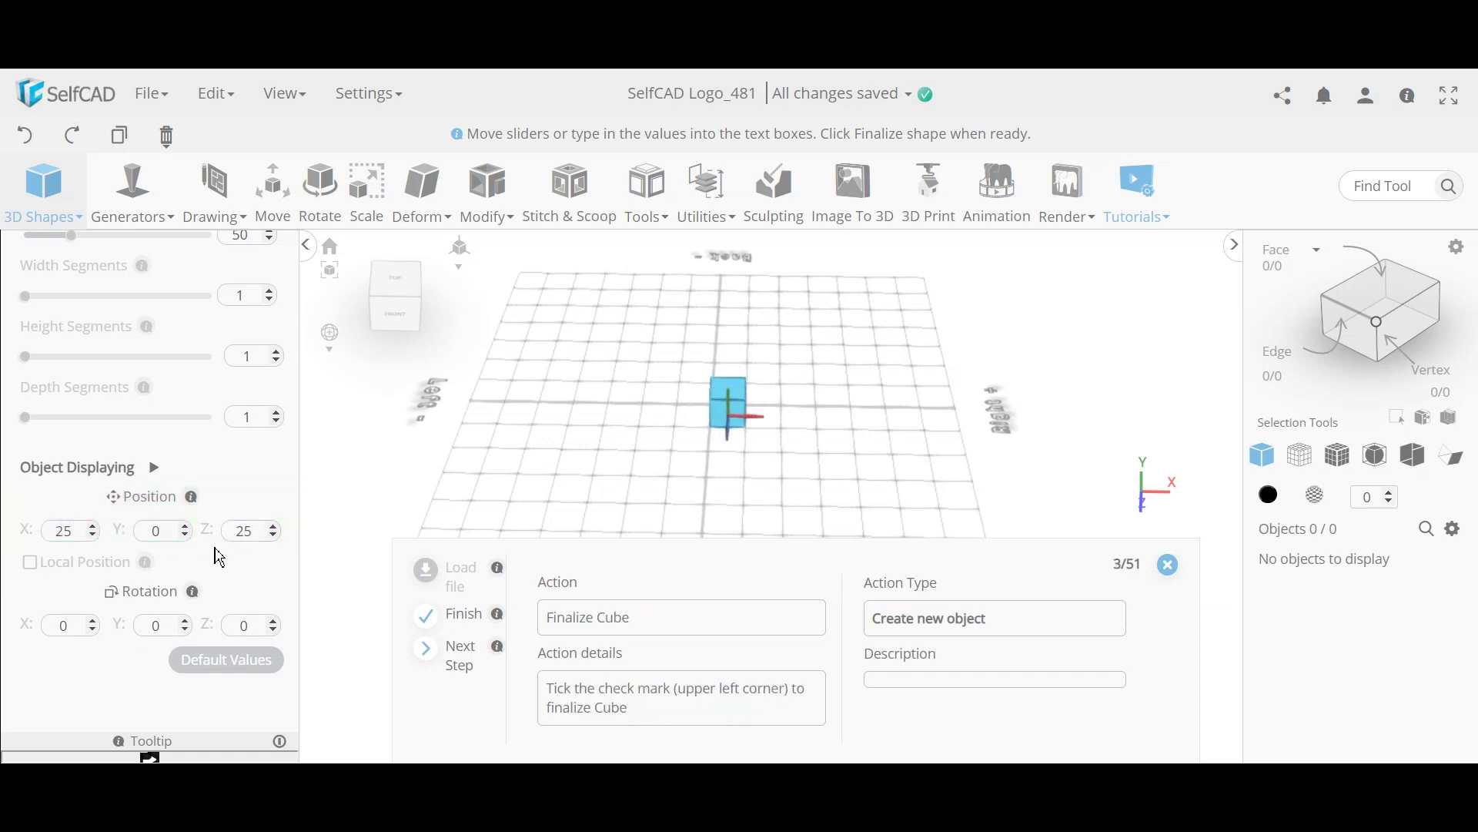
Step: Examine the cube's dimensions and its placement relative to the grid's centre lines from several angles
{"action": "scroll", "coordinate": [205, 528], "scroll_direction": "up", "scroll_amount": 3}
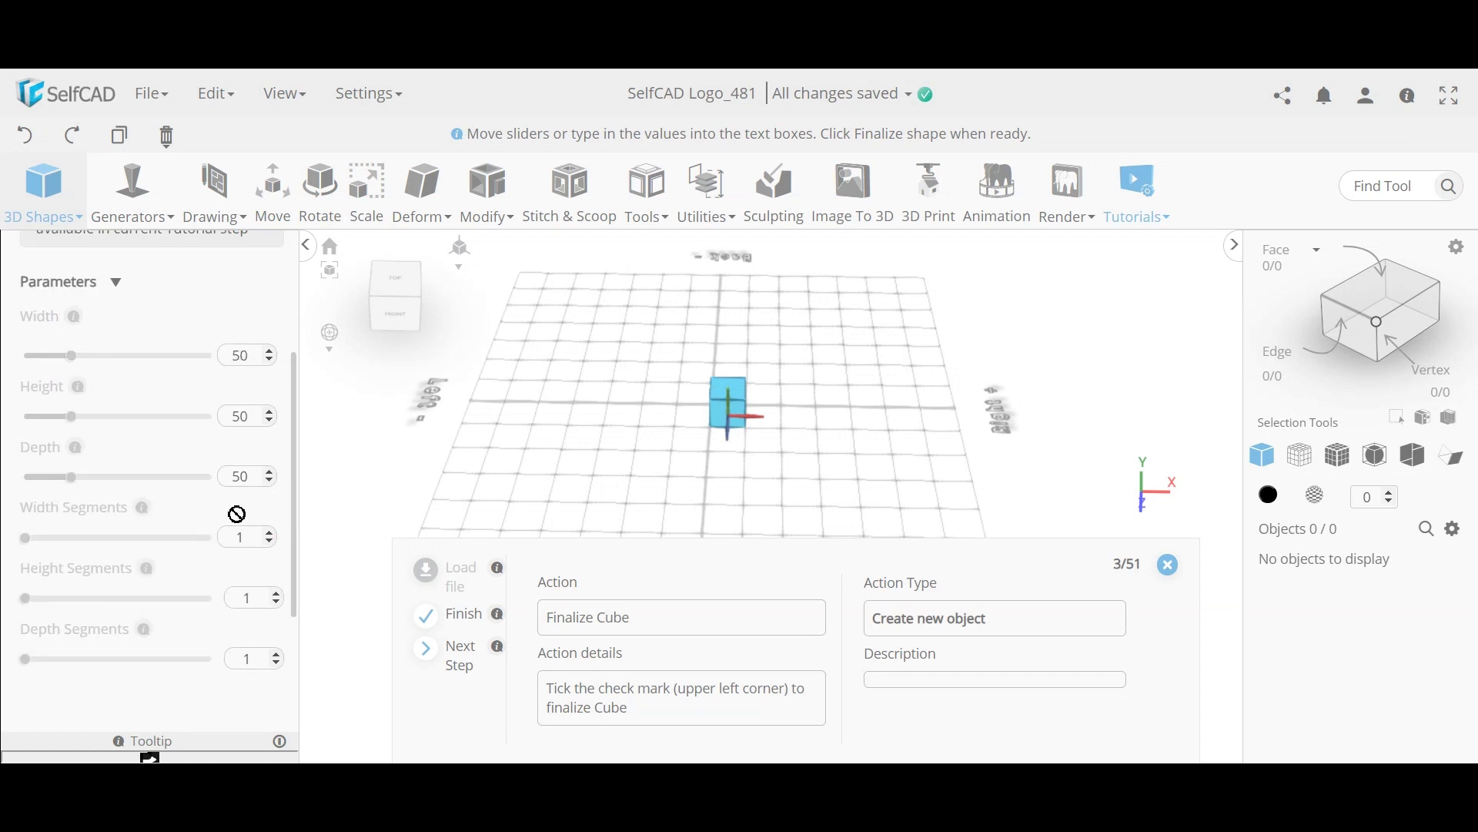
{"action": "scroll", "coordinate": [234, 515], "scroll_direction": "down", "scroll_amount": 3}
{"action": "left_click_drag", "start_coordinate": [654, 479], "coordinate": [742, 435]}
{"action": "scroll", "coordinate": [742, 435], "scroll_direction": "up", "scroll_amount": 2}
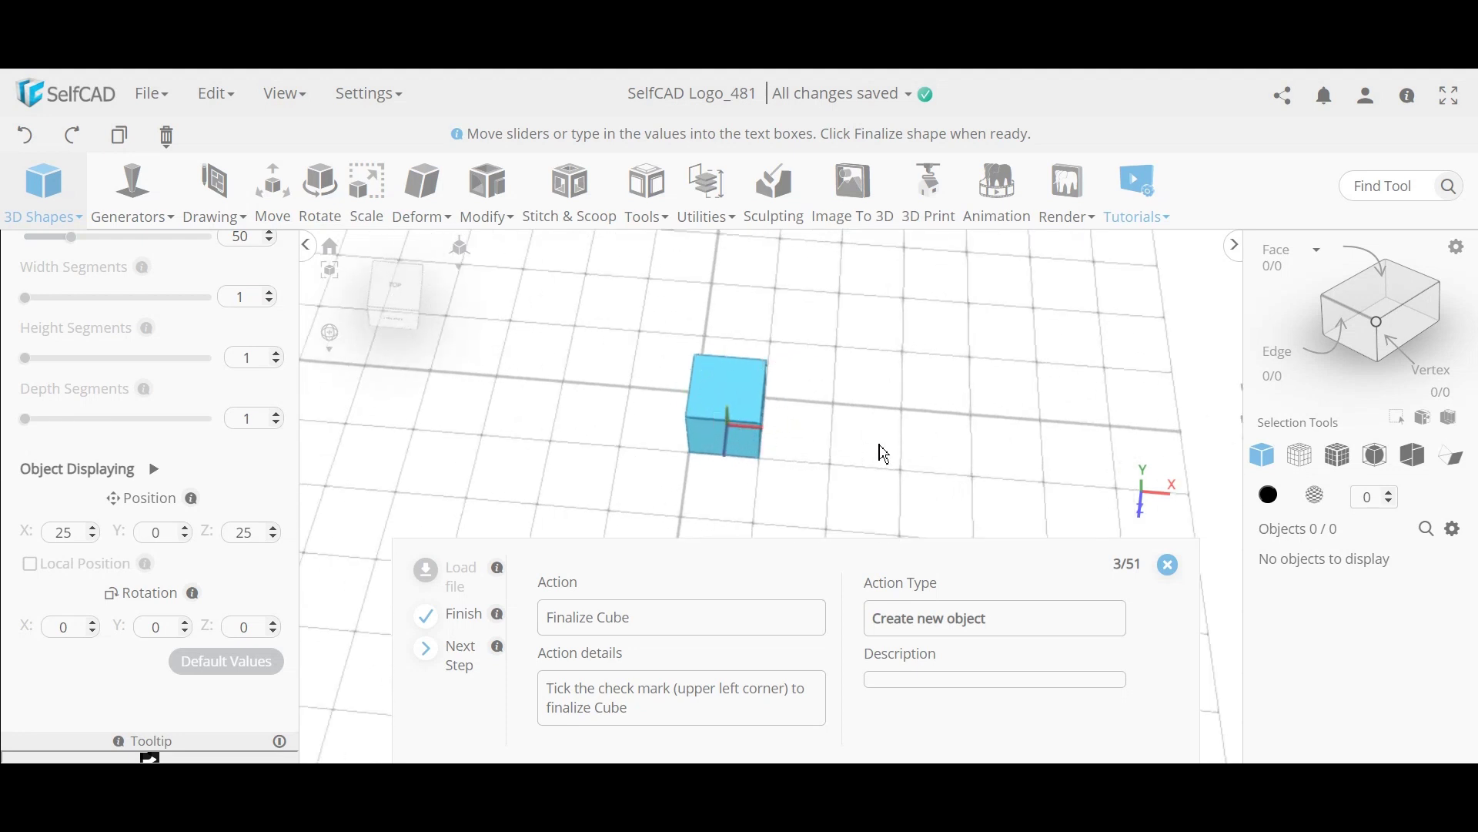
{"action": "mouse_move", "coordinate": [884, 452]}
{"action": "left_mouse_down"}
{"action": "mouse_move", "coordinate": [881, 400]}
{"action": "mouse_move", "coordinate": [889, 437]}
{"action": "left_mouse_up"}
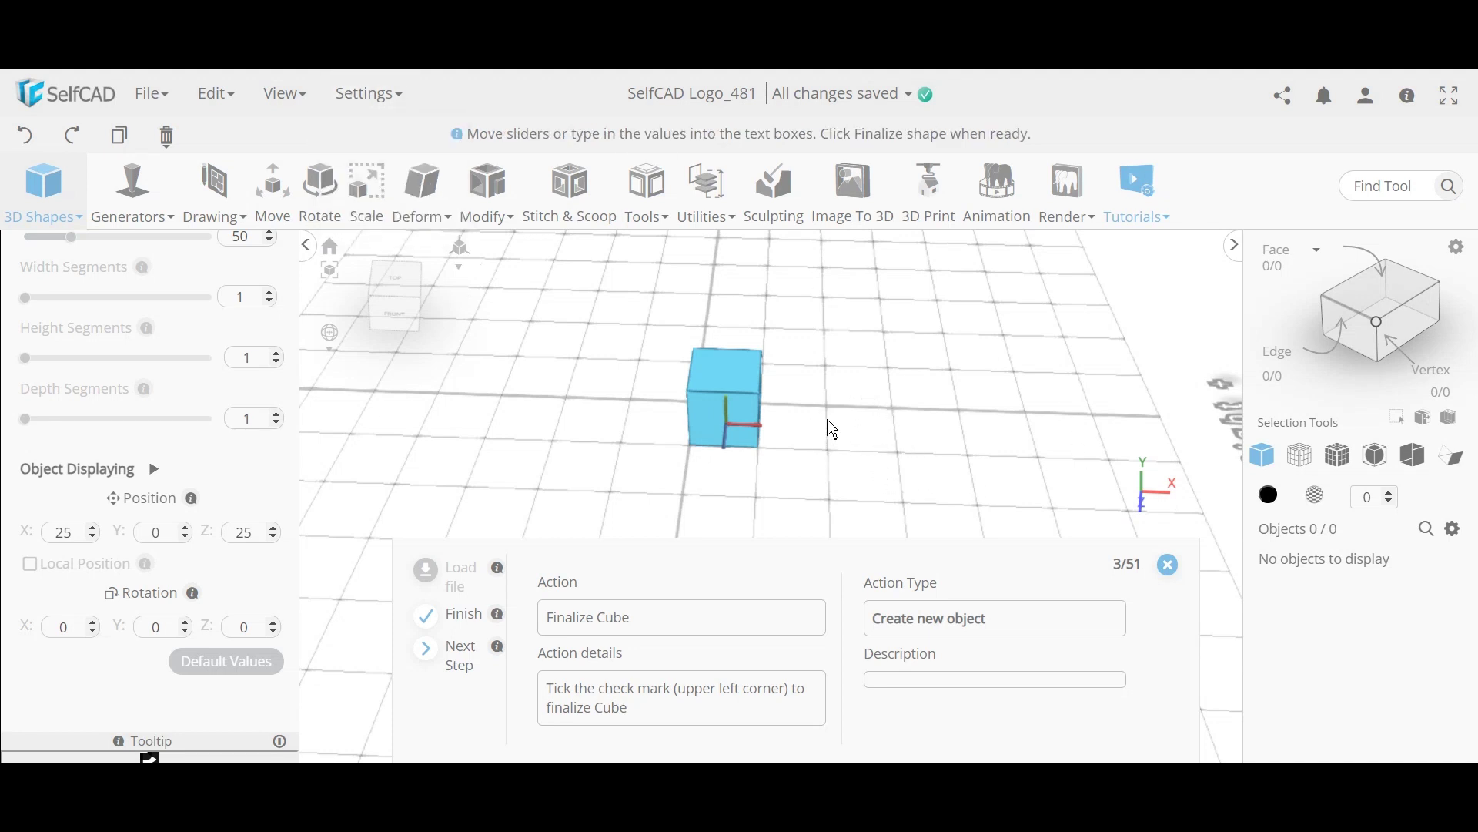
{"action": "mouse_move", "coordinate": [848, 456]}
{"action": "left_mouse_down"}
{"action": "mouse_move", "coordinate": [861, 438]}
{"action": "mouse_move", "coordinate": [852, 462]}
{"action": "left_mouse_up"}
{"action": "scroll", "coordinate": [768, 411], "scroll_direction": "up", "scroll_amount": 3}
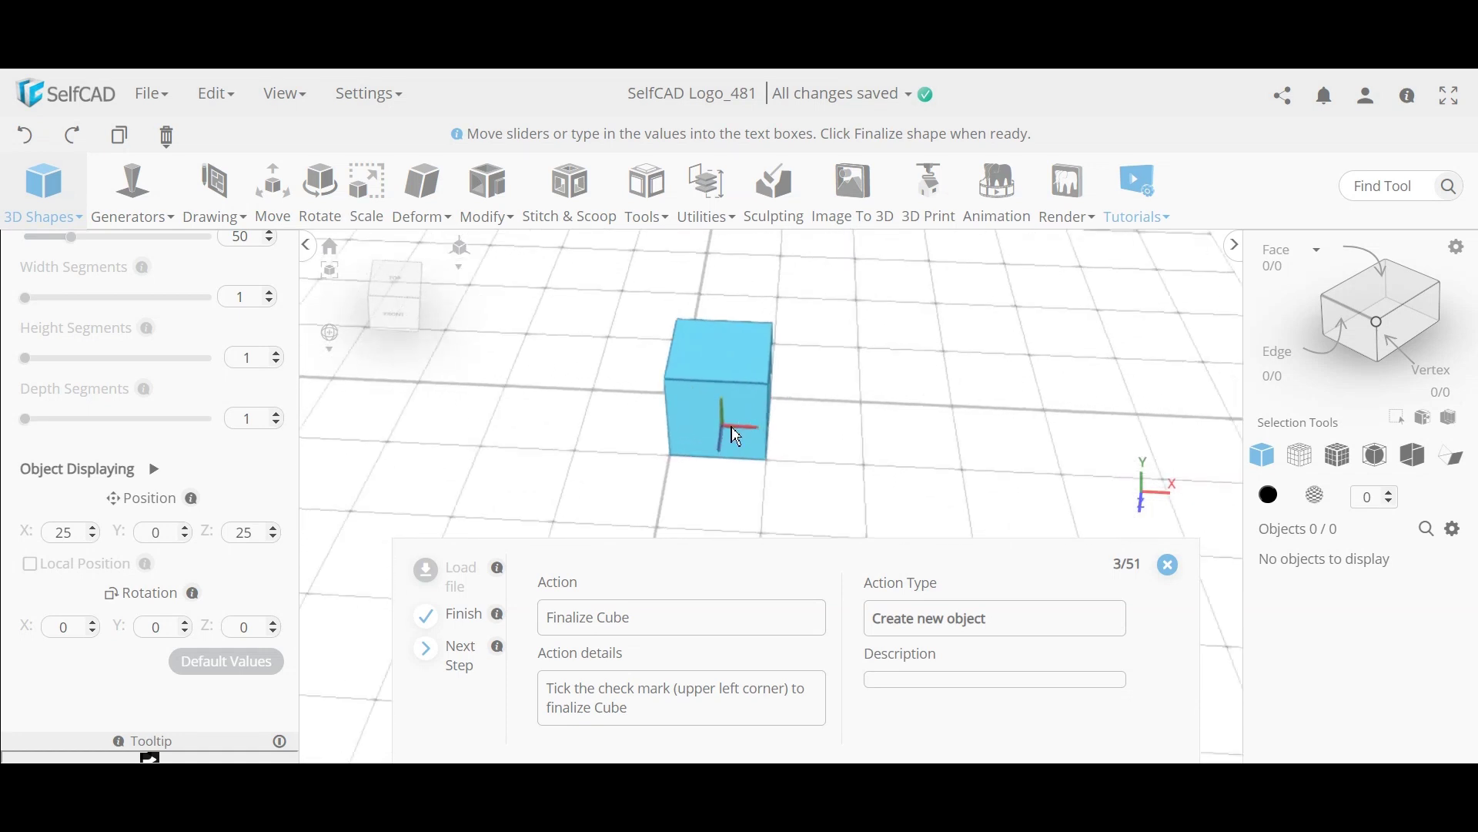
{"action": "mouse_move", "coordinate": [737, 439]}
{"action": "left_mouse_down"}
{"action": "mouse_move", "coordinate": [832, 445]}
{"action": "mouse_move", "coordinate": [746, 465]}
{"action": "left_mouse_up"}
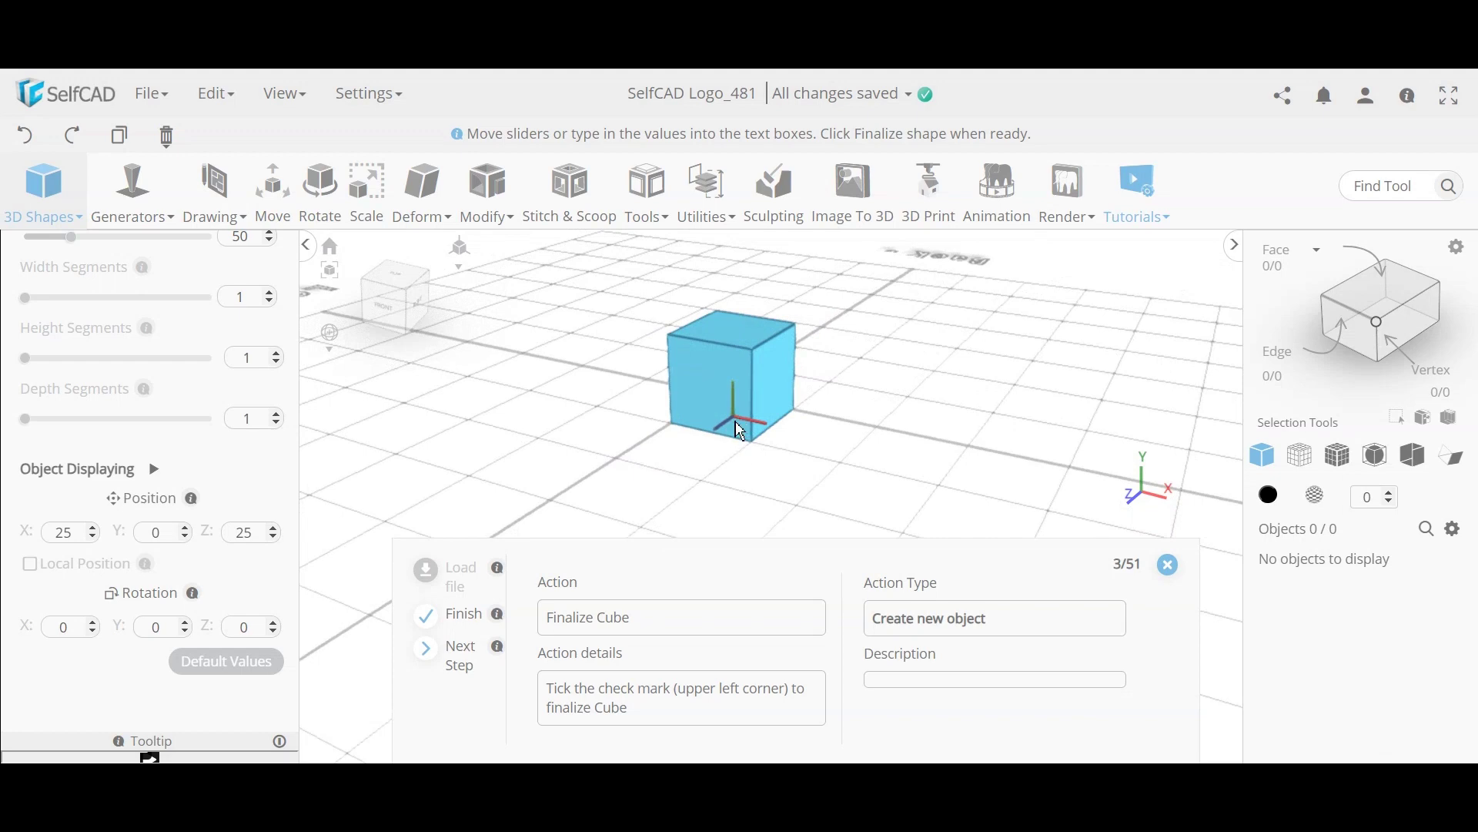
{"action": "left_click_drag", "start_coordinate": [741, 414], "coordinate": [741, 356]}
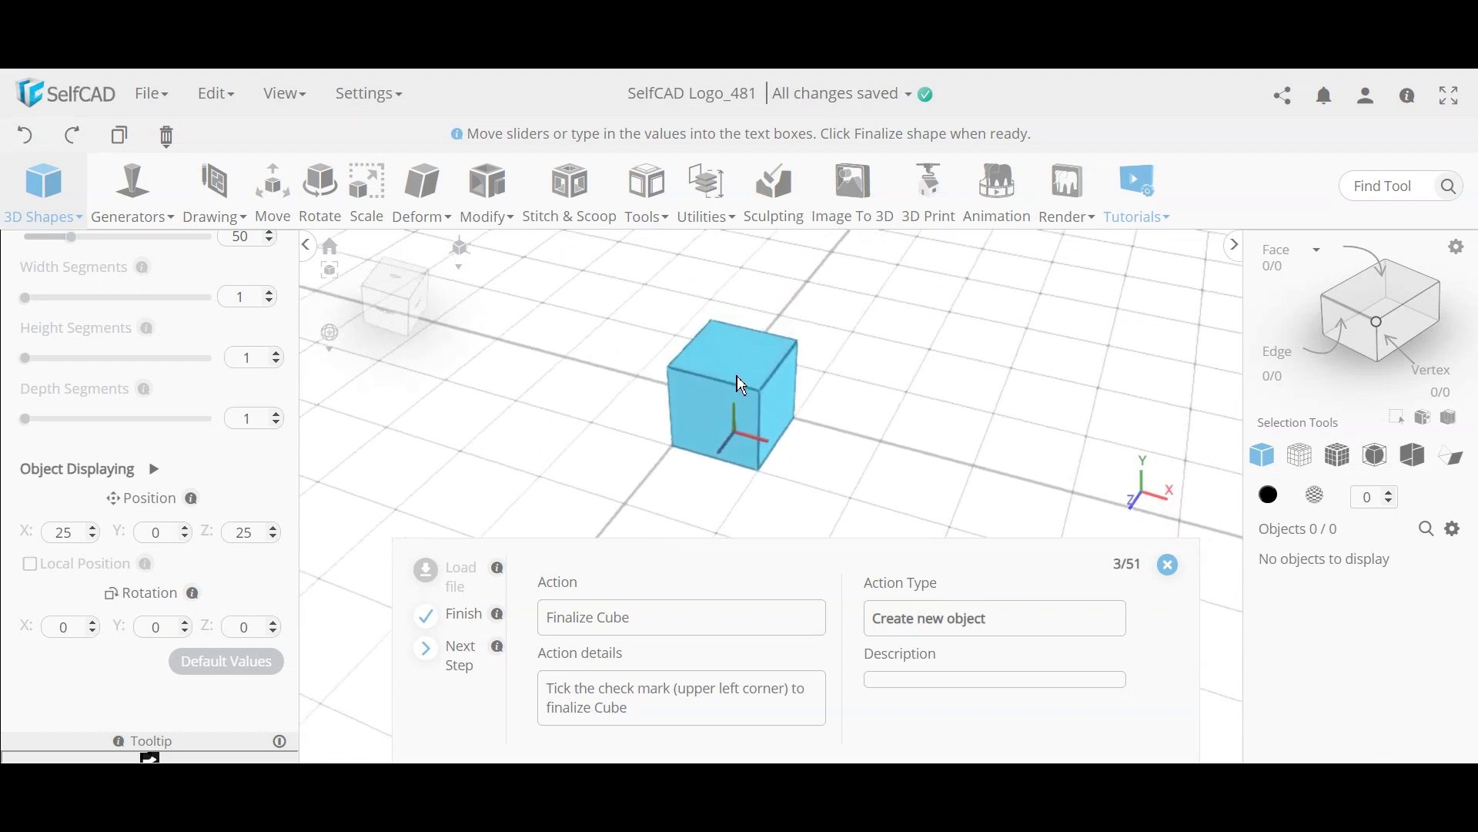
{"action": "left_click_drag", "start_coordinate": [947, 432], "coordinate": [1016, 426]}
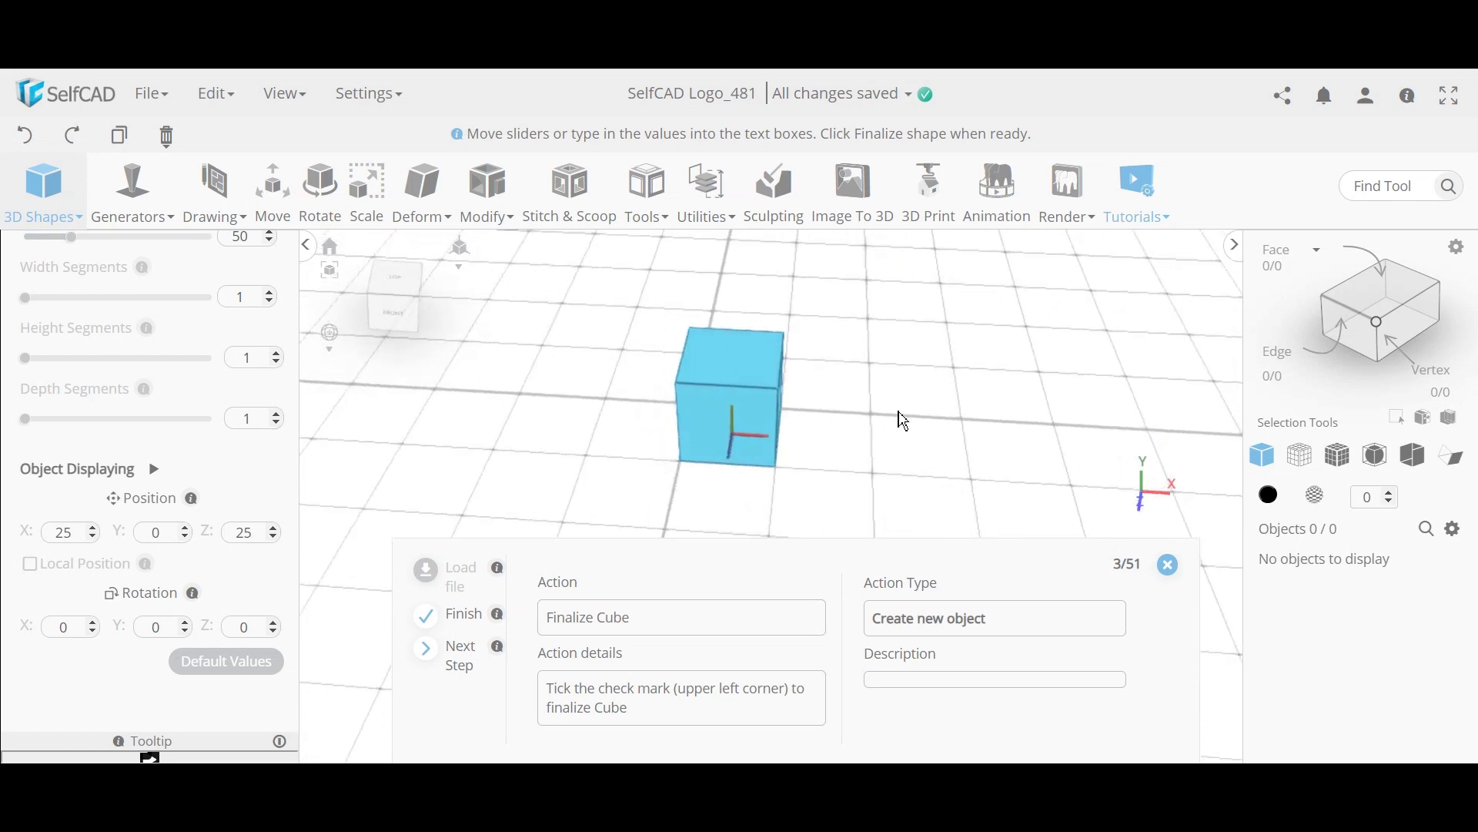
{"action": "left_click_drag", "start_coordinate": [904, 421], "coordinate": [879, 445]}
{"action": "left_click_drag", "start_coordinate": [680, 421], "coordinate": [909, 417]}
{"action": "left_click_drag", "start_coordinate": [792, 496], "coordinate": [775, 466]}
{"action": "left_click_drag", "start_coordinate": [953, 478], "coordinate": [980, 429]}
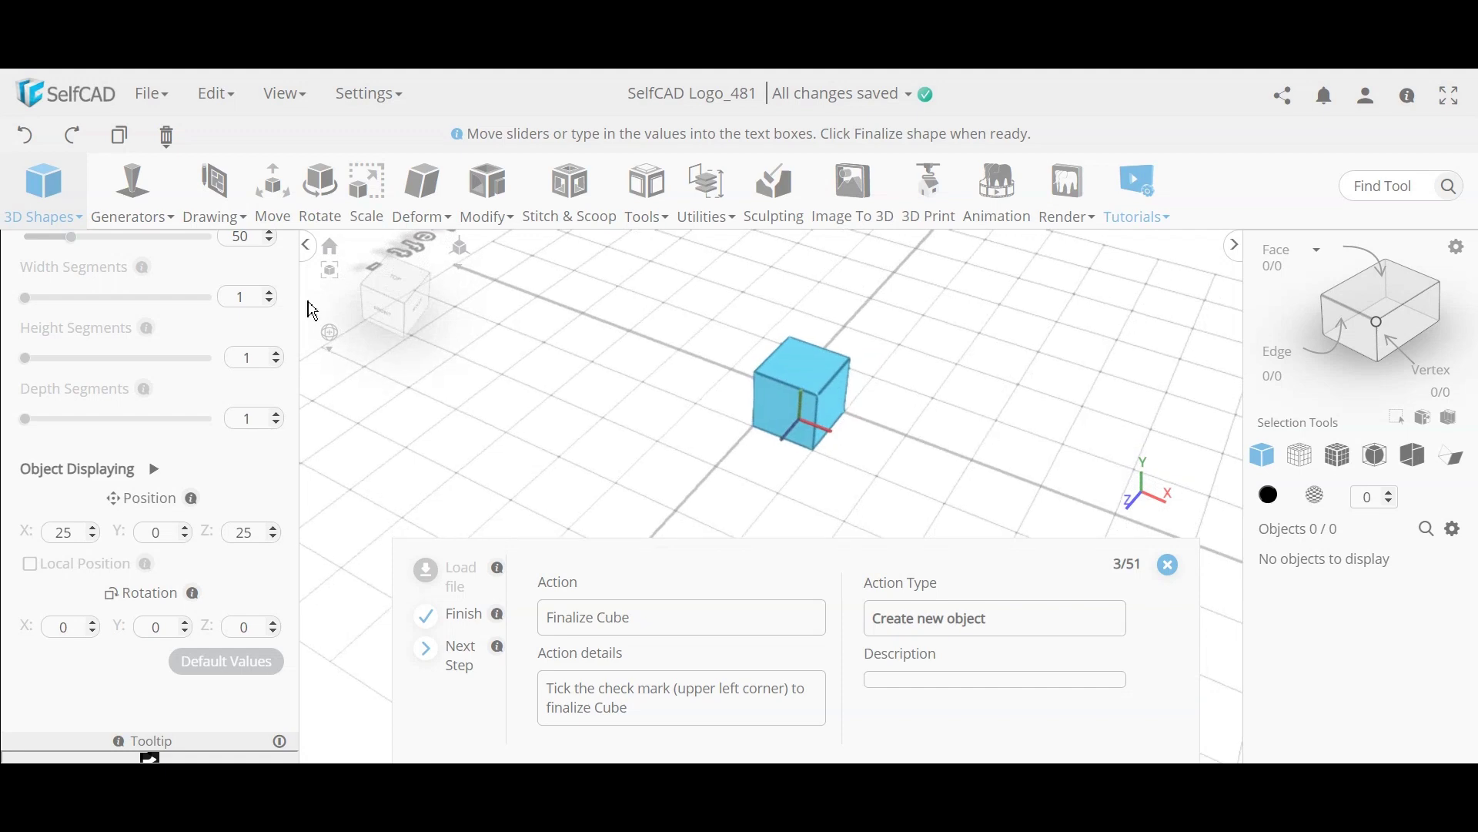
{"action": "mouse_move", "coordinate": [710, 481]}
{"action": "left_mouse_down"}
{"action": "mouse_move", "coordinate": [832, 479]}
{"action": "mouse_move", "coordinate": [787, 493]}
{"action": "mouse_move", "coordinate": [796, 478]}
{"action": "mouse_move", "coordinate": [765, 465]}
{"action": "mouse_move", "coordinate": [802, 496]}
{"action": "mouse_move", "coordinate": [570, 510]}
{"action": "mouse_move", "coordinate": [963, 468]}
{"action": "mouse_move", "coordinate": [852, 502]}
{"action": "left_mouse_up"}
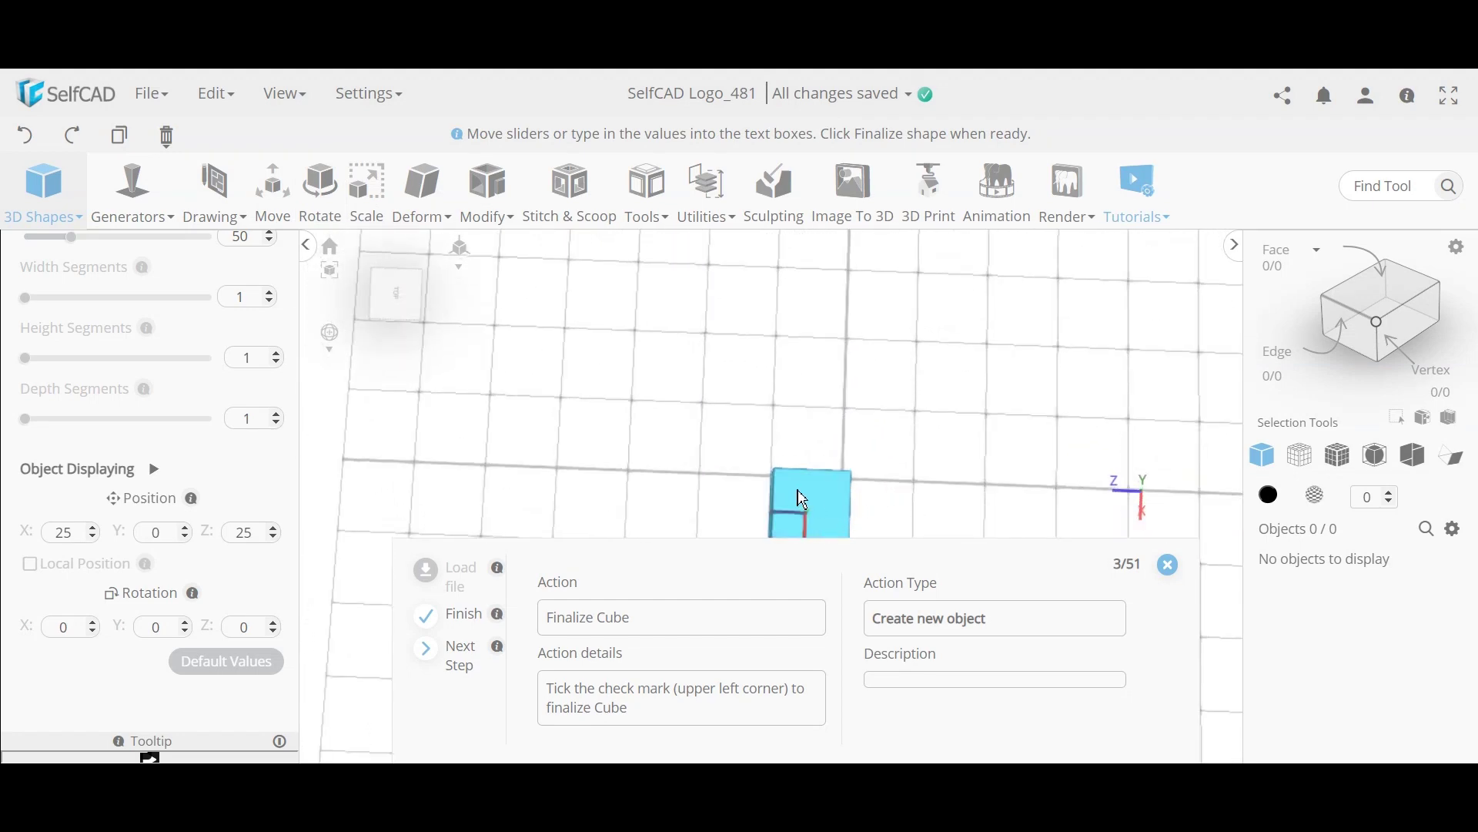
{"action": "left_click_drag", "start_coordinate": [963, 479], "coordinate": [876, 357]}
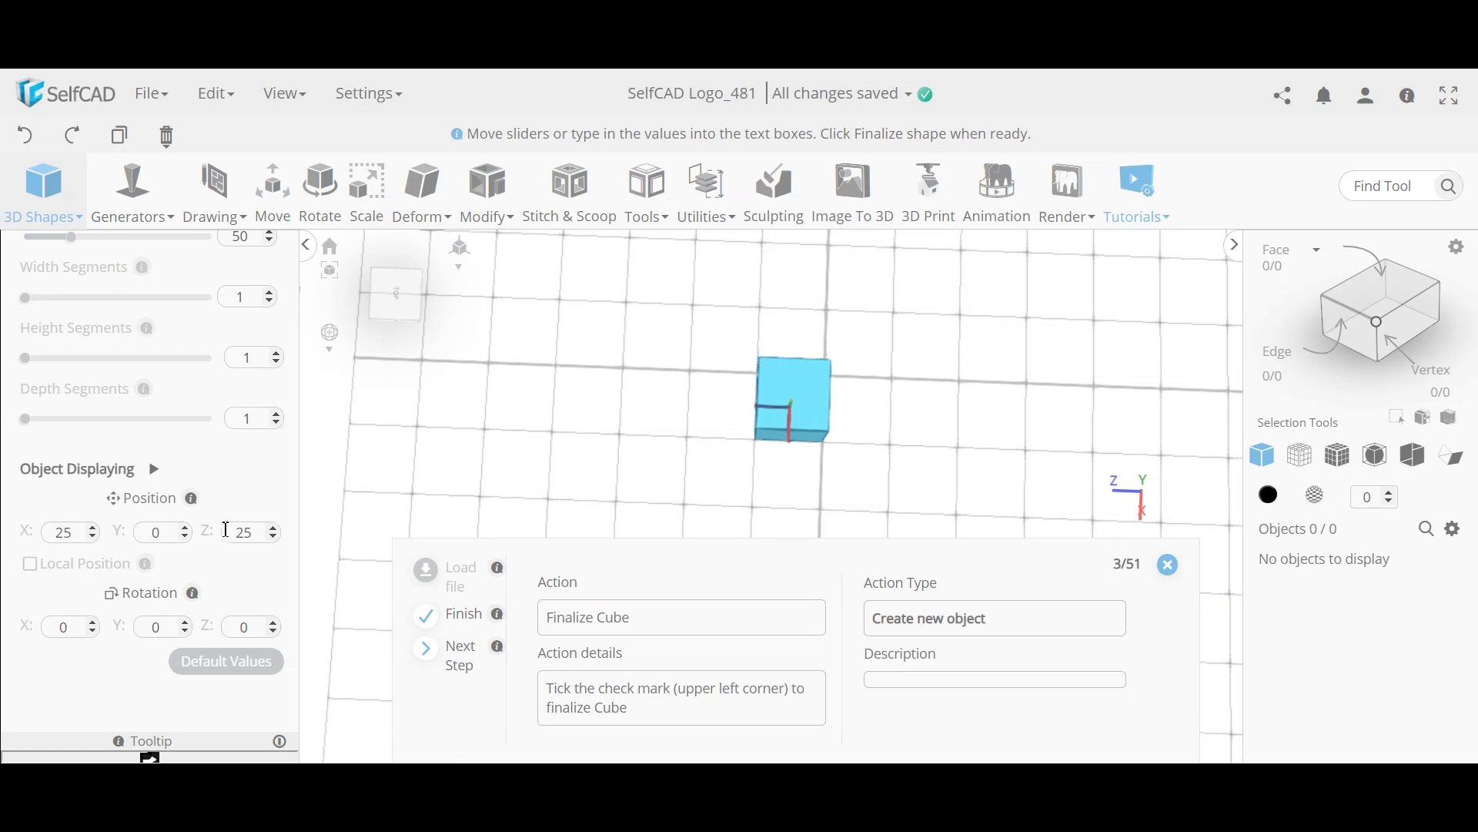
{"action": "left_click_drag", "start_coordinate": [839, 408], "coordinate": [644, 416]}
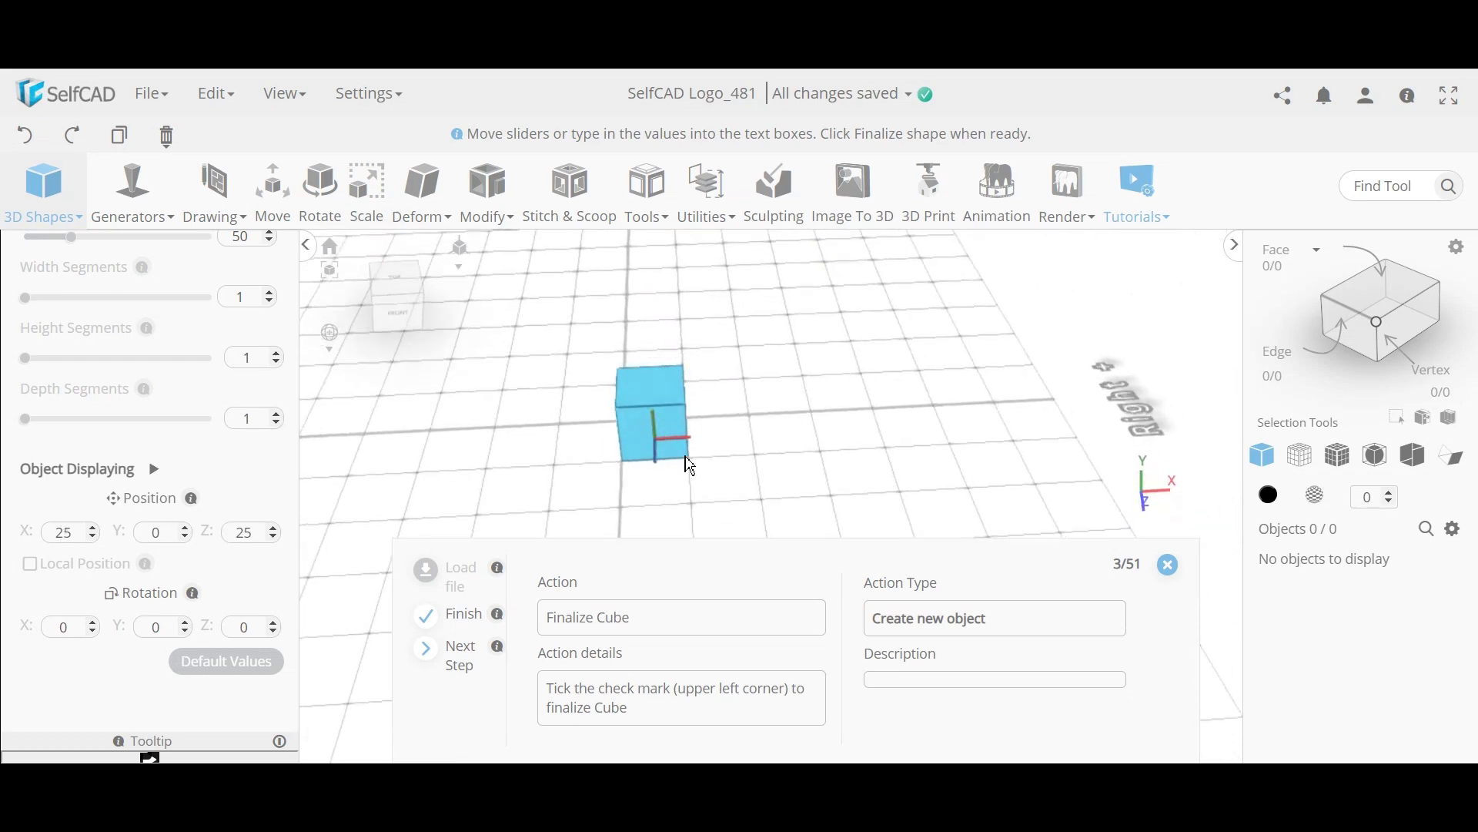
Step: Finalize the cube and make a copy of it
{"action": "scroll", "coordinate": [250, 413], "scroll_direction": "up", "scroll_amount": 5}
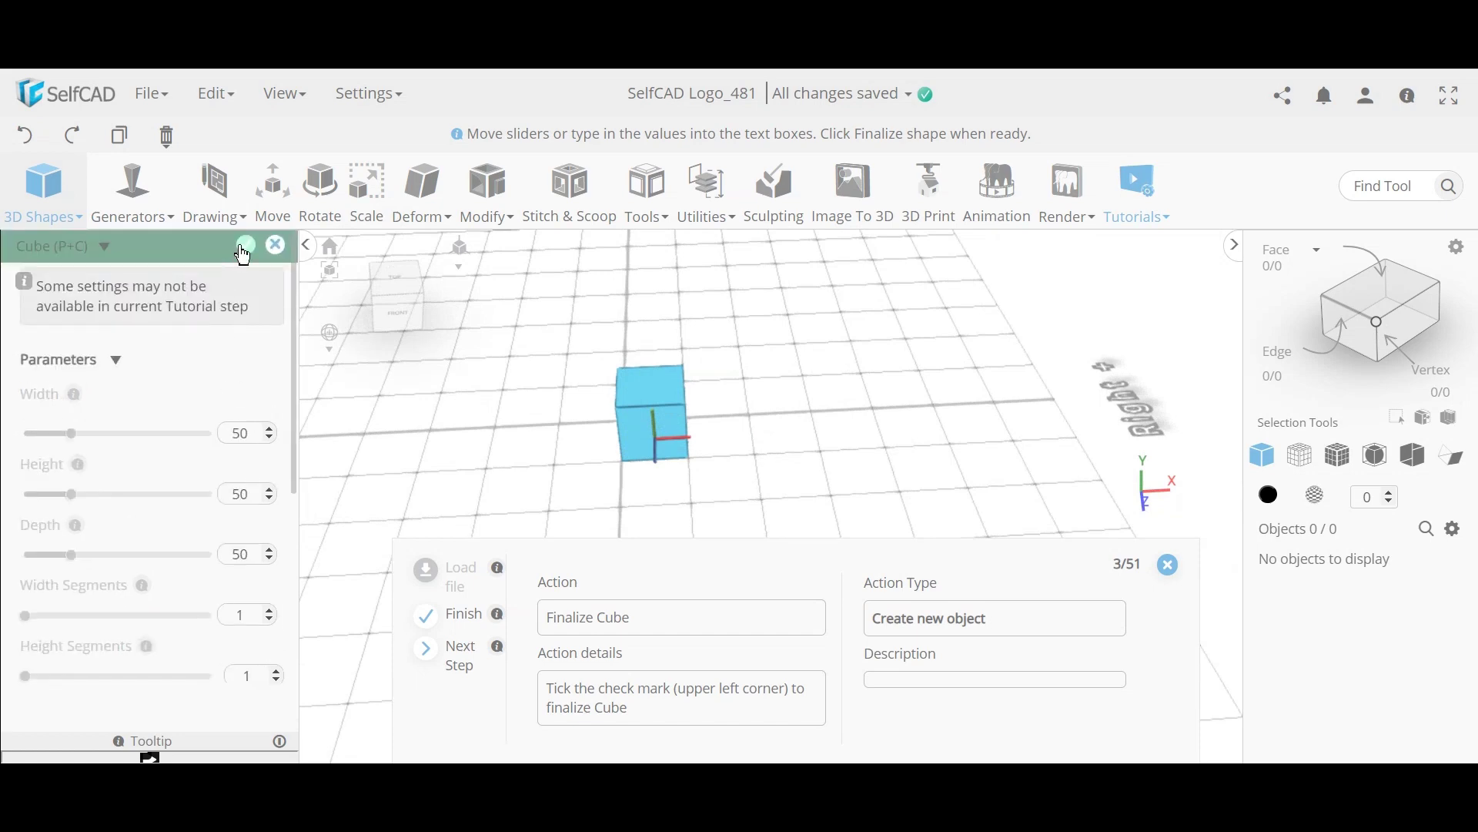
{"action": "left_click", "coordinate": [241, 248]}
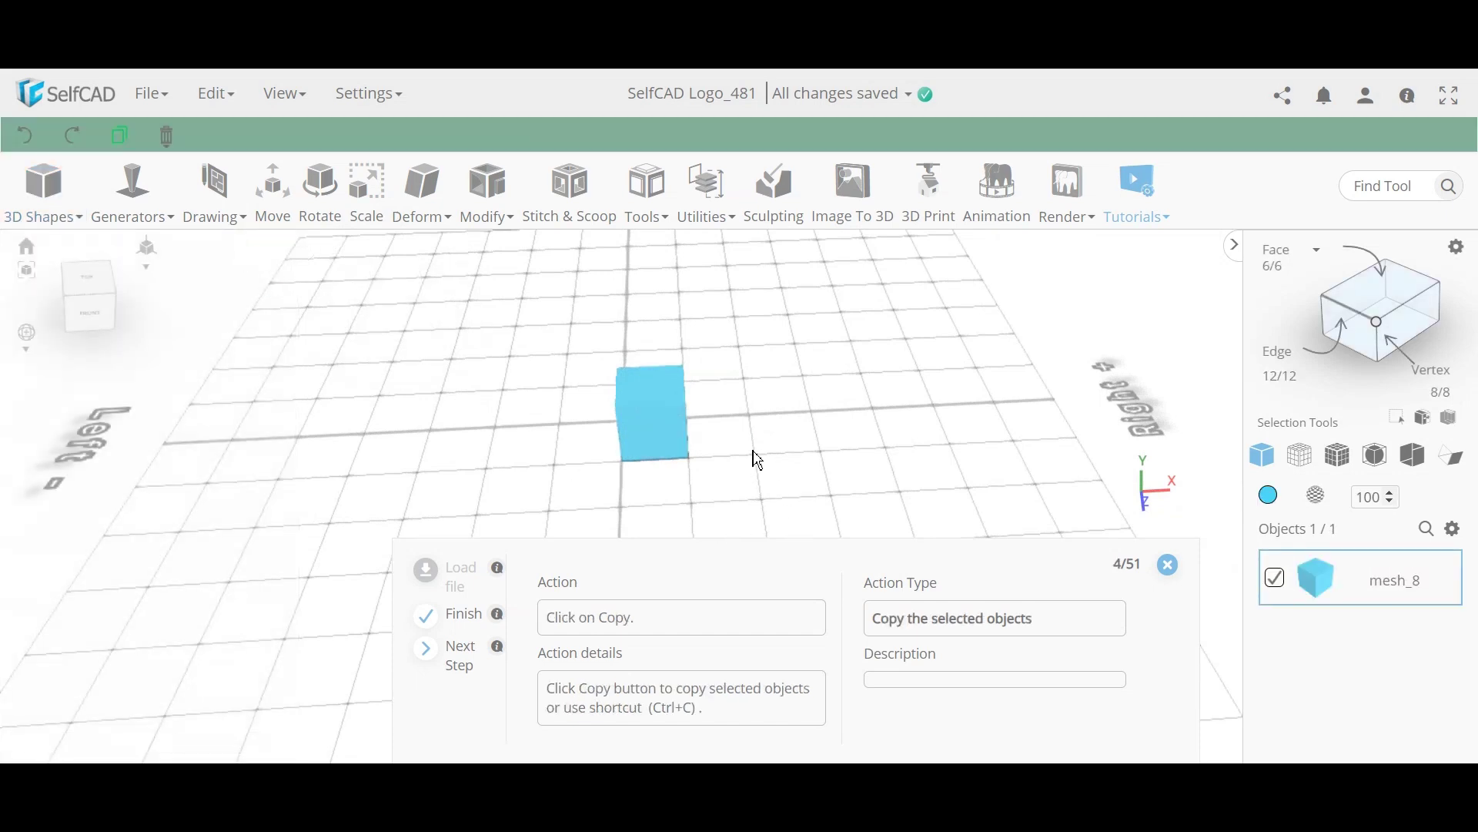
{"action": "left_click_drag", "start_coordinate": [785, 488], "coordinate": [745, 466]}
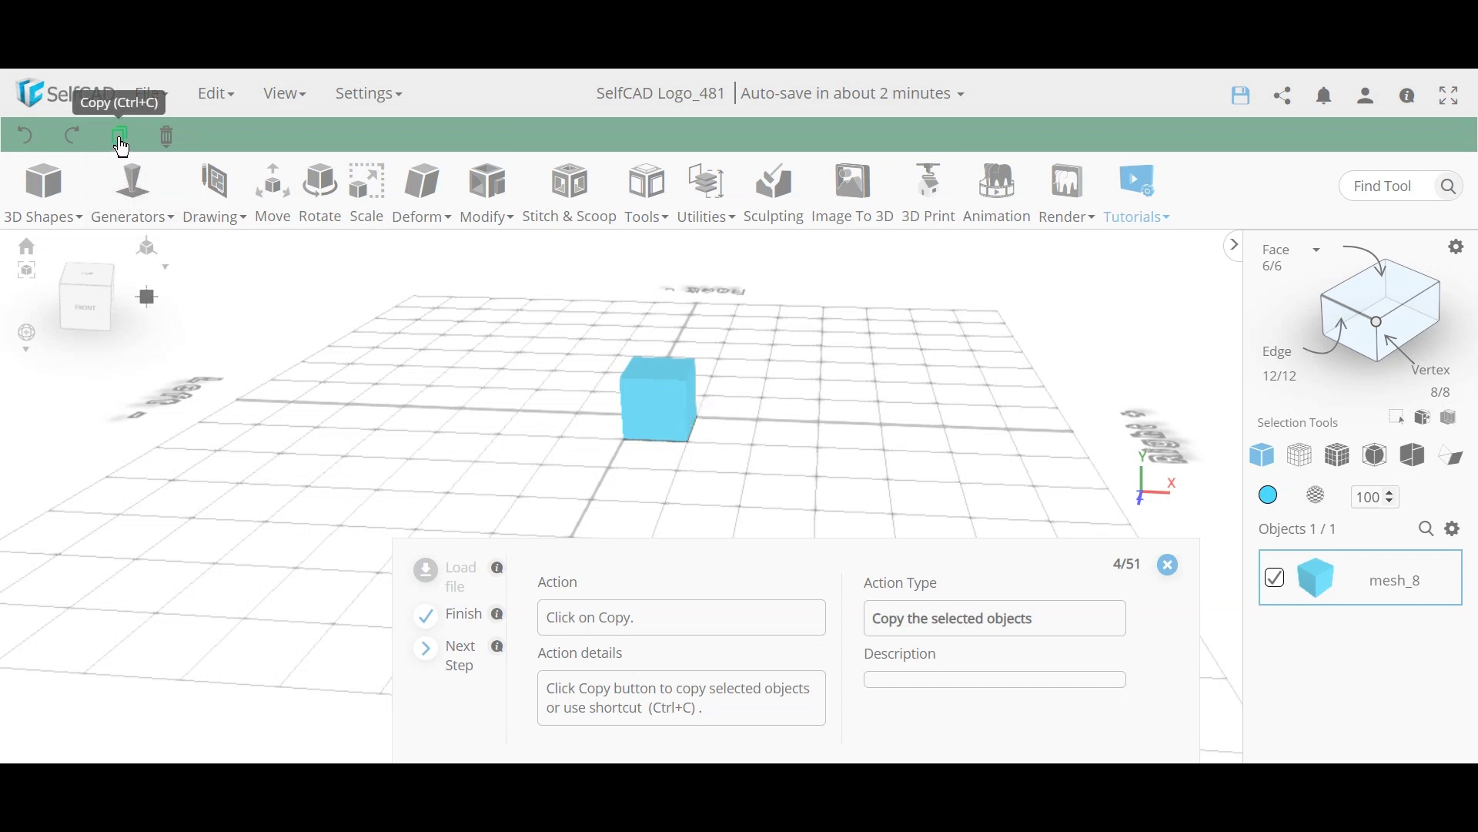
{"action": "left_click", "coordinate": [120, 138]}
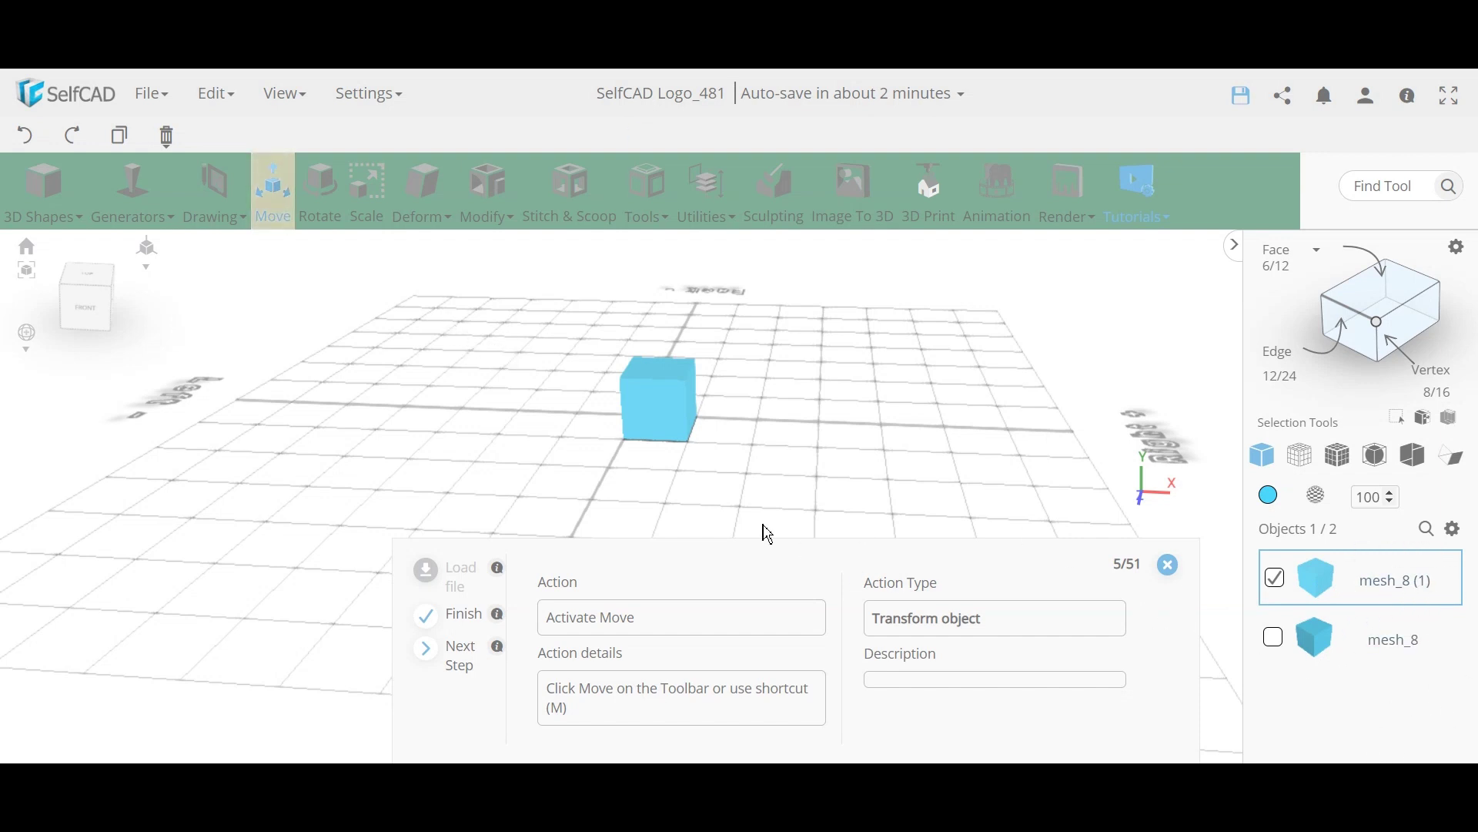
Step: Move the copied cube to X -25 and finish the Move operation
{"action": "left_click", "coordinate": [280, 216]}
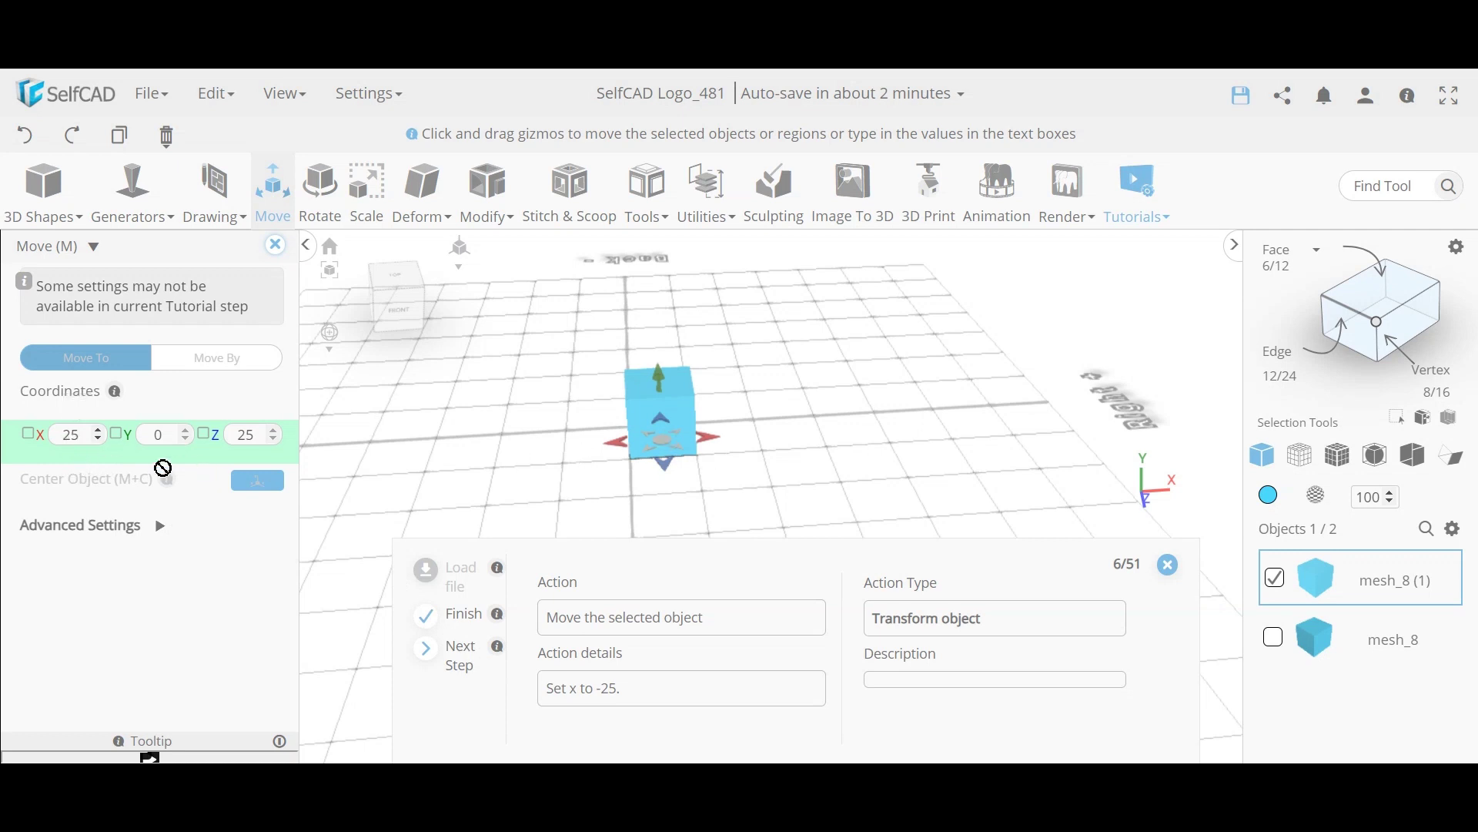
{"action": "double_click", "coordinate": [75, 439]}
{"action": "type", "text": "-2"}
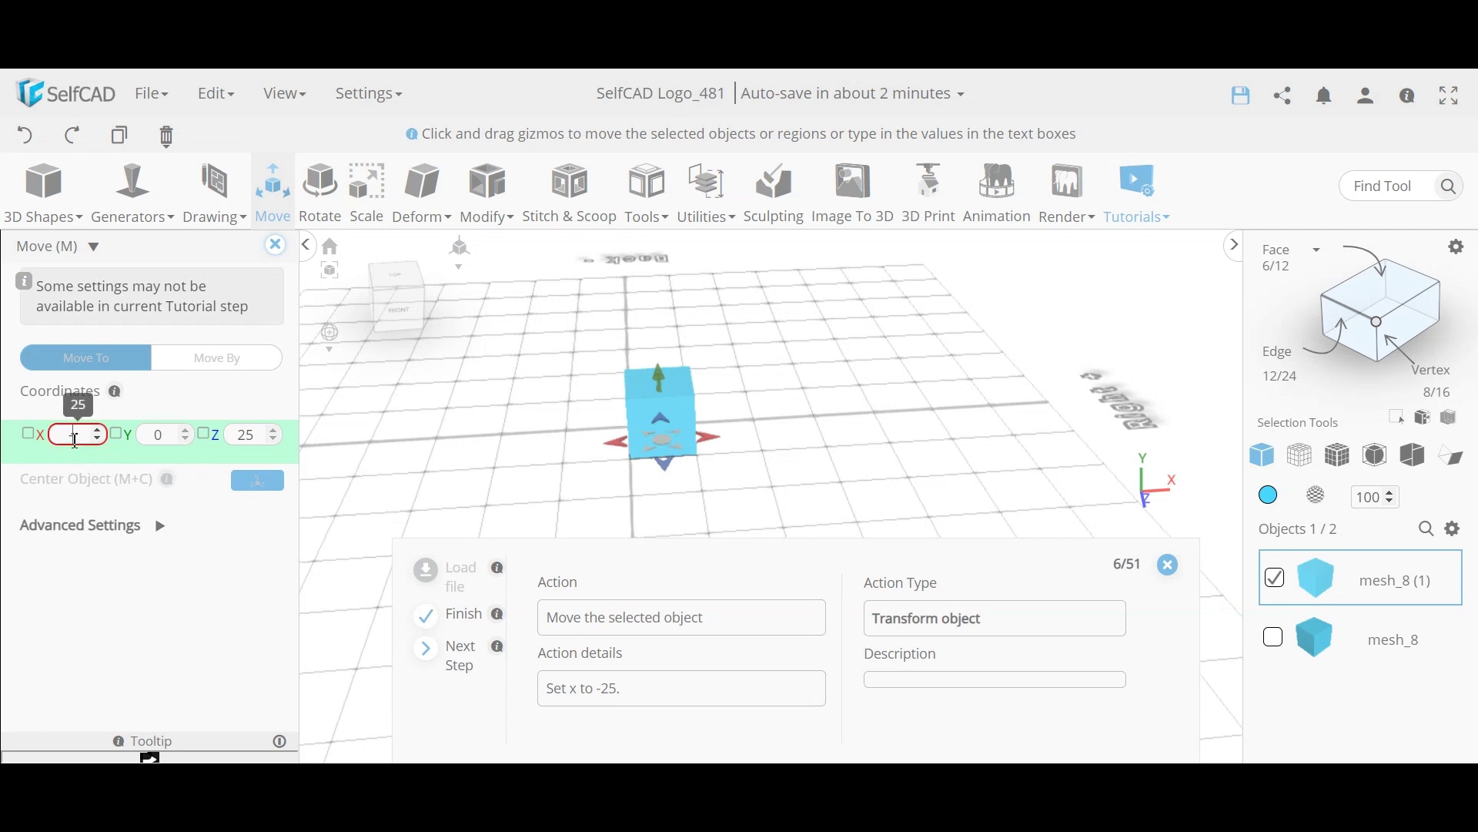
{"action": "type", "text": "5"}
{"action": "key", "text": "Return"}
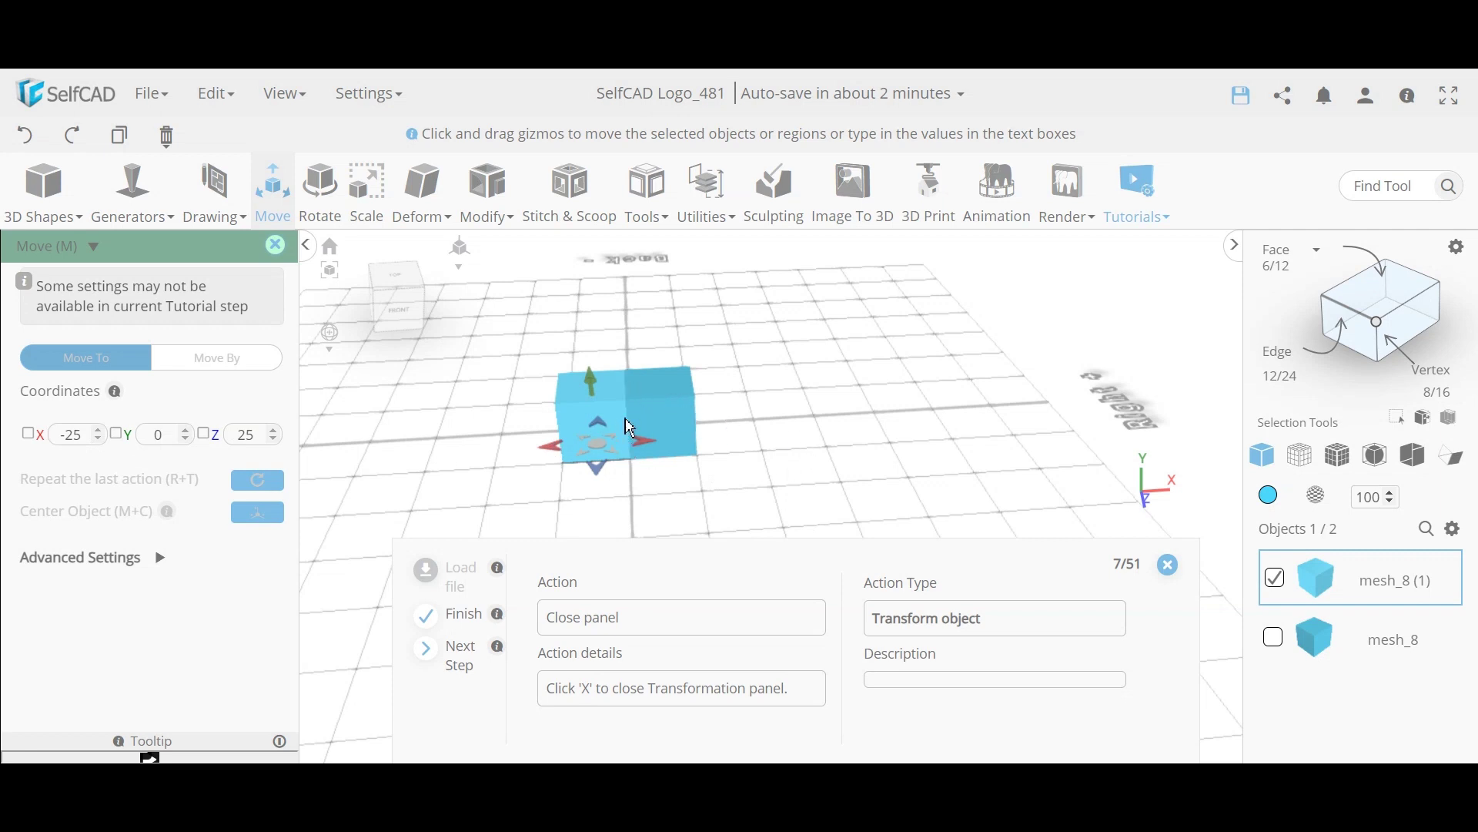
{"action": "left_click", "coordinate": [276, 246]}
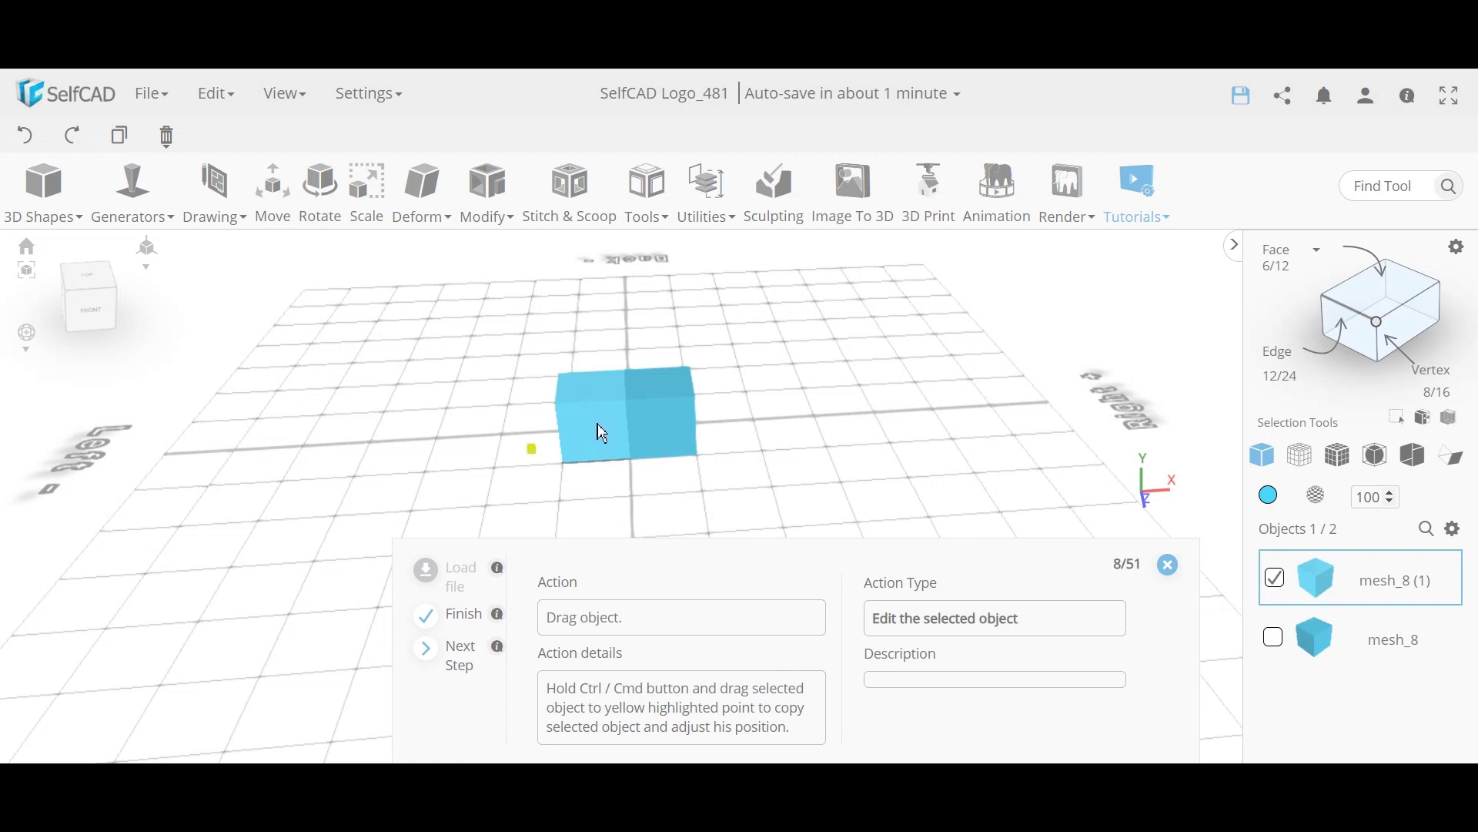
Step: Duplicate the moved cube to the yellow highlighted point to extend the row, and select all three cubes
{"action": "left_click_drag", "start_coordinate": [601, 434], "coordinate": [536, 462], "text": "ctrl"}
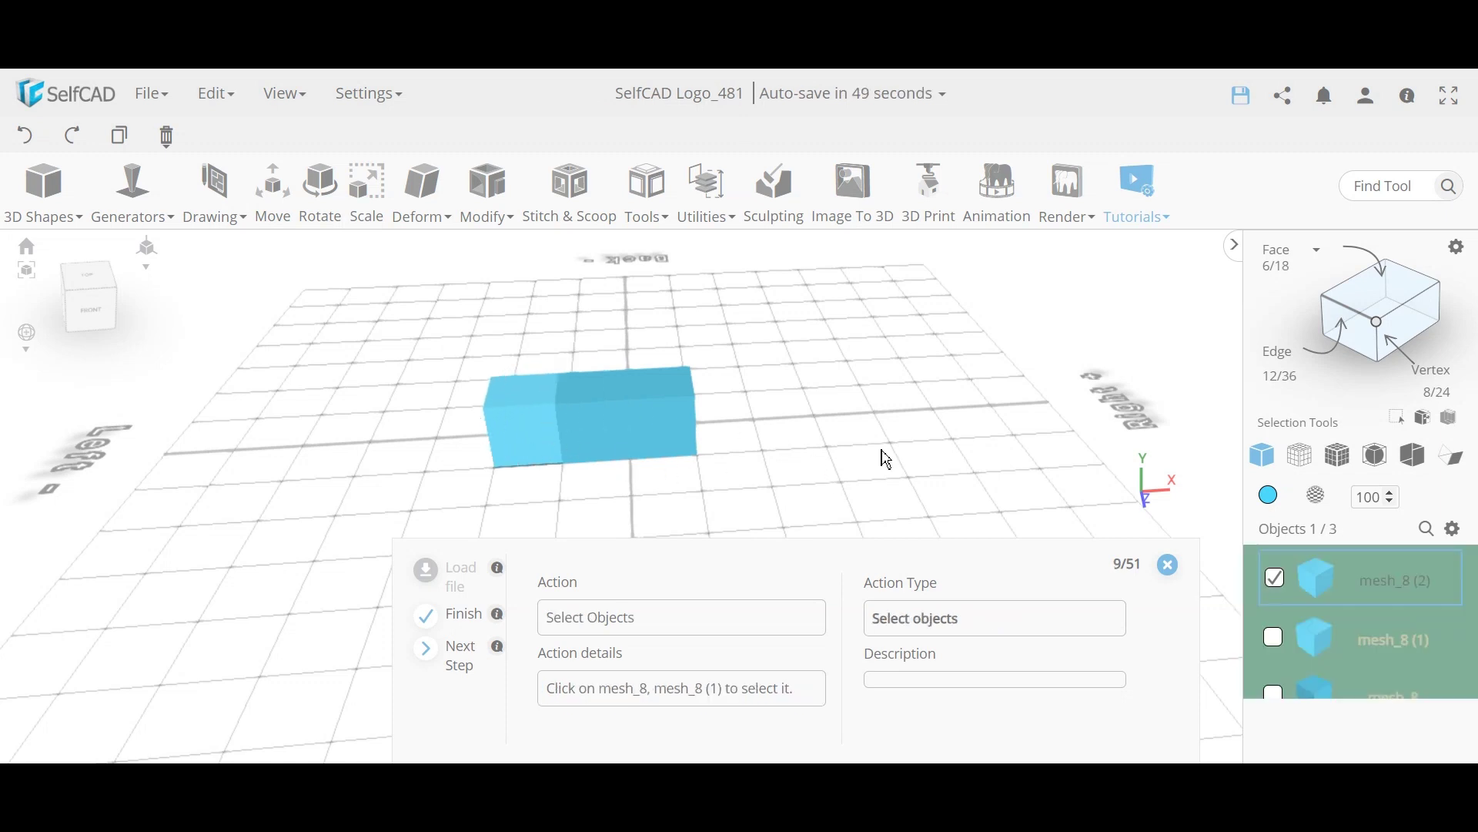
{"action": "right_click_drag", "start_coordinate": [886, 459], "coordinate": [755, 449]}
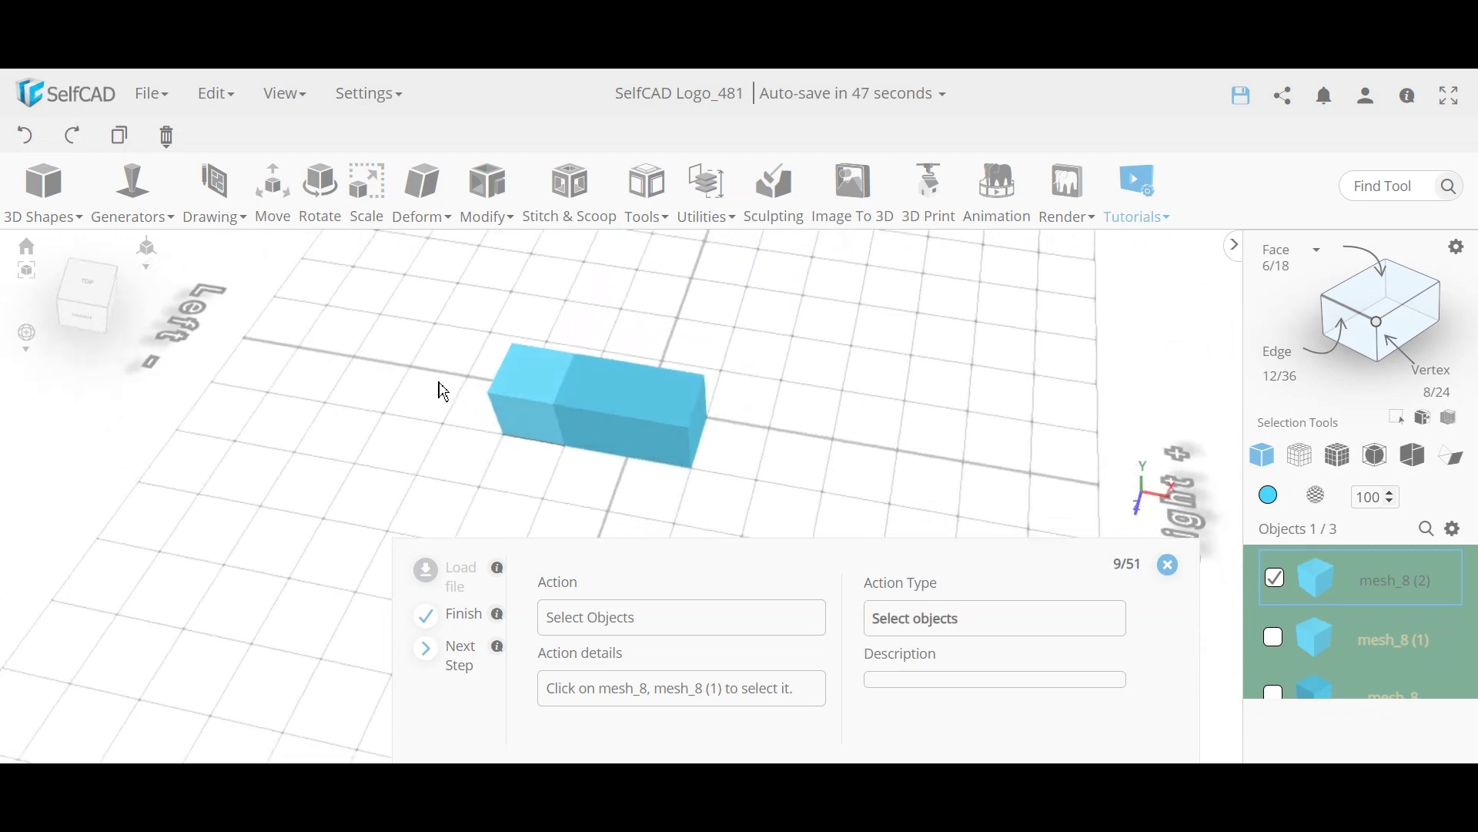
{"action": "left_click", "coordinate": [1275, 638]}
{"action": "left_click", "coordinate": [1275, 693]}
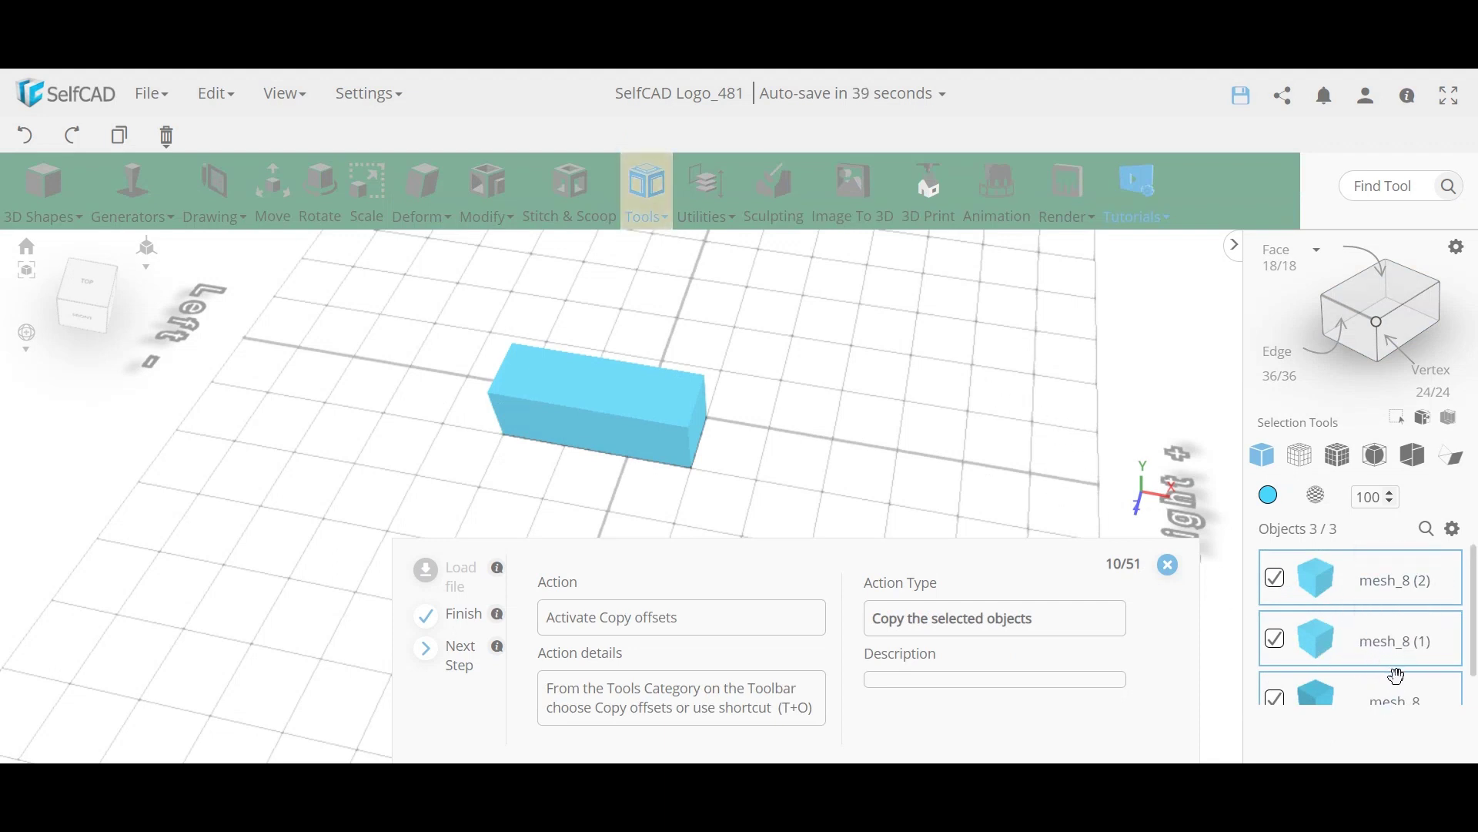
Step: Set up Copy offsets for the three selected cubes with a Z position offset of -50 and 2 copies
{"action": "left_click", "coordinate": [651, 202]}
{"action": "left_click", "coordinate": [676, 252]}
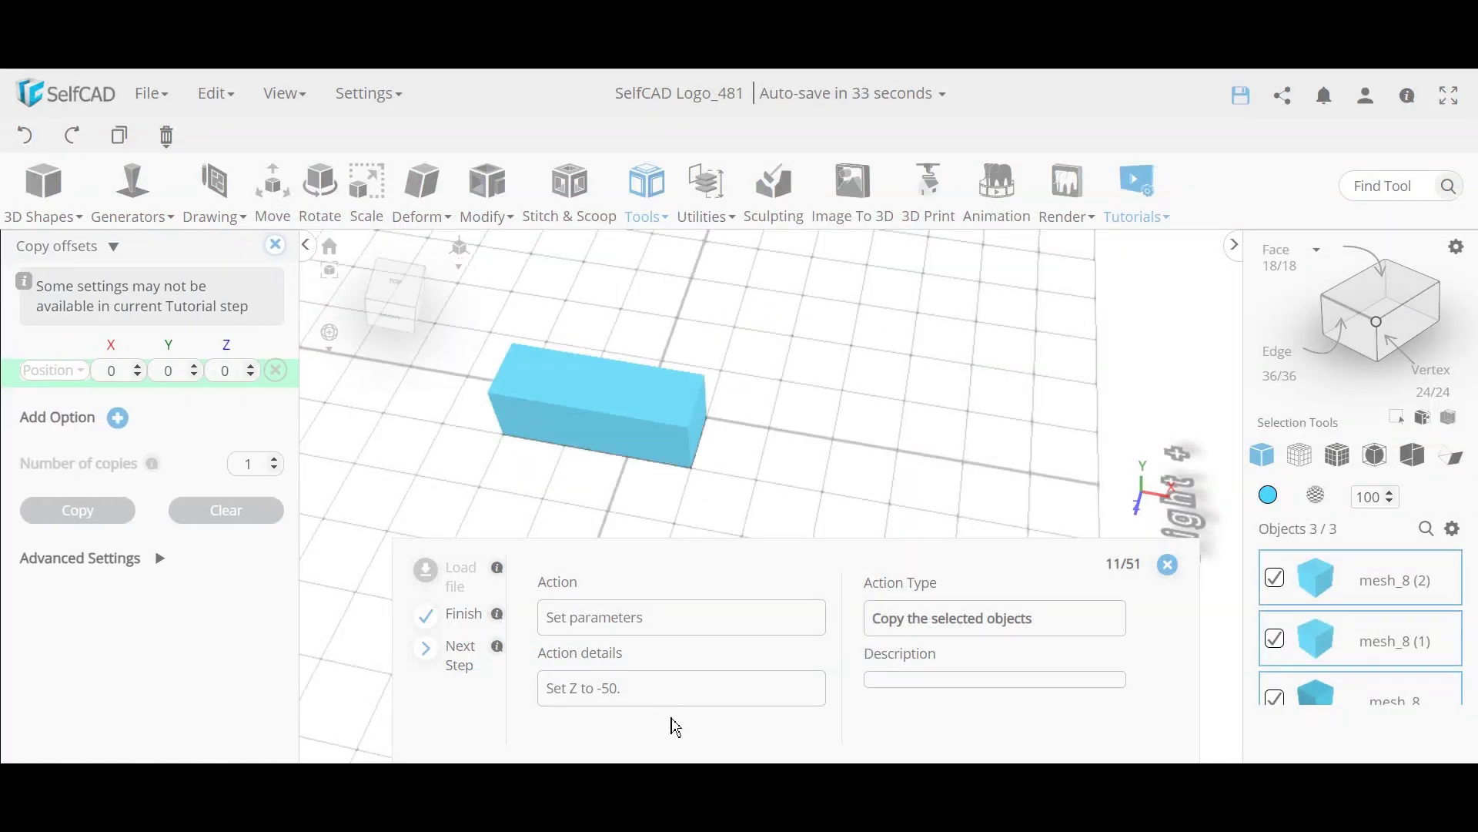
{"action": "double_click", "coordinate": [226, 371]}
{"action": "type", "text": "-5"}
{"action": "left_click", "coordinate": [275, 459]}
Step: Create the offset copies of the cube row and close Copy offsets
{"action": "left_click_drag", "start_coordinate": [788, 508], "coordinate": [488, 490]}
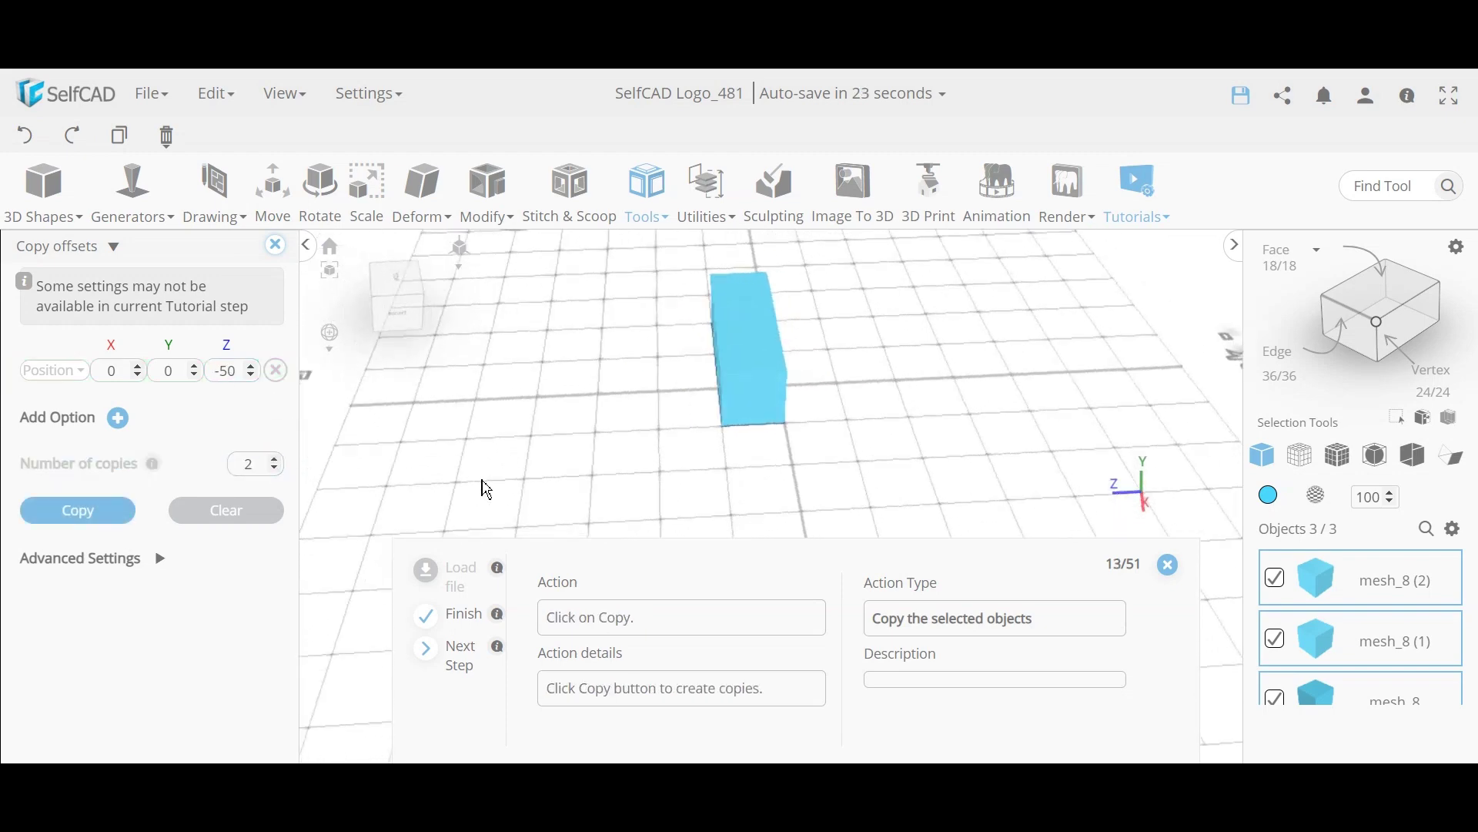
{"action": "left_click_drag", "start_coordinate": [693, 469], "coordinate": [894, 439]}
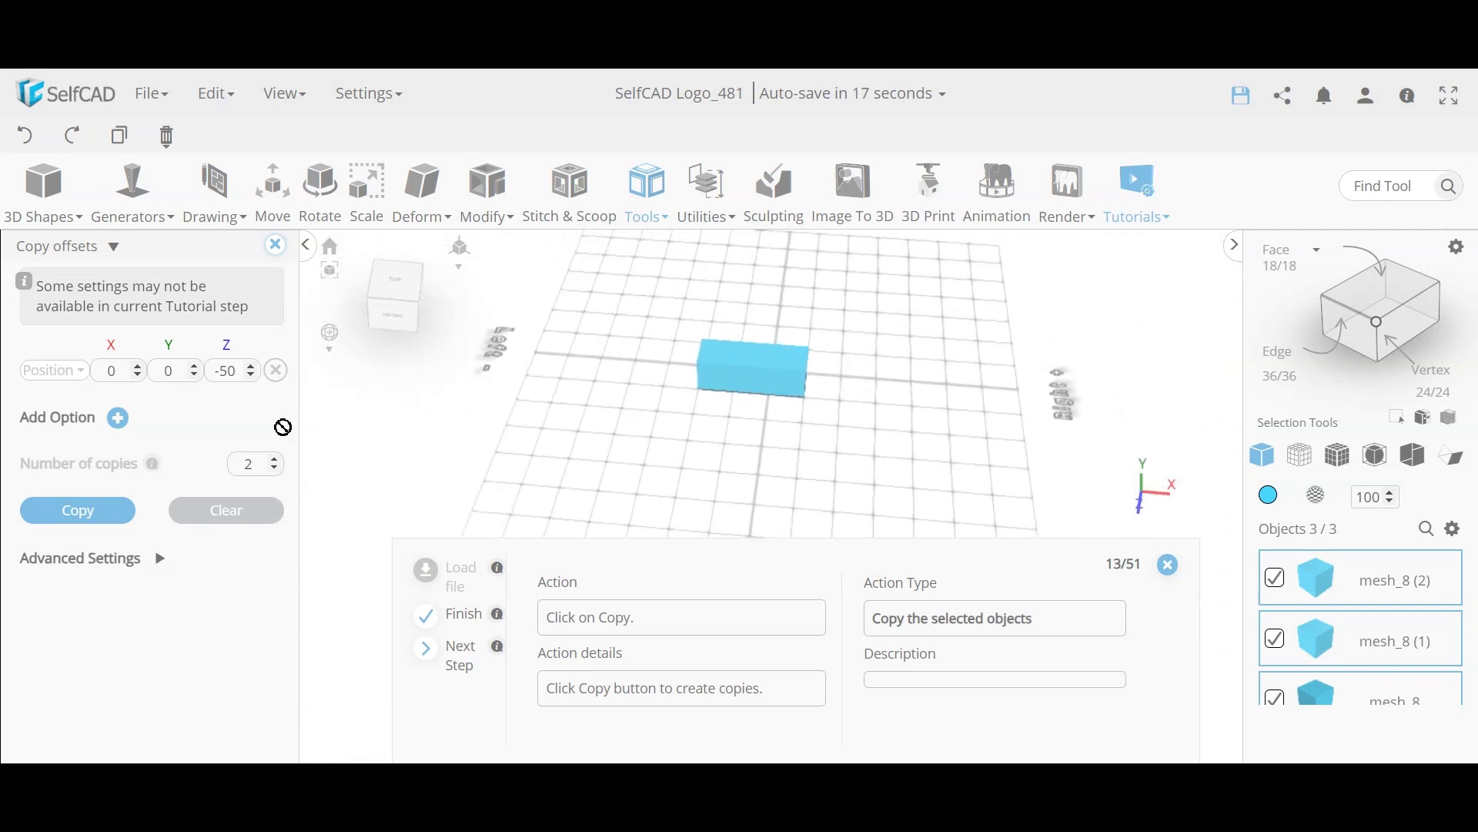
{"action": "left_click_drag", "start_coordinate": [465, 420], "coordinate": [694, 438]}
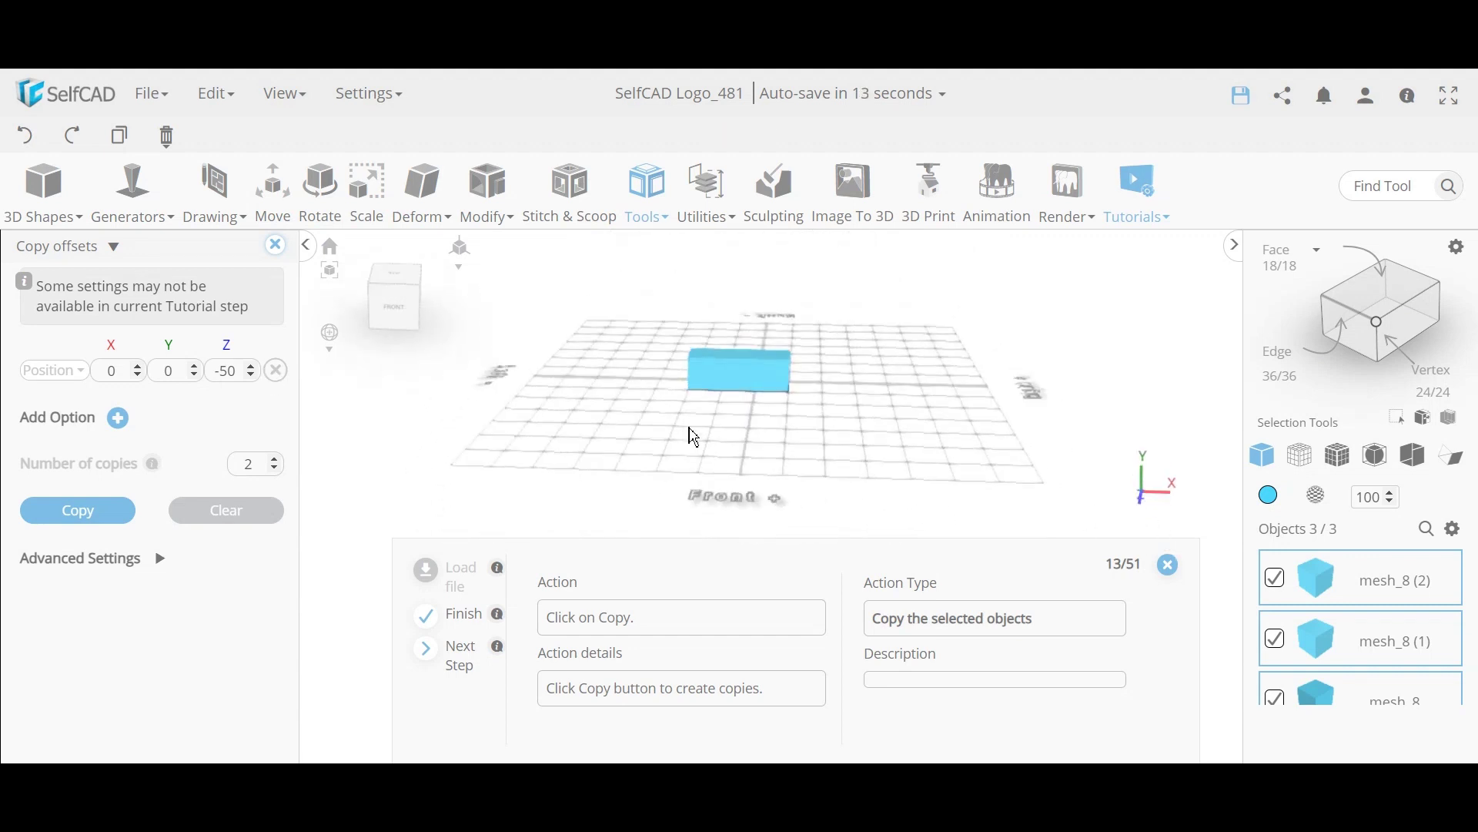
{"action": "left_click_drag", "start_coordinate": [855, 432], "coordinate": [786, 442]}
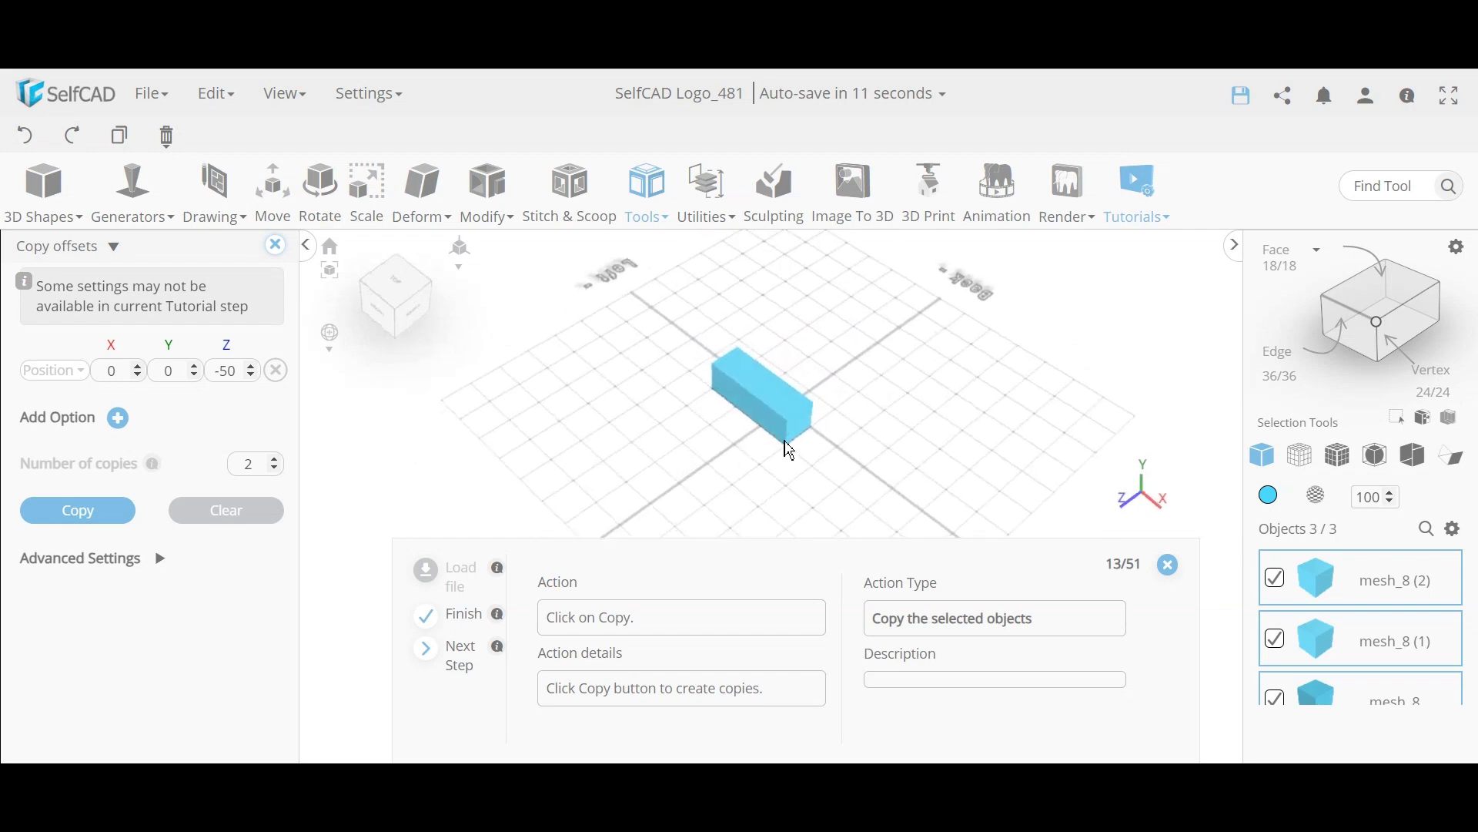
{"action": "left_click_drag", "start_coordinate": [968, 301], "coordinate": [798, 478]}
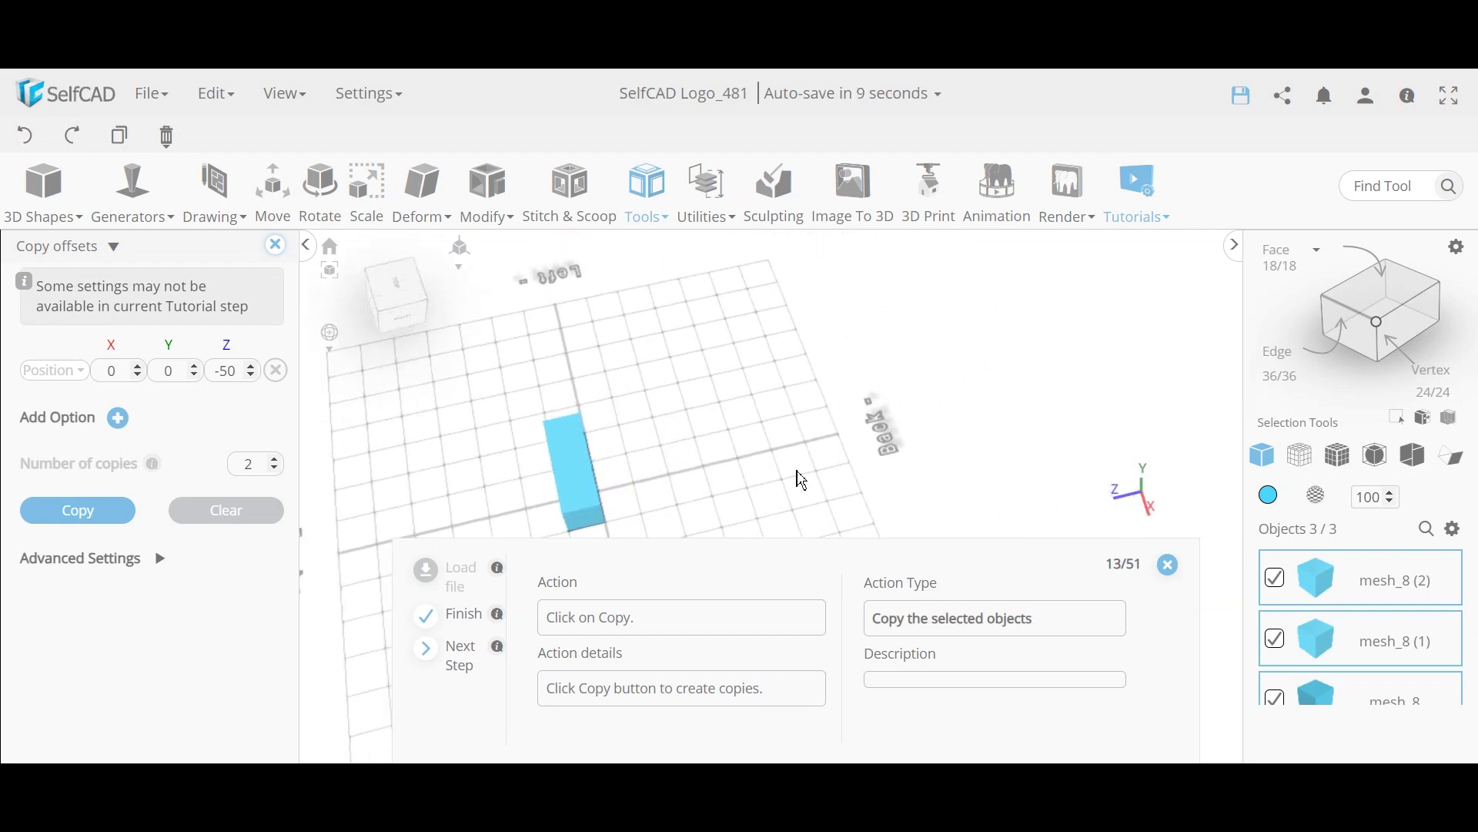
{"action": "left_click_drag", "start_coordinate": [705, 478], "coordinate": [809, 445]}
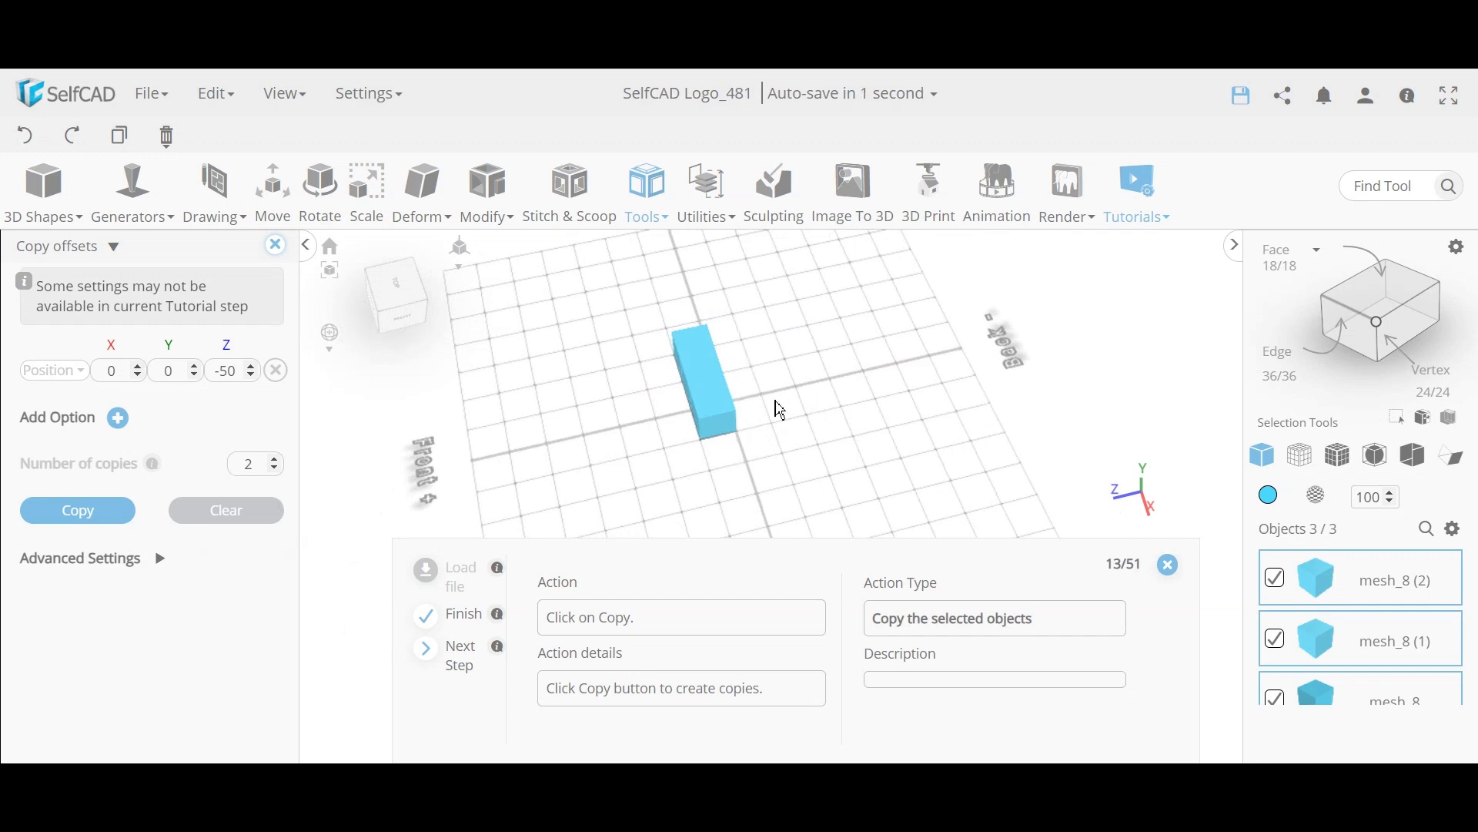
{"action": "left_click", "coordinate": [74, 512]}
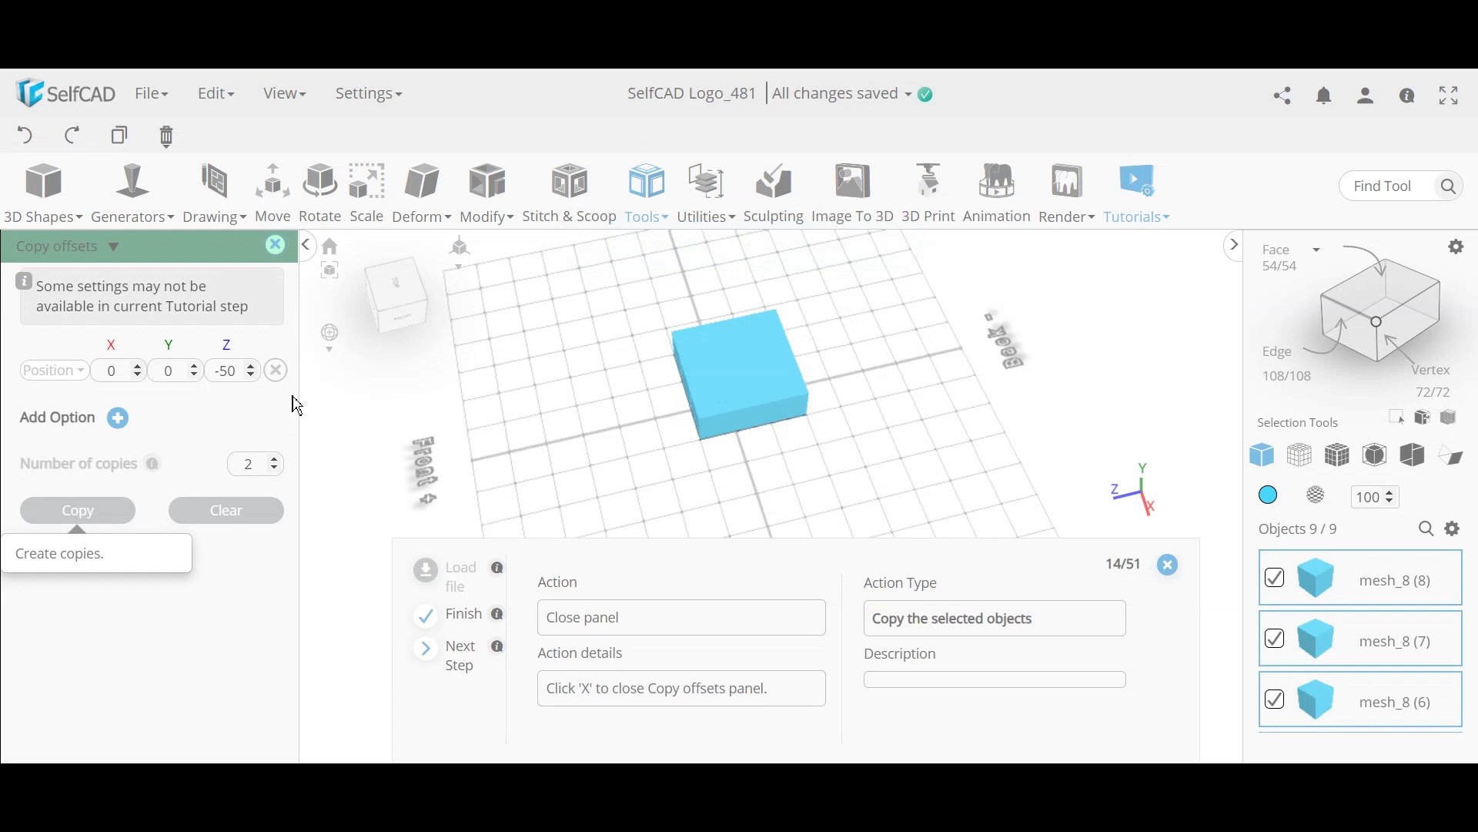
{"action": "left_click", "coordinate": [276, 245]}
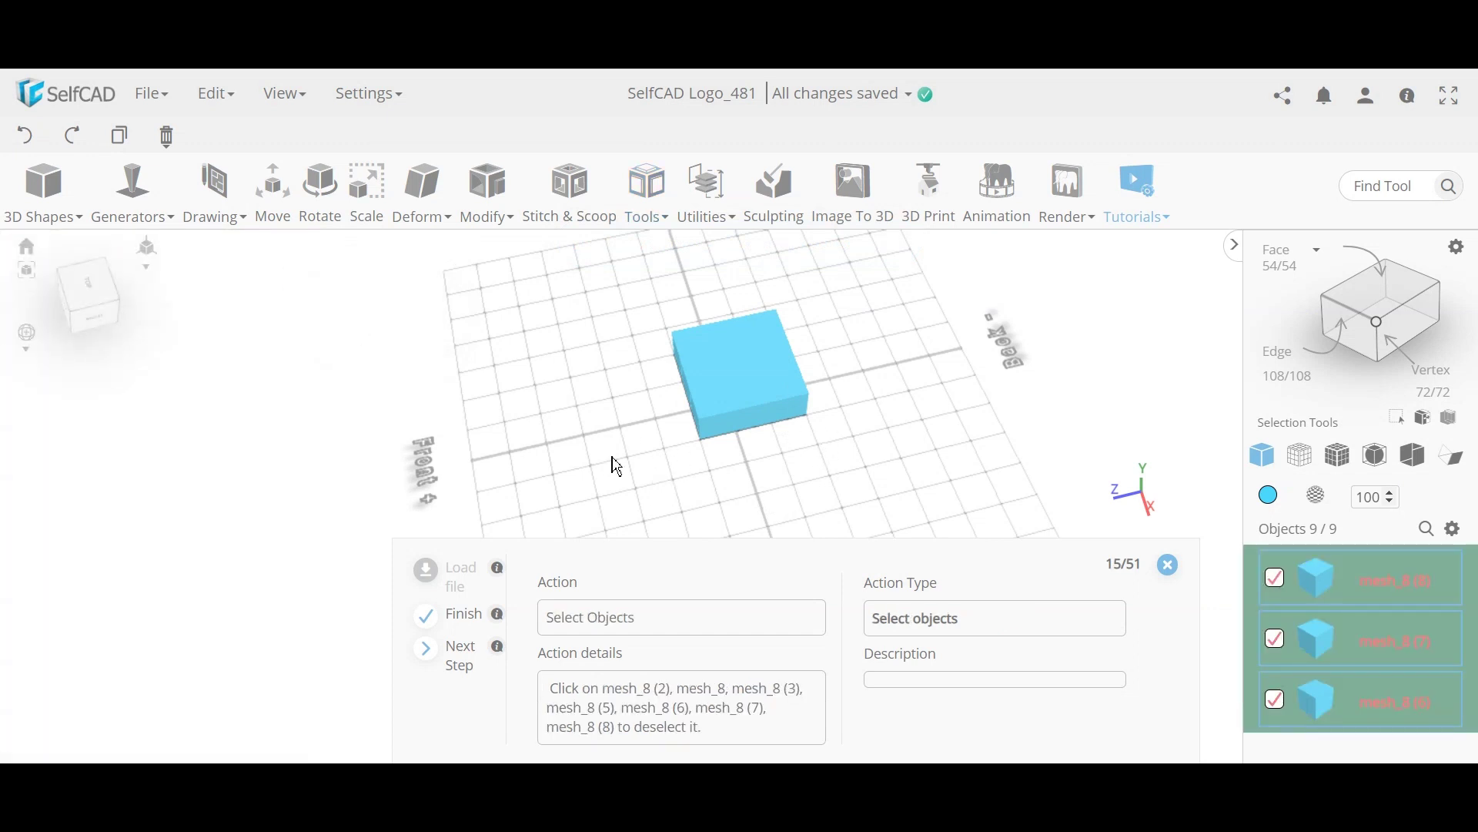
Step: Deselect every cube except mesh_8 (1) and mesh_8 (4), and delete those two to leave a U-shaped base
{"action": "right_click_drag", "start_coordinate": [616, 466], "coordinate": [724, 389]}
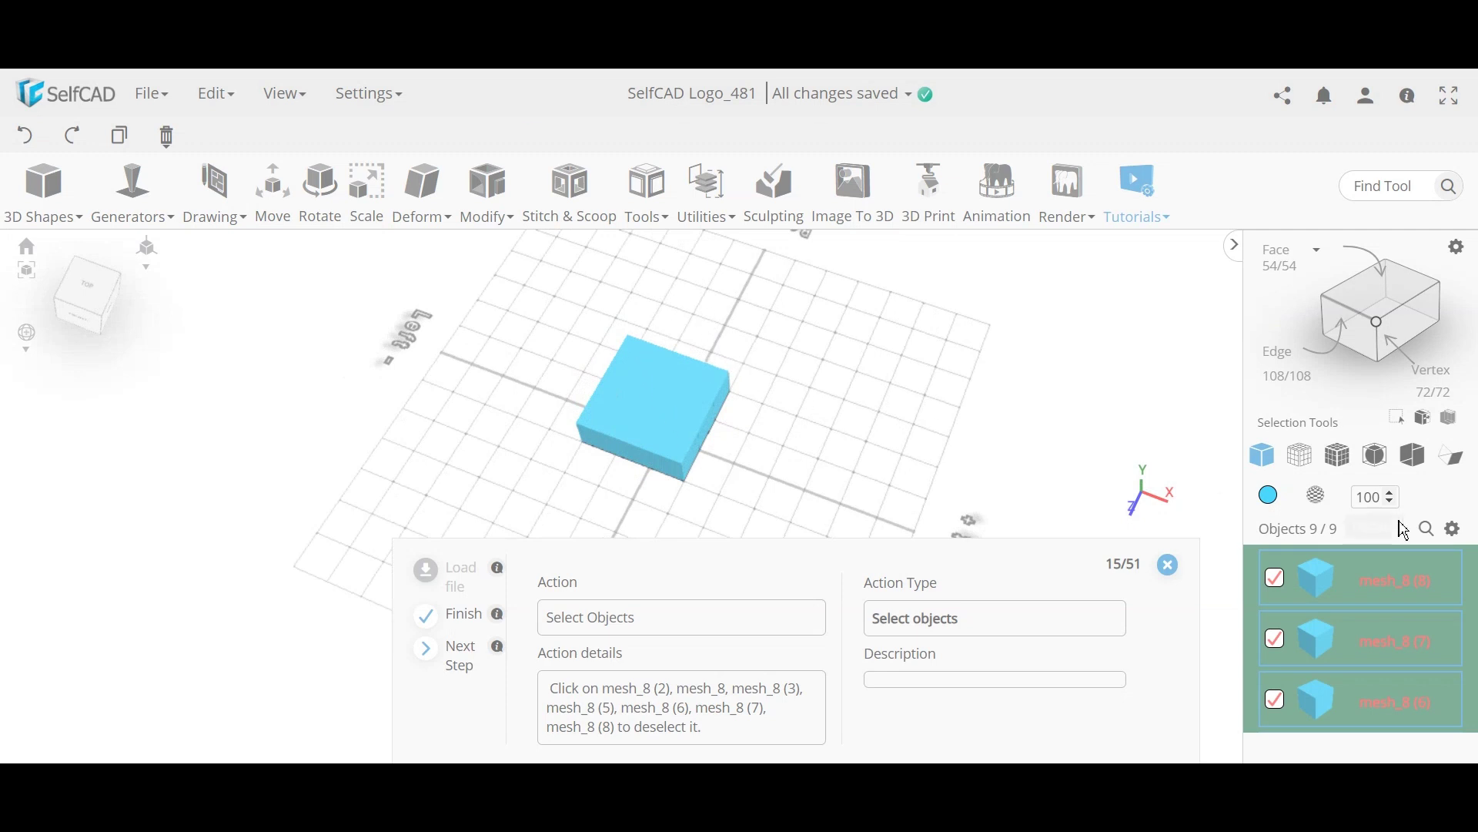
{"action": "left_click", "coordinate": [1276, 578]}
{"action": "left_click", "coordinate": [1280, 647]}
{"action": "left_click", "coordinate": [1278, 695]}
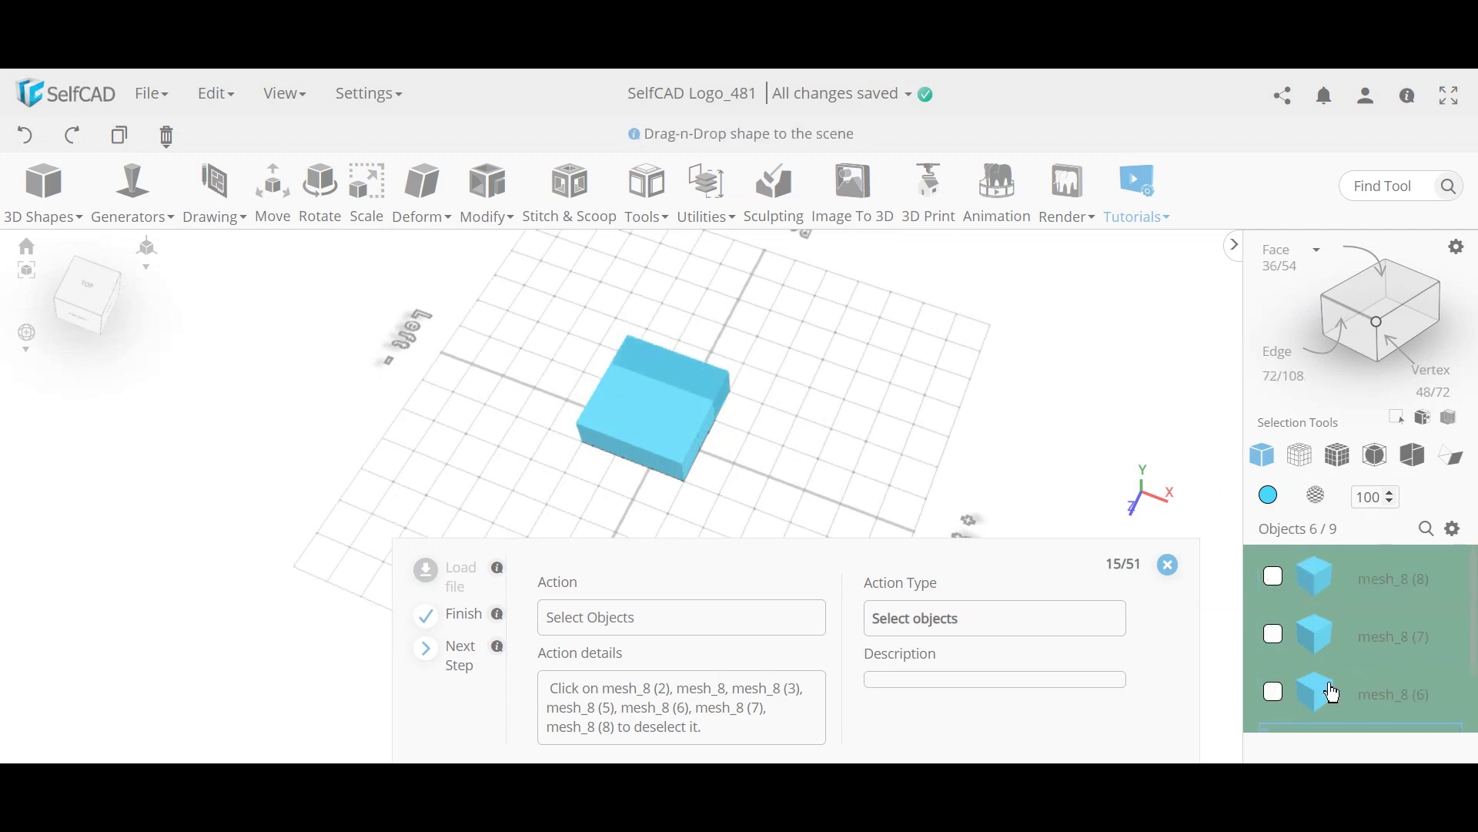
{"action": "scroll", "coordinate": [1294, 690], "scroll_direction": "down", "scroll_amount": 2}
{"action": "left_click", "coordinate": [1275, 598]}
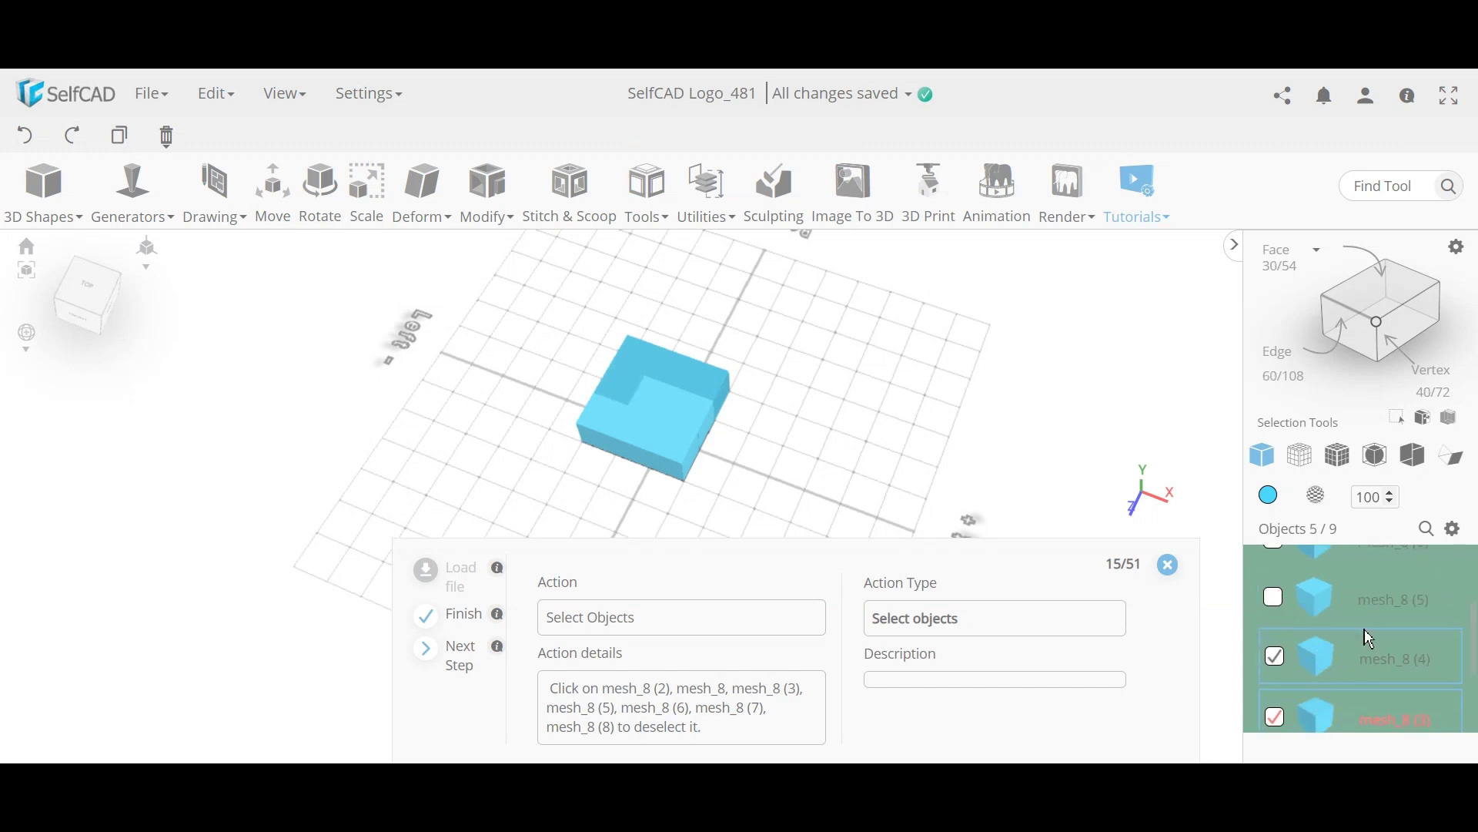
{"action": "scroll", "coordinate": [1278, 616], "scroll_direction": "down", "scroll_amount": 2}
{"action": "left_click", "coordinate": [1276, 598]}
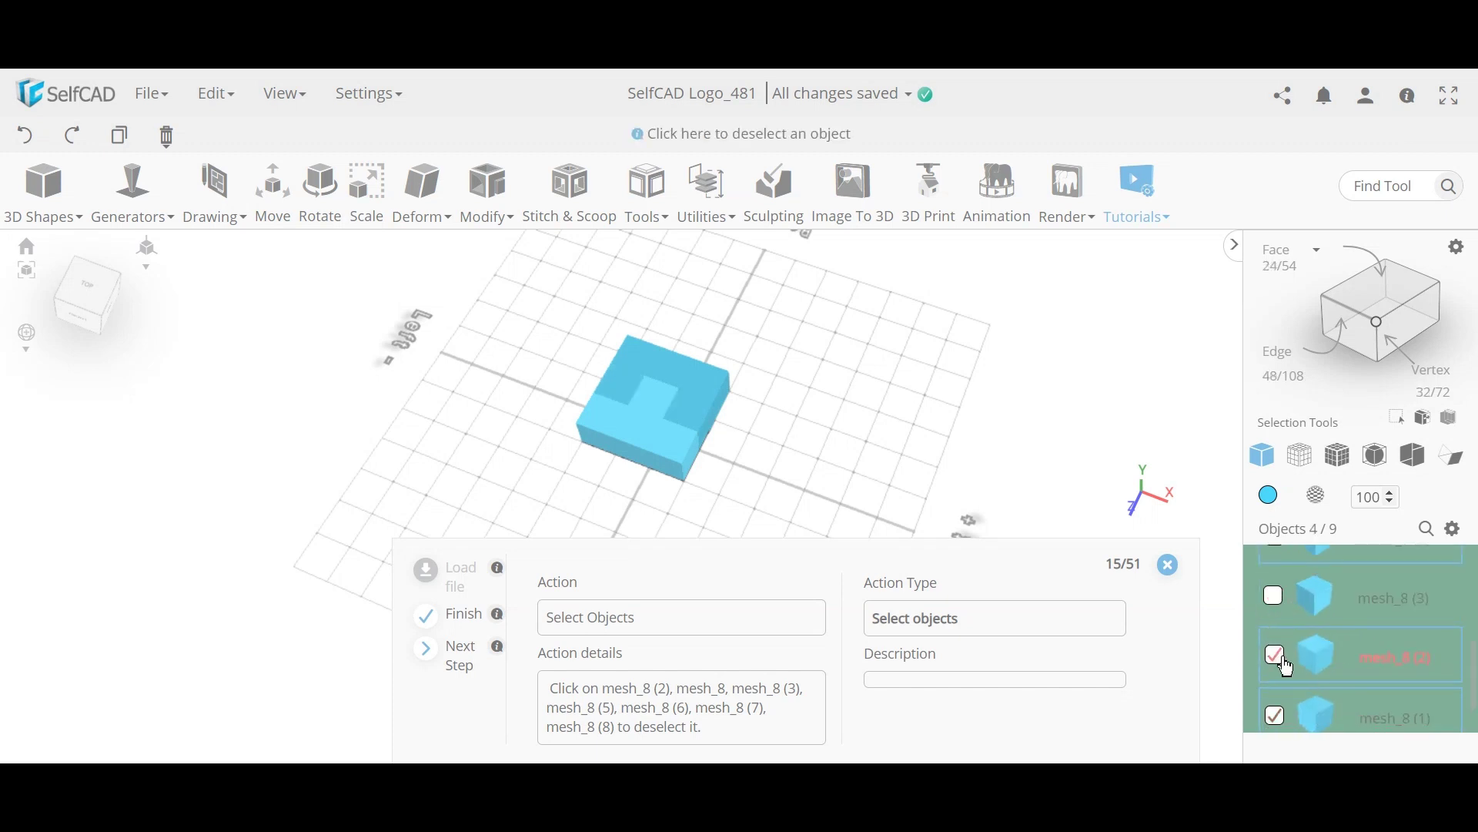
{"action": "left_click", "coordinate": [1275, 659]}
{"action": "scroll", "coordinate": [1294, 662], "scroll_direction": "down", "scroll_amount": 1}
{"action": "left_click", "coordinate": [1276, 707]}
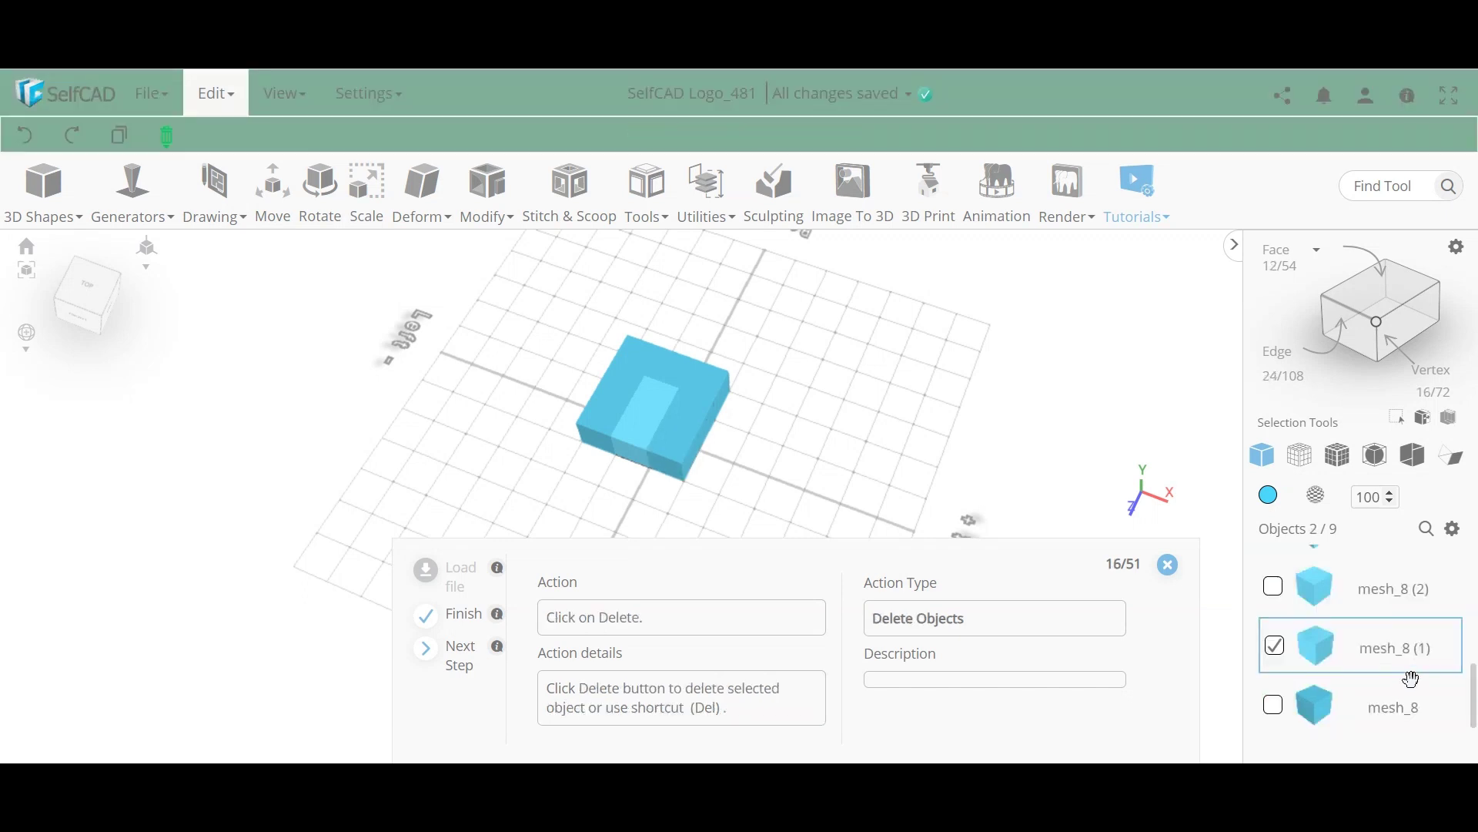
{"action": "left_click_drag", "start_coordinate": [558, 522], "coordinate": [643, 400]}
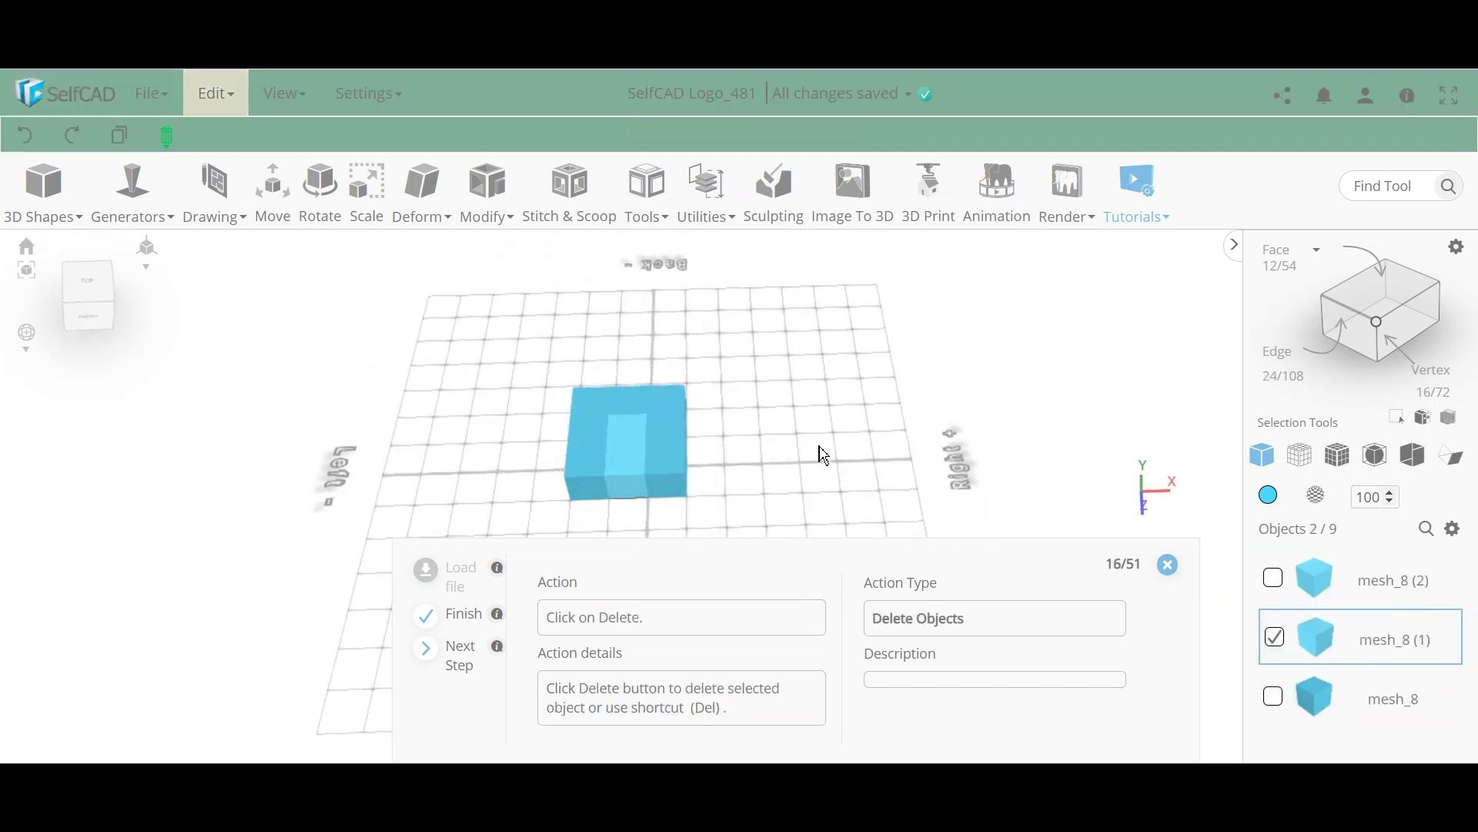
{"action": "left_click", "coordinate": [167, 137]}
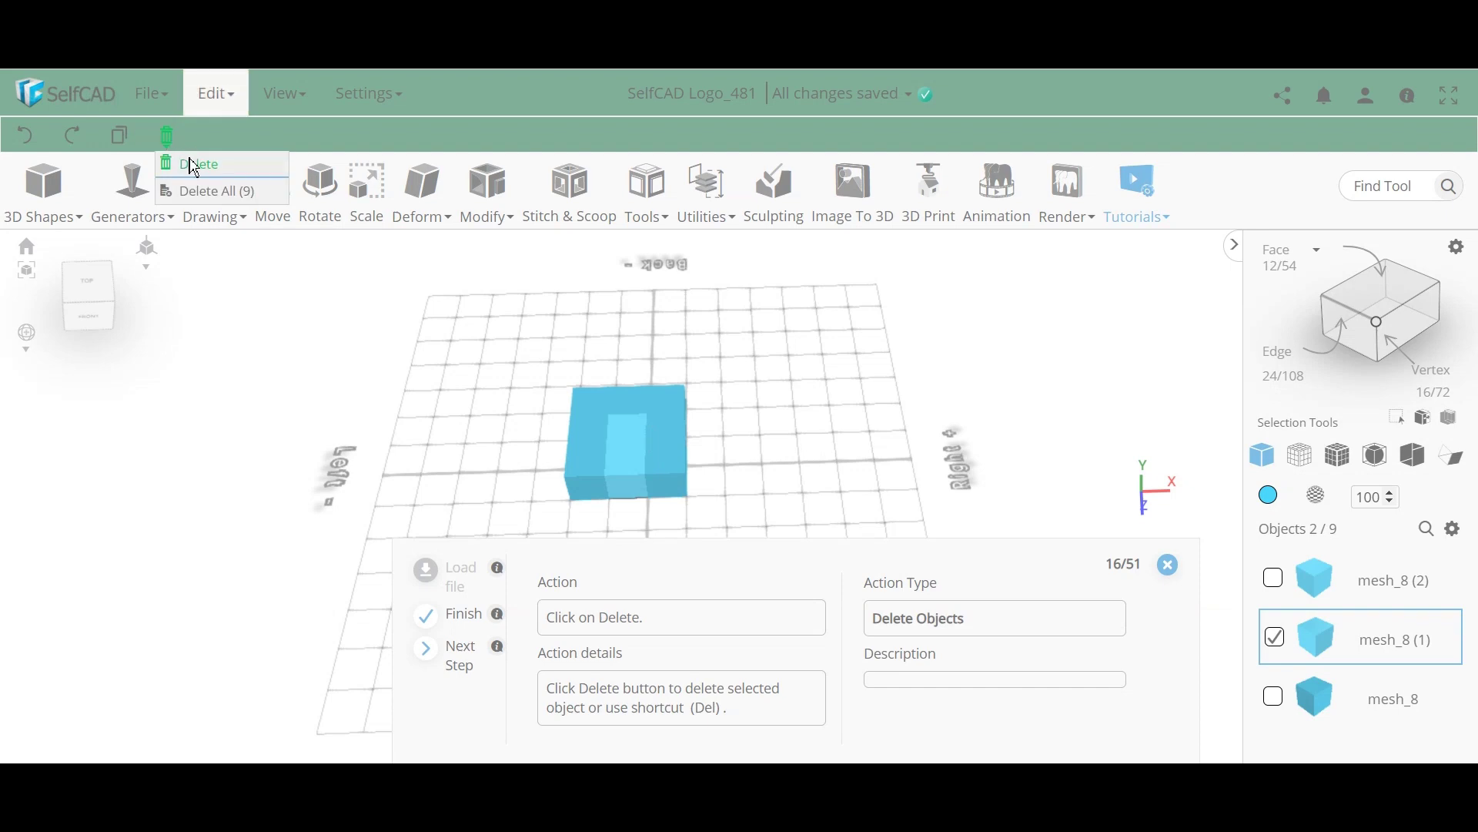
{"action": "left_click", "coordinate": [193, 159]}
{"action": "left_click", "coordinate": [703, 518]}
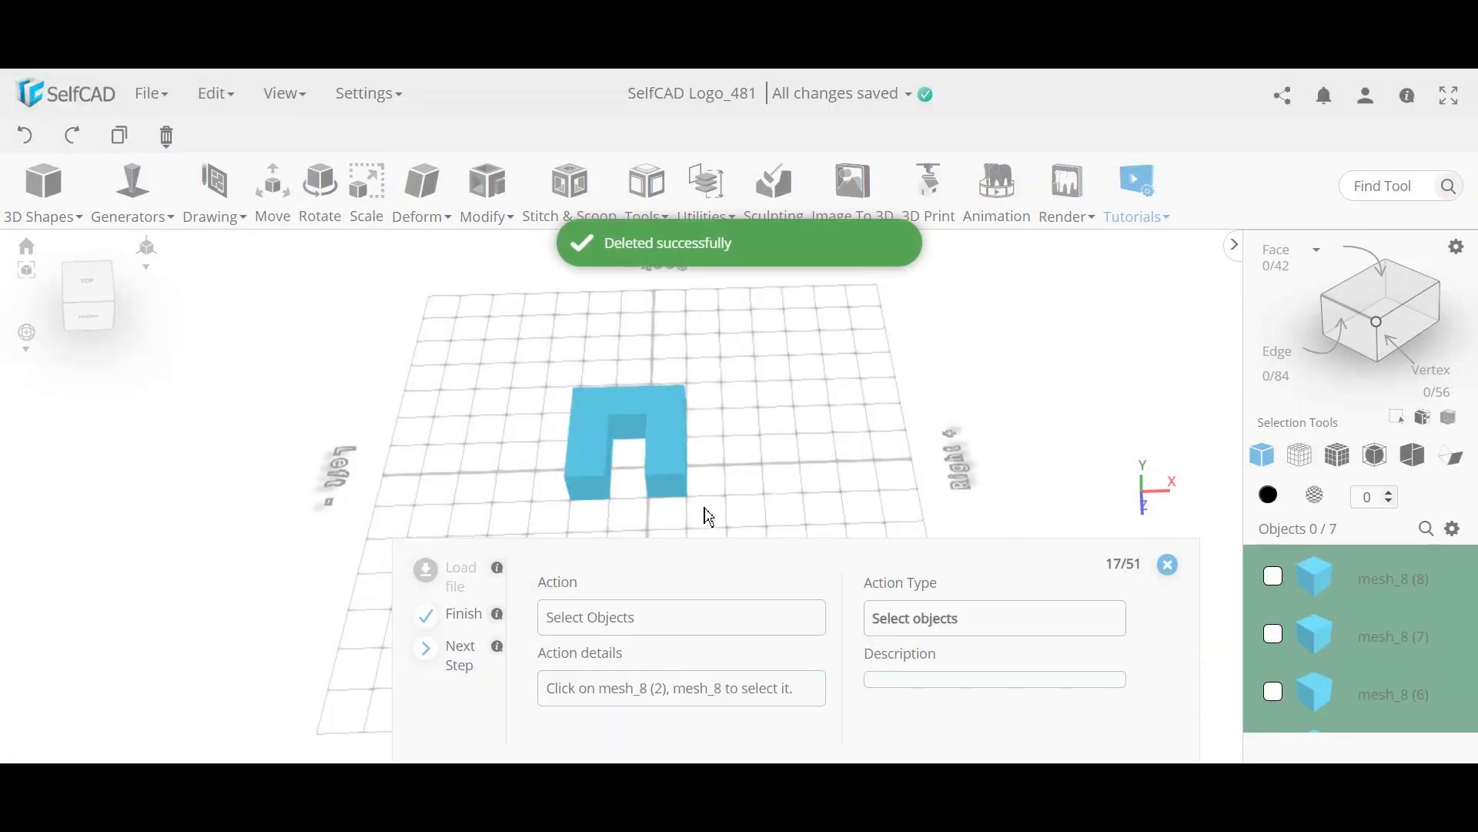
Step: Move the copies of mesh_8 (2) and mesh_8 by 50 on Y in Move By mode
{"action": "right_click_drag", "start_coordinate": [788, 441], "coordinate": [834, 456]}
{"action": "scroll", "coordinate": [1370, 616], "scroll_direction": "down", "scroll_amount": 4}
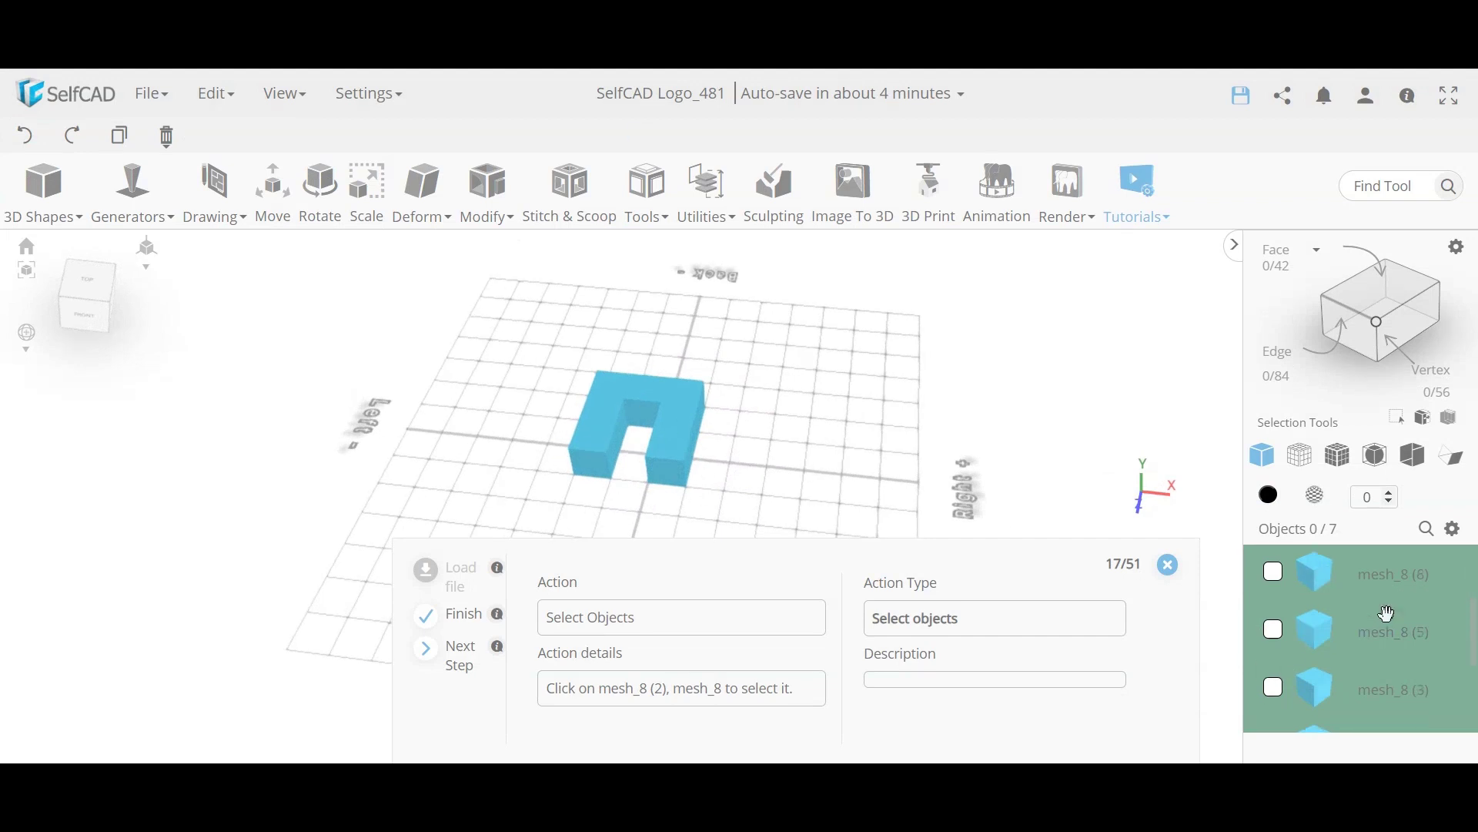
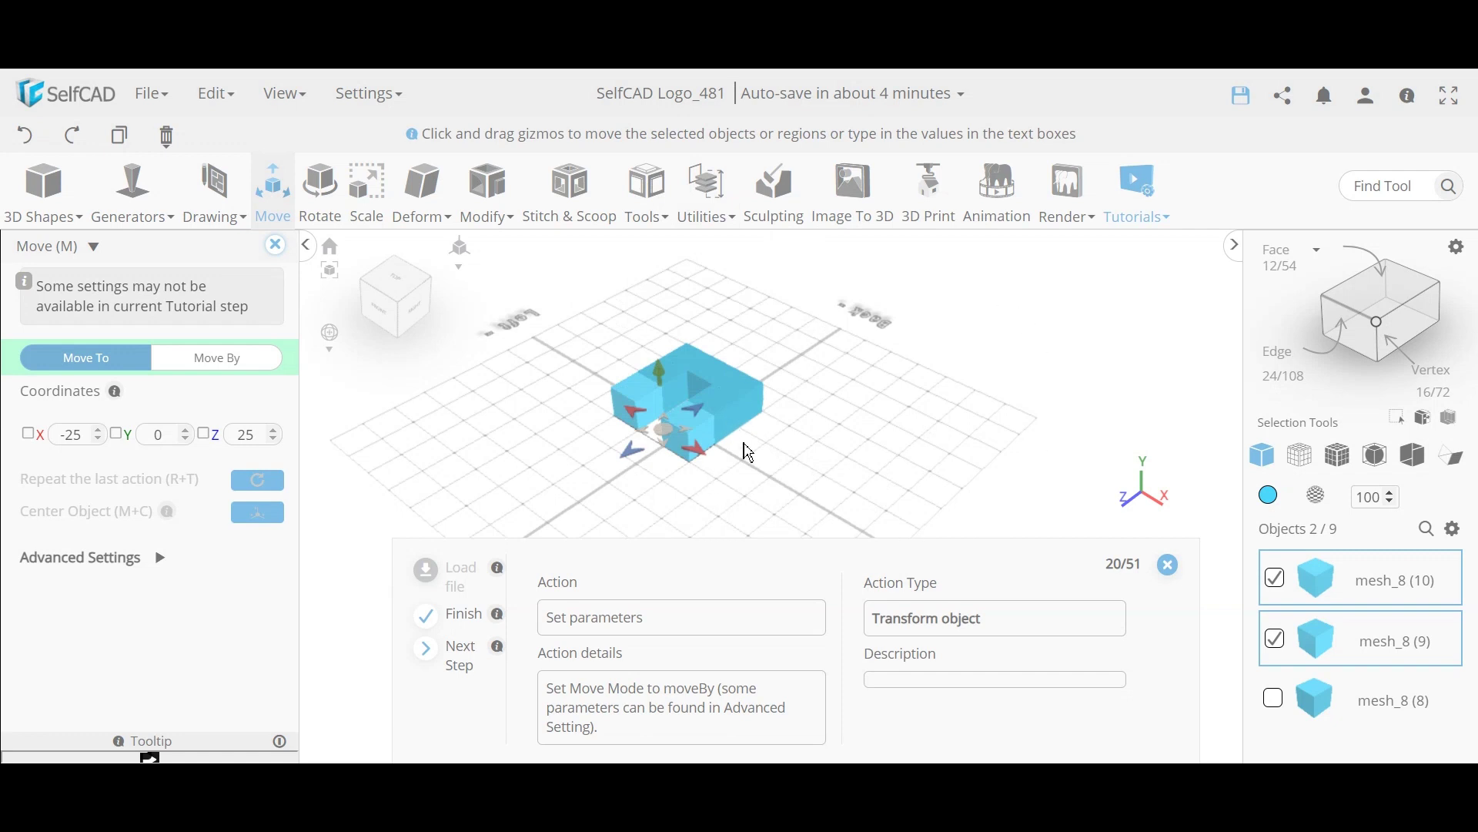
{"action": "left_click_drag", "start_coordinate": [531, 493], "coordinate": [703, 463]}
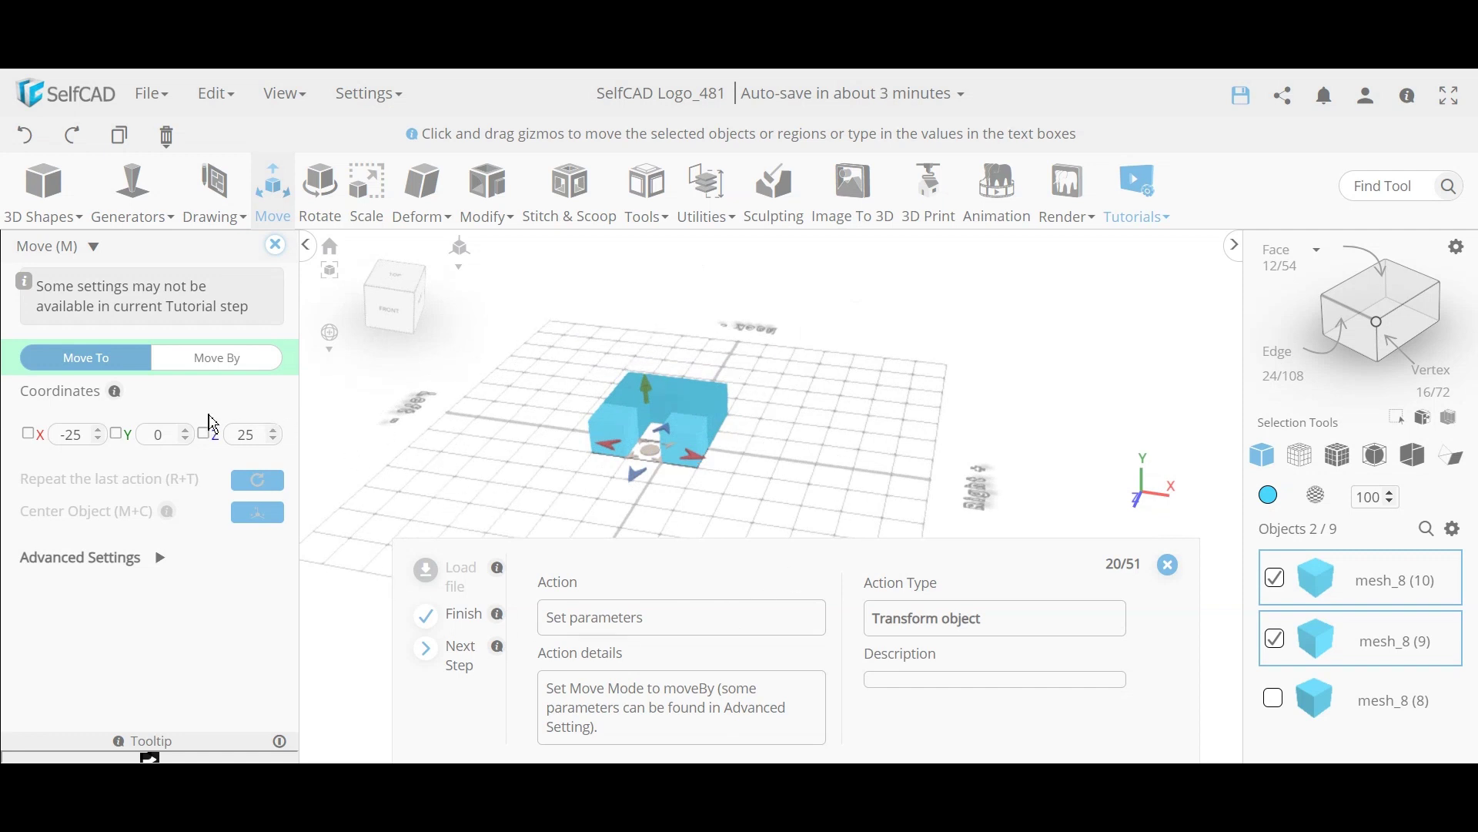
{"action": "left_click", "coordinate": [227, 375]}
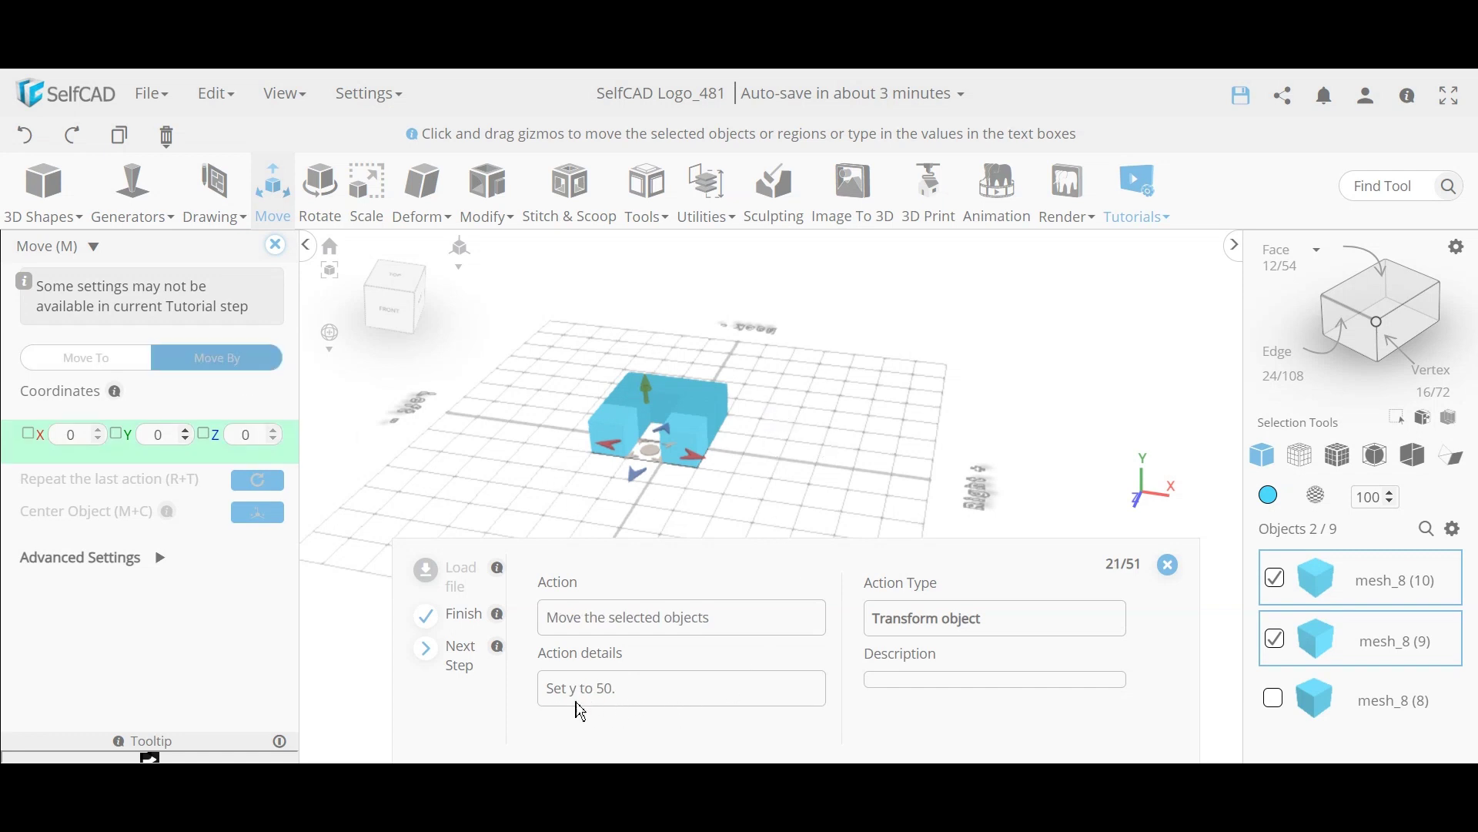
{"action": "left_click", "coordinate": [157, 437]}
{"action": "key", "text": "Return"}
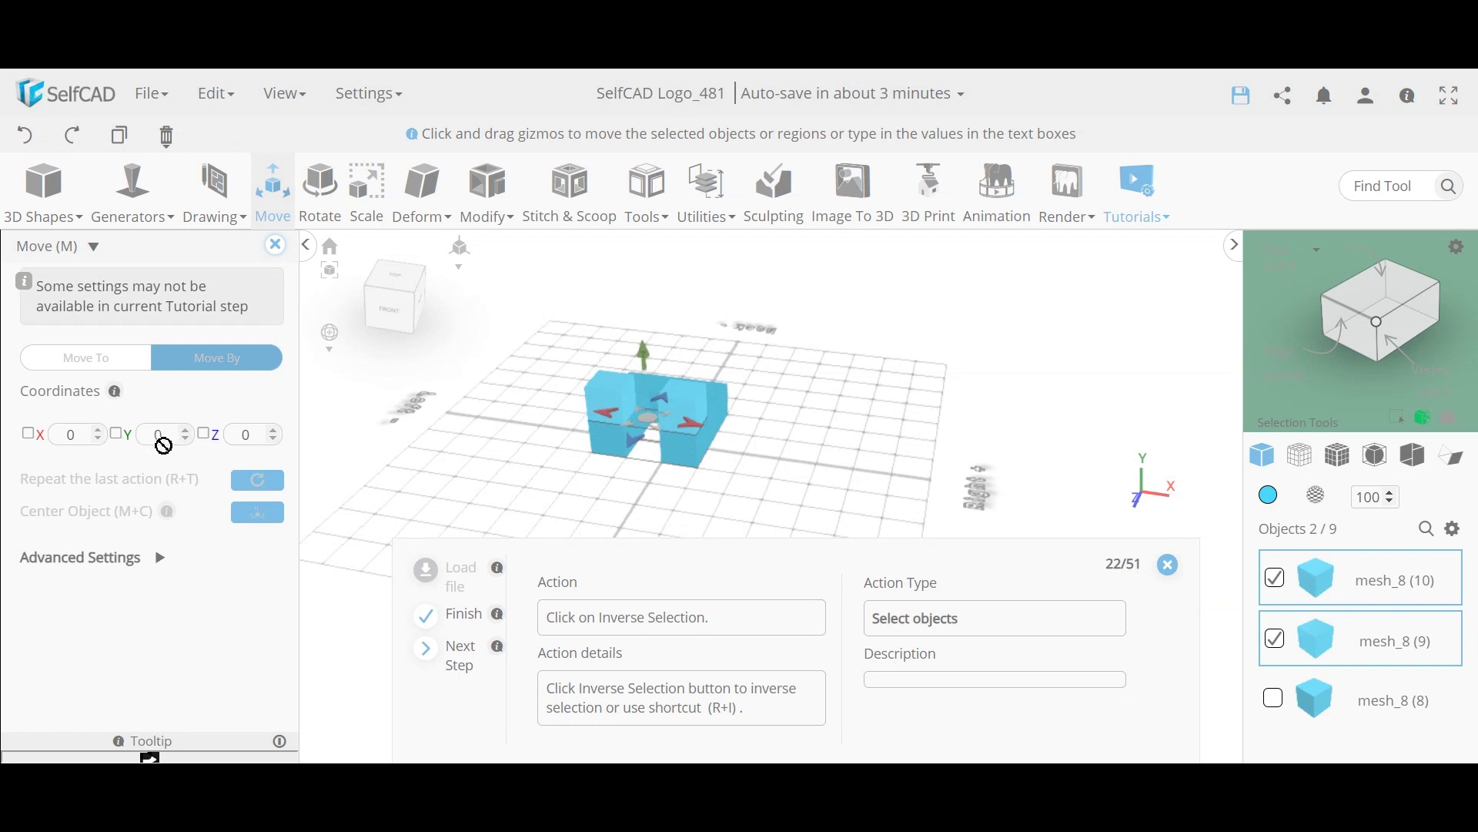
Step: Invert the selection to the bottom-layer cubes and copy them
{"action": "right_click_drag", "start_coordinate": [690, 404], "coordinate": [746, 353]}
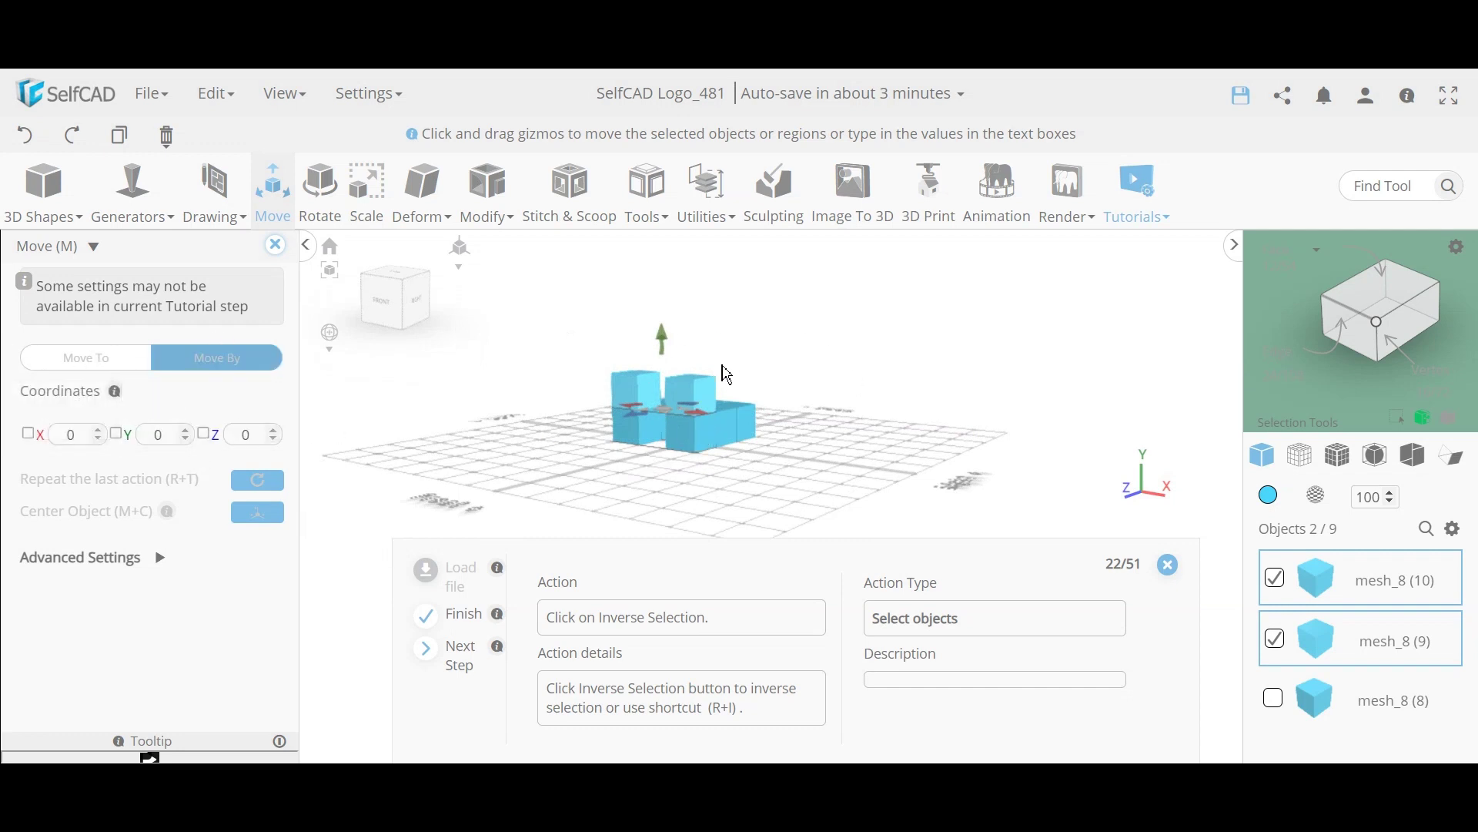
{"action": "right_click_drag", "start_coordinate": [907, 463], "coordinate": [750, 519]}
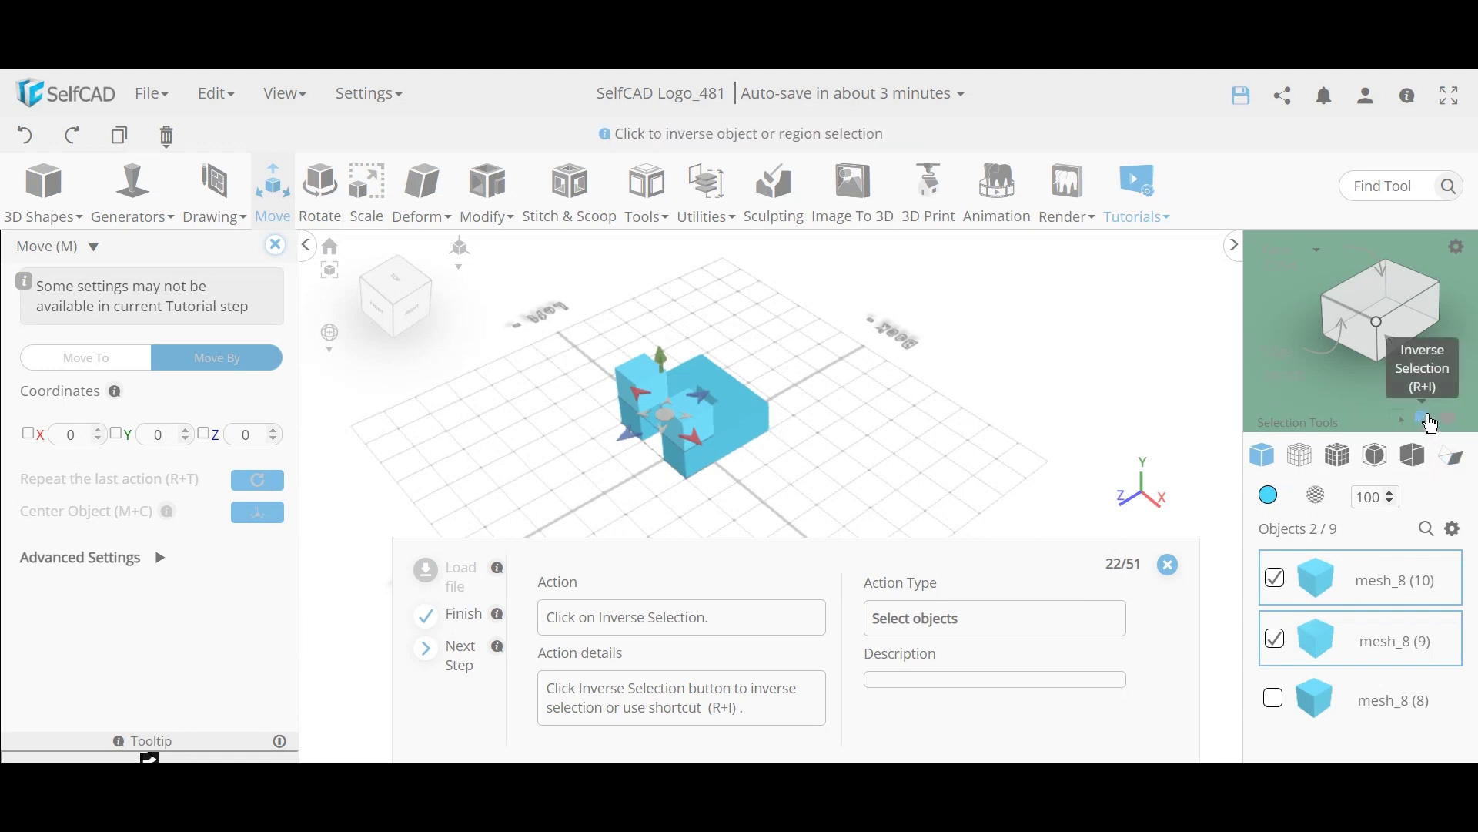
{"action": "left_click", "coordinate": [1432, 422]}
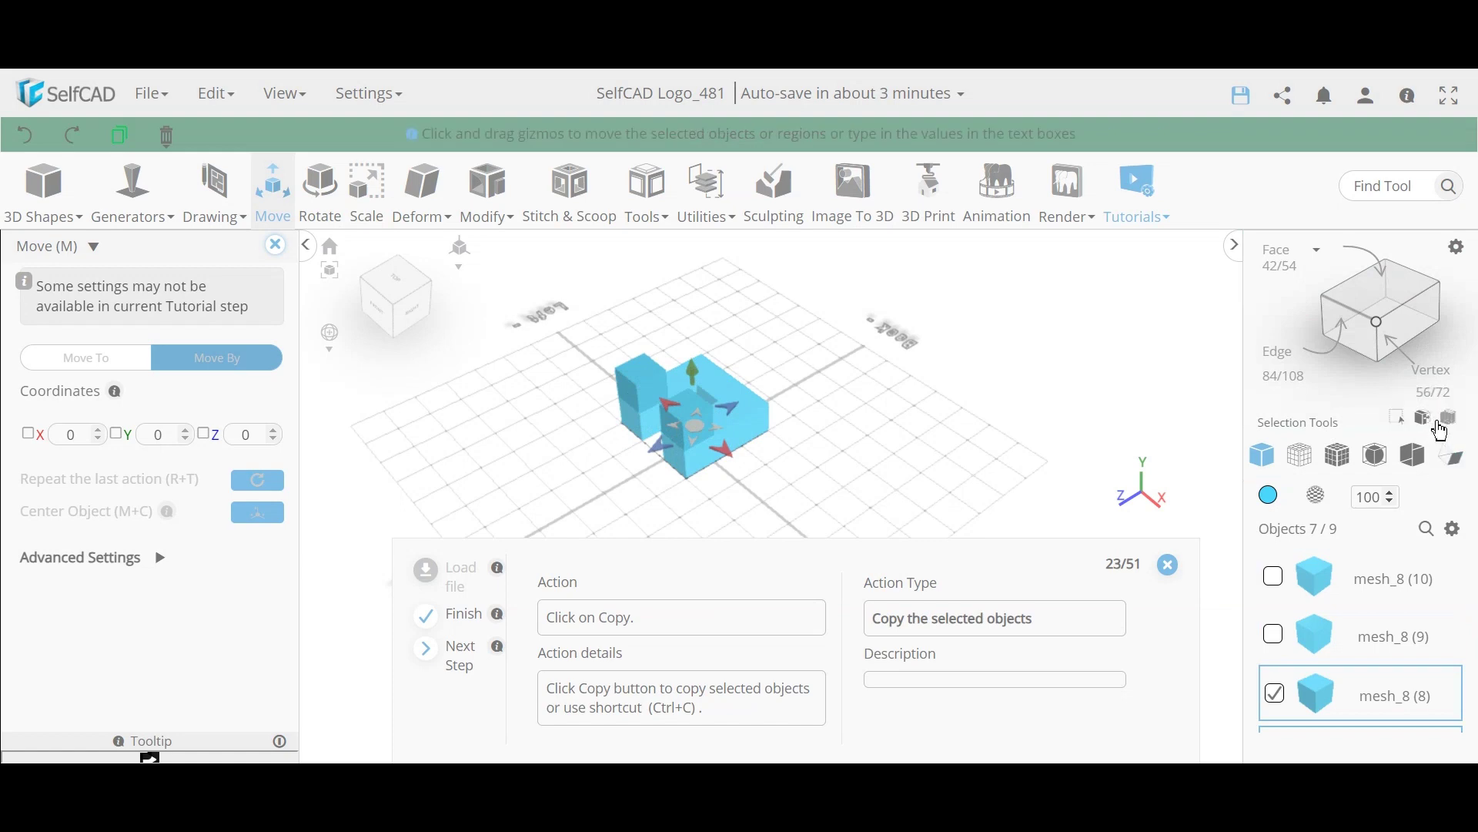
{"action": "left_click_drag", "start_coordinate": [697, 508], "coordinate": [577, 493]}
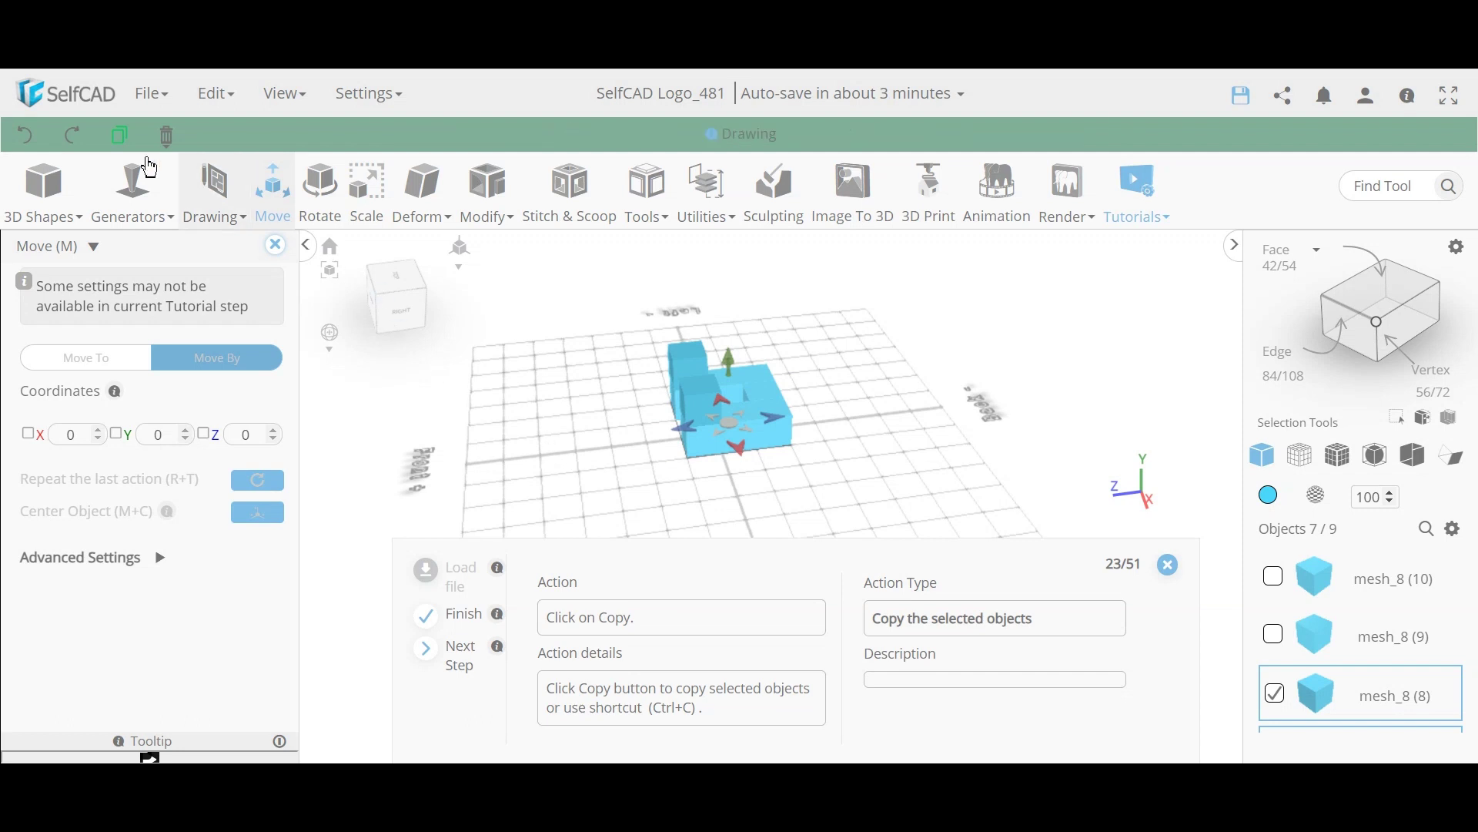
{"action": "left_click", "coordinate": [125, 142]}
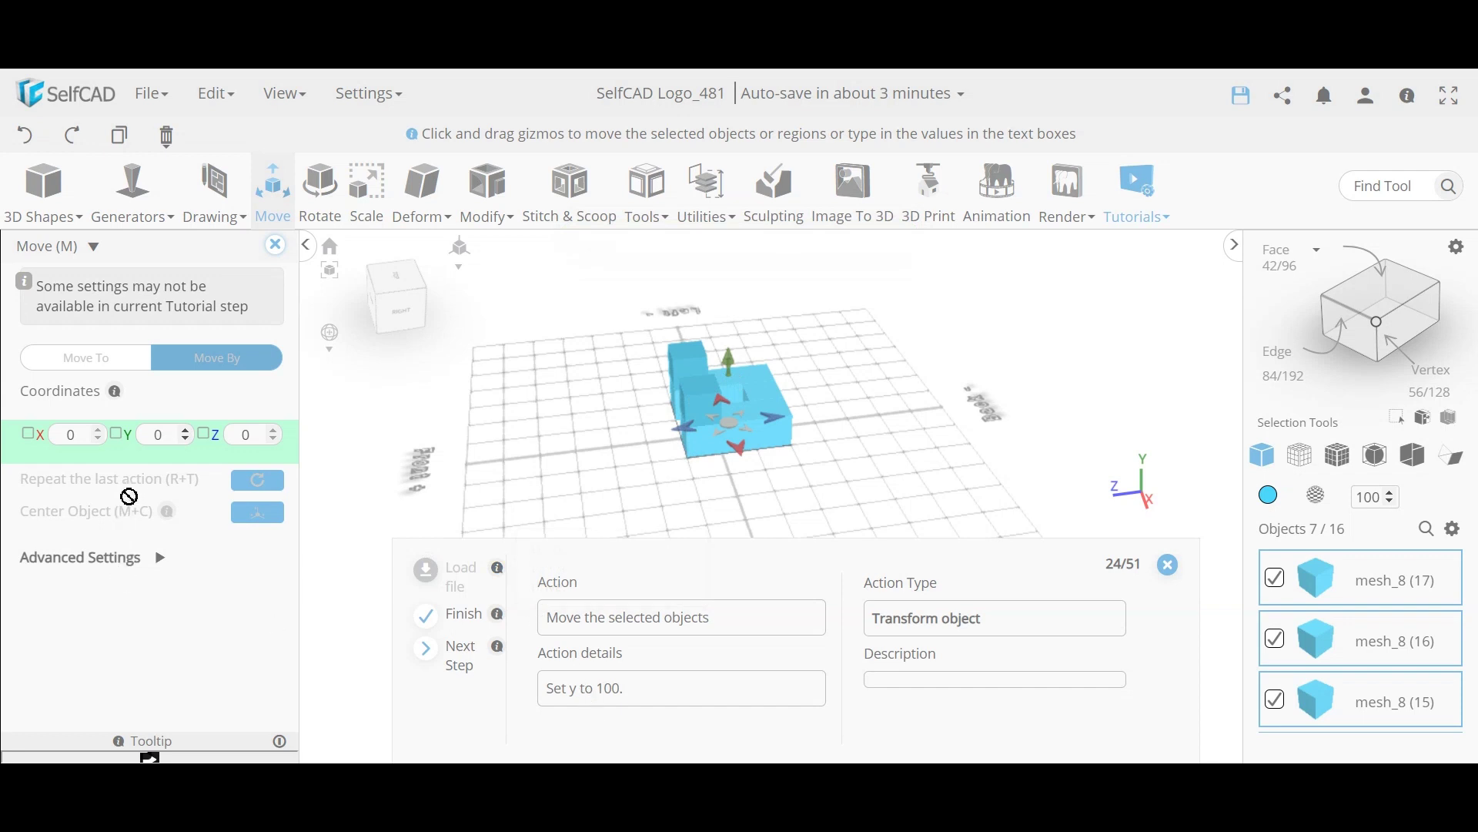
Step: Move the copied U-shaped layer by 100 on Y and finish the Move operation
{"action": "double_click", "coordinate": [161, 436]}
{"action": "type", "text": "100"}
{"action": "key", "text": "Return"}
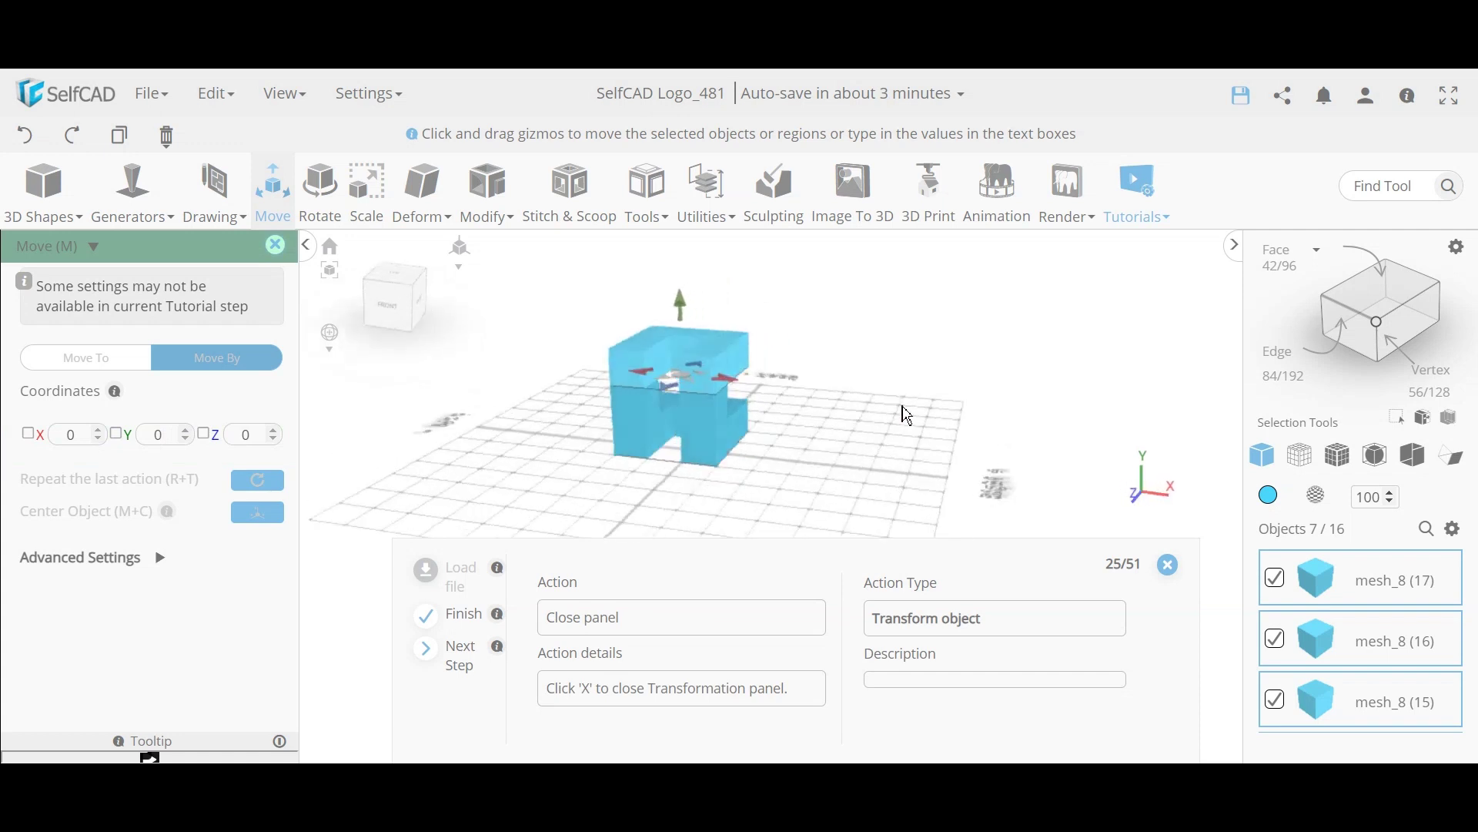
{"action": "left_click", "coordinate": [276, 246]}
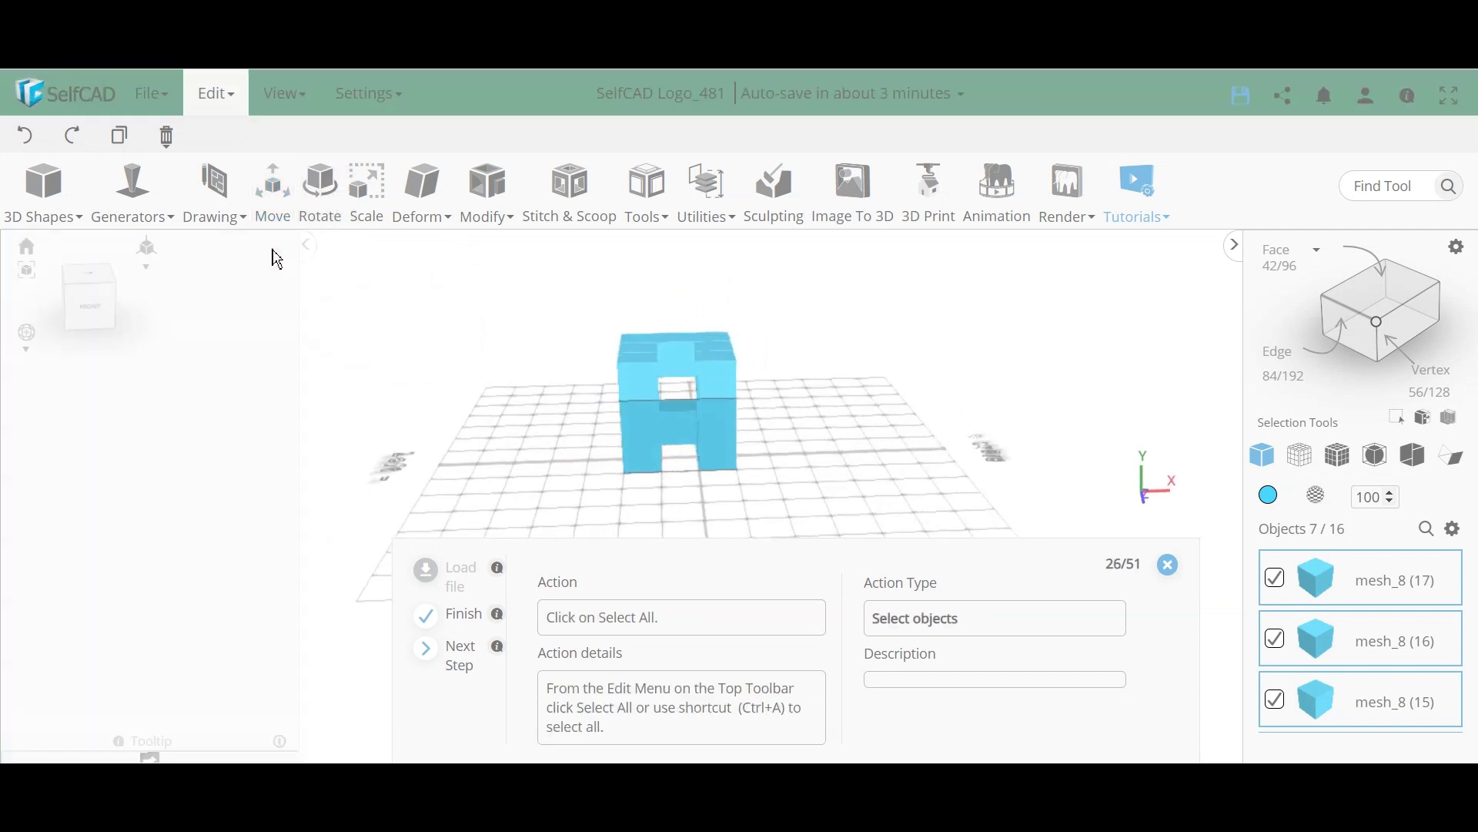
Step: Select all the cubes and combine them into a single object with Union
{"action": "left_click_drag", "start_coordinate": [884, 492], "coordinate": [429, 446]}
{"action": "mouse_move", "coordinate": [896, 498]}
{"action": "left_mouse_down"}
{"action": "mouse_move", "coordinate": [858, 509]}
{"action": "mouse_move", "coordinate": [898, 508]}
{"action": "left_mouse_up"}
{"action": "left_click", "coordinate": [216, 99]}
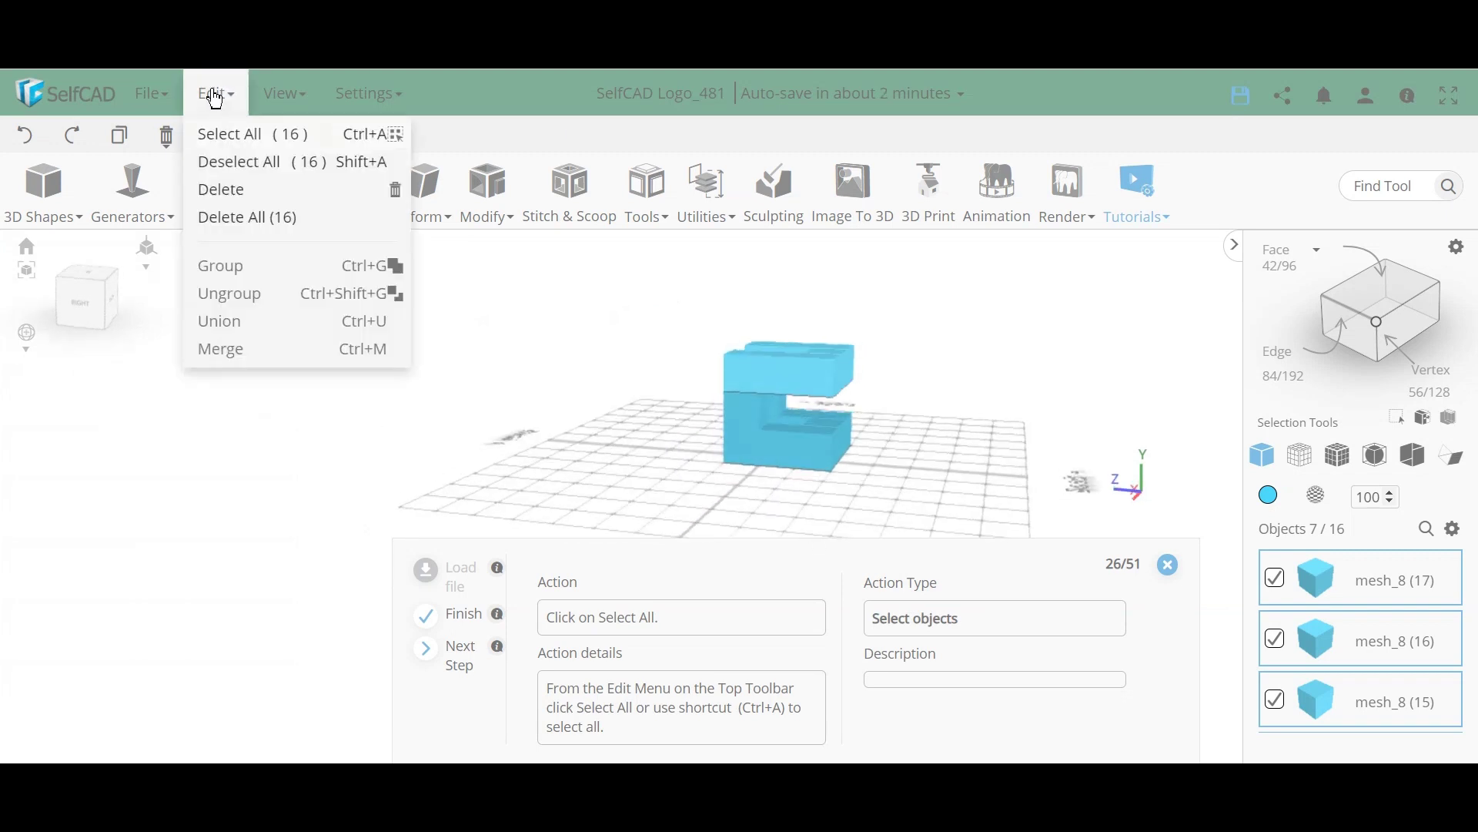
{"action": "left_click", "coordinate": [231, 134]}
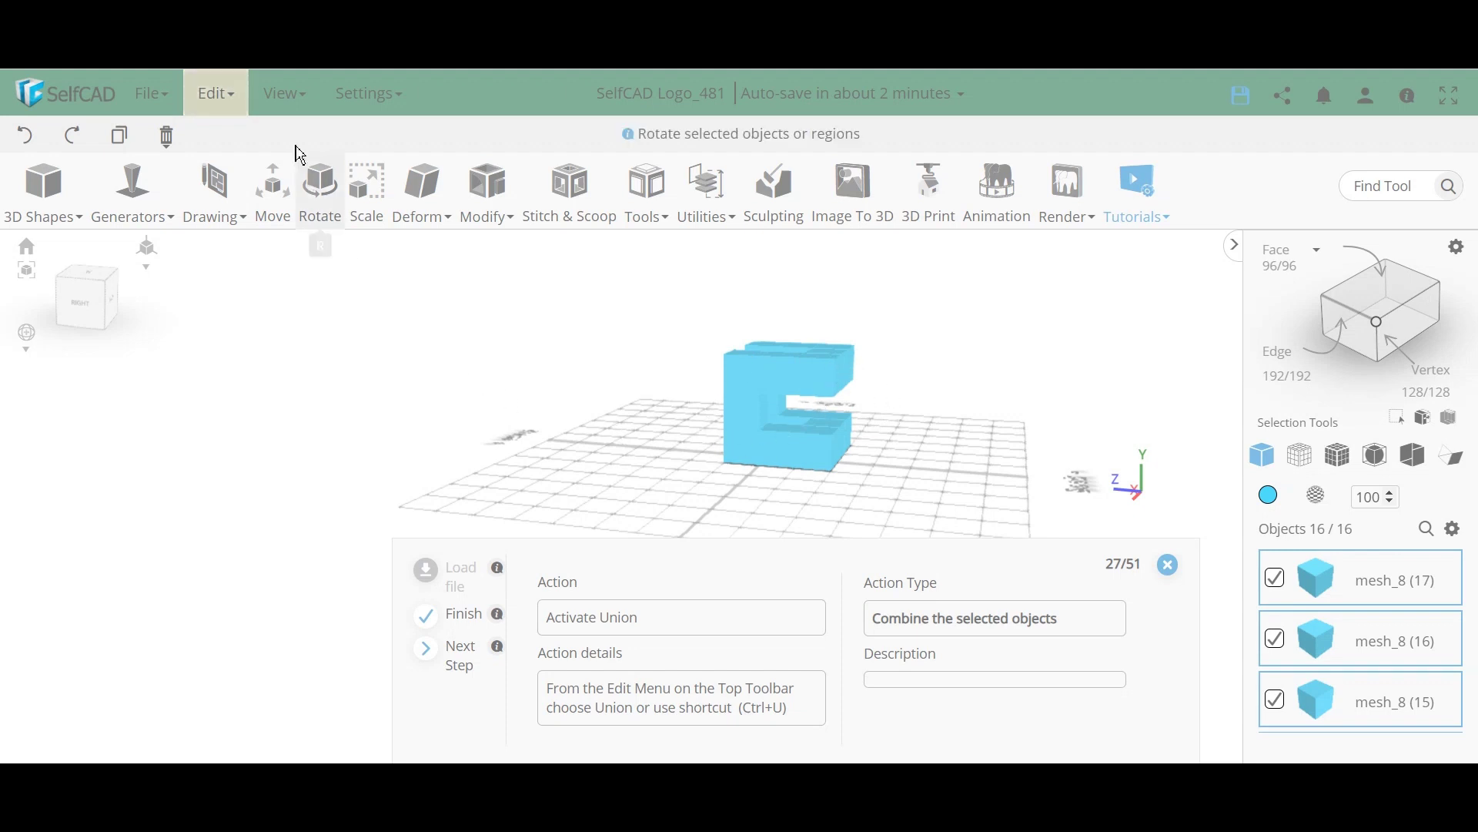
{"action": "left_click", "coordinate": [215, 95]}
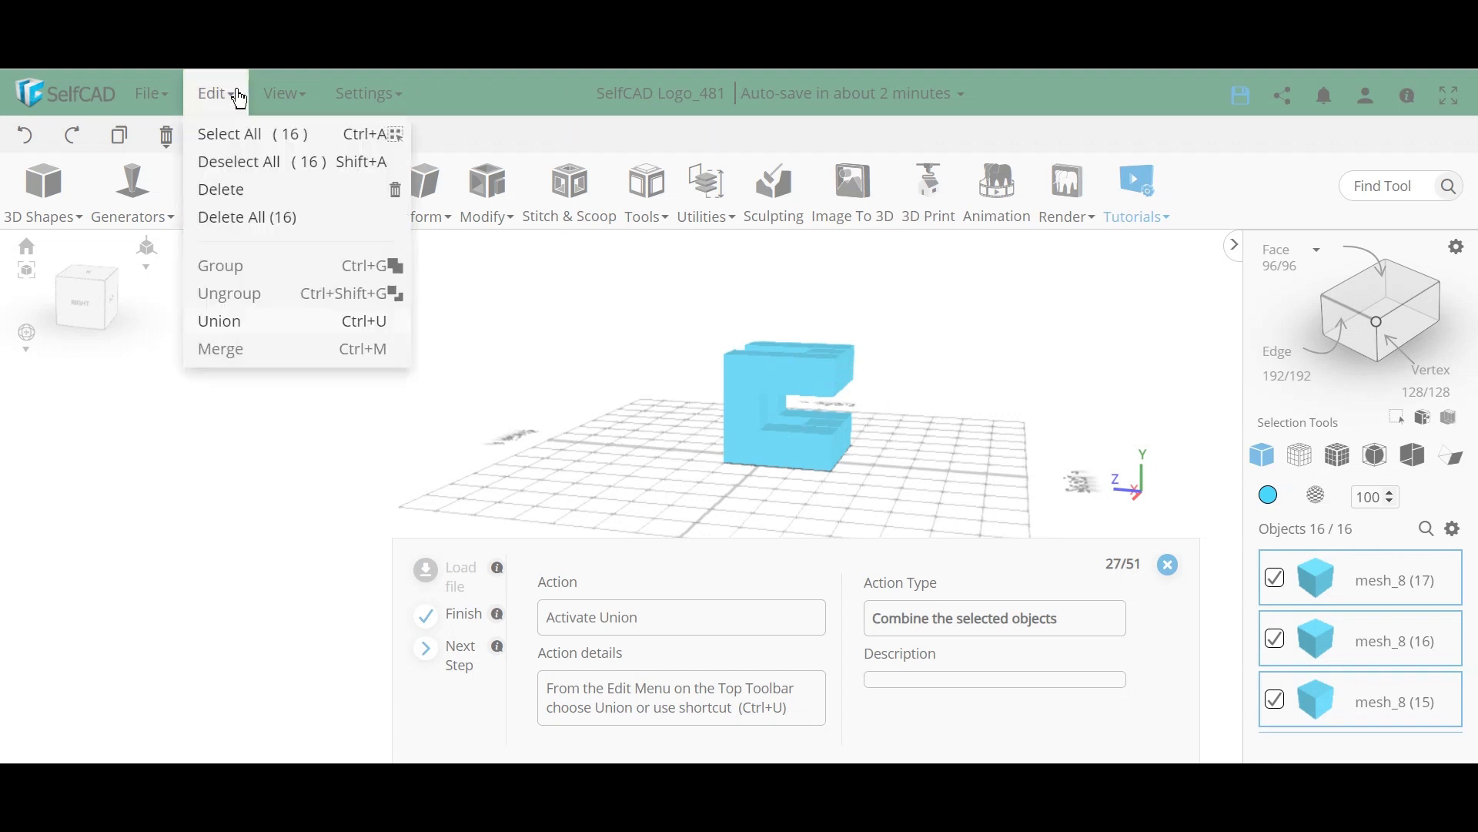
{"action": "left_click", "coordinate": [257, 336]}
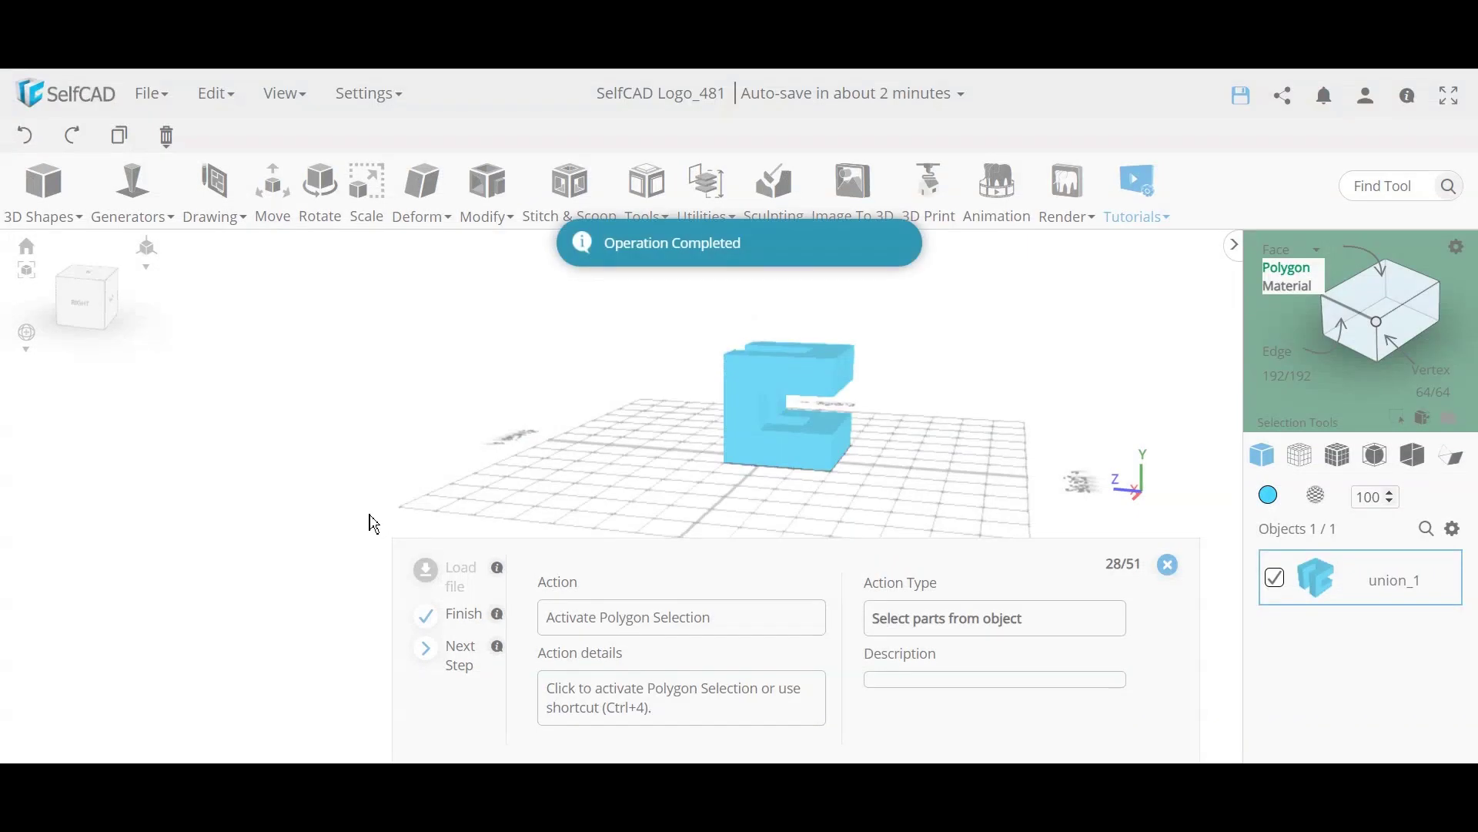
{"action": "left_click_drag", "start_coordinate": [921, 413], "coordinate": [547, 437]}
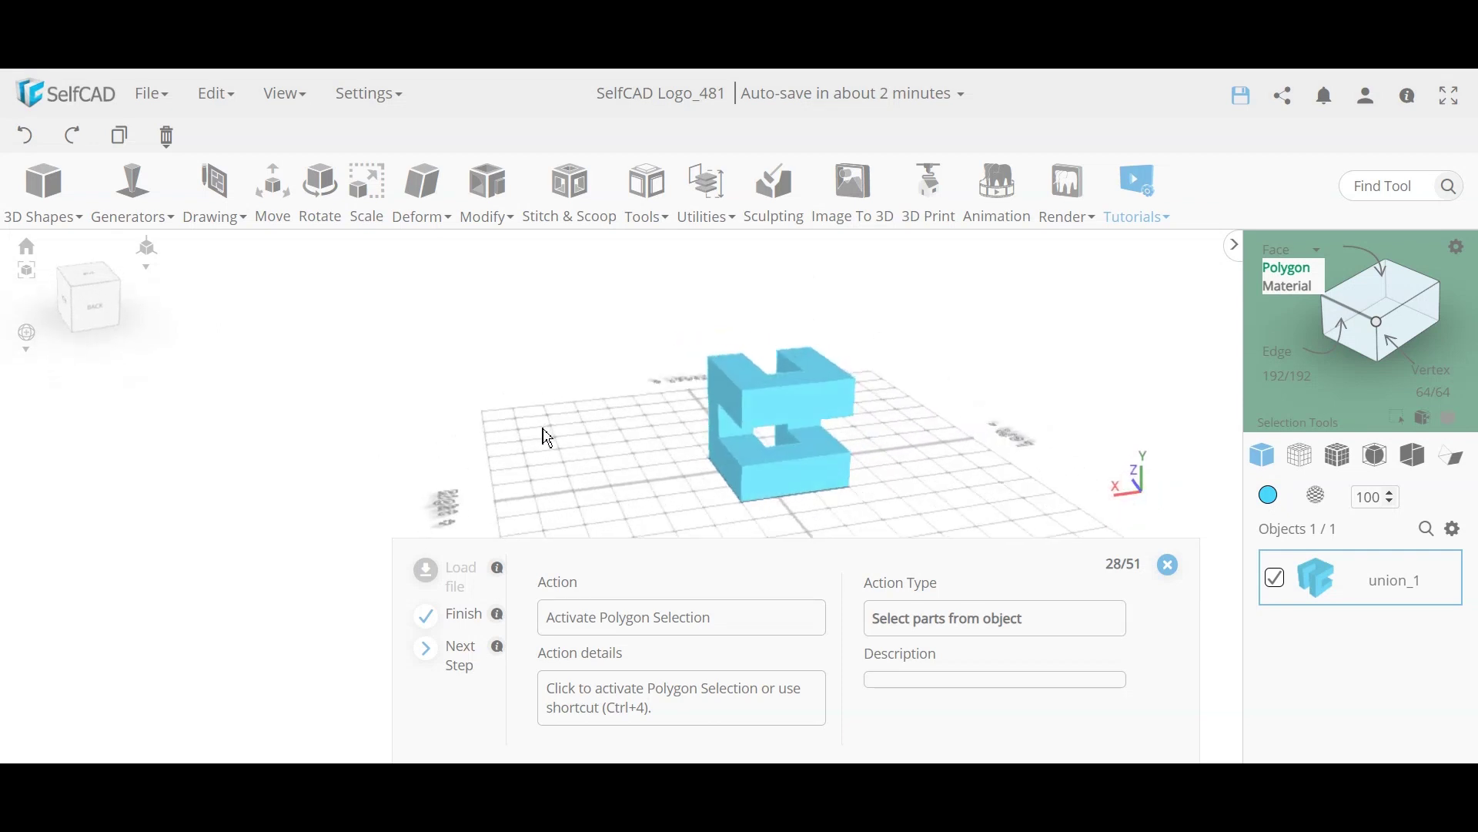
{"action": "left_click_drag", "start_coordinate": [857, 418], "coordinate": [726, 398]}
{"action": "left_click_drag", "start_coordinate": [886, 479], "coordinate": [946, 456]}
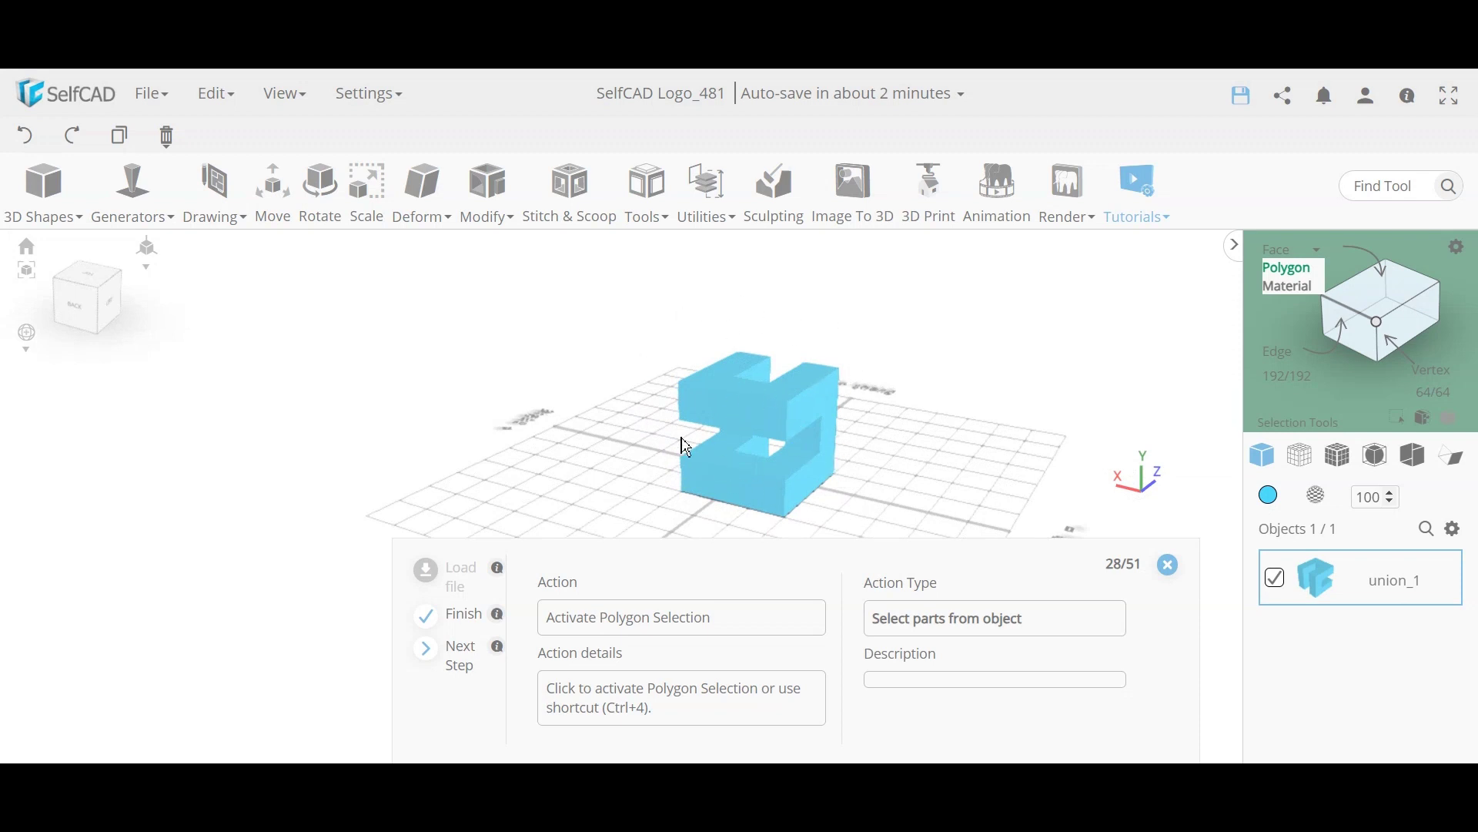
{"action": "left_click_drag", "start_coordinate": [710, 442], "coordinate": [601, 446]}
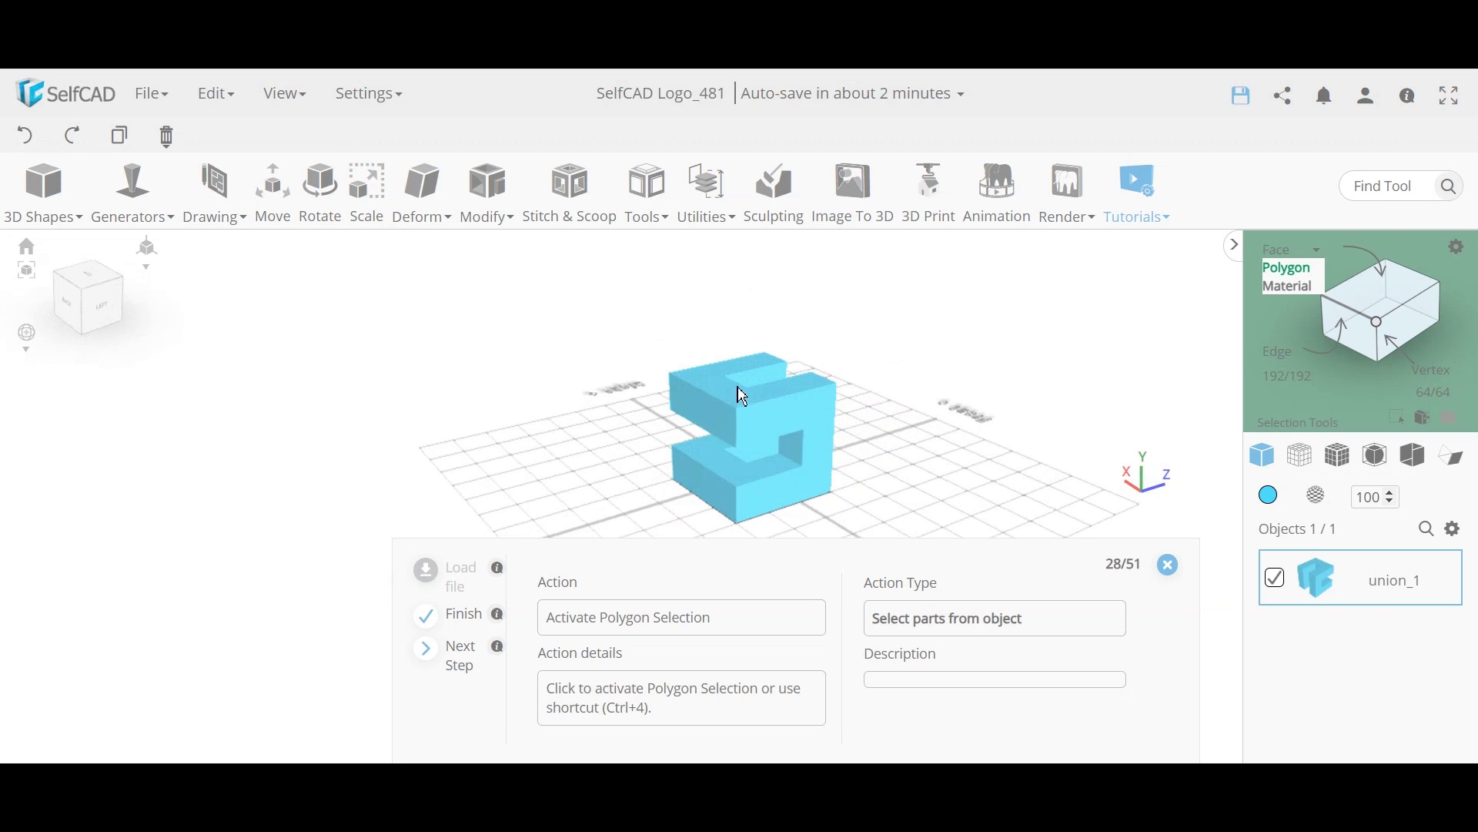
{"action": "left_click_drag", "start_coordinate": [773, 449], "coordinate": [672, 410]}
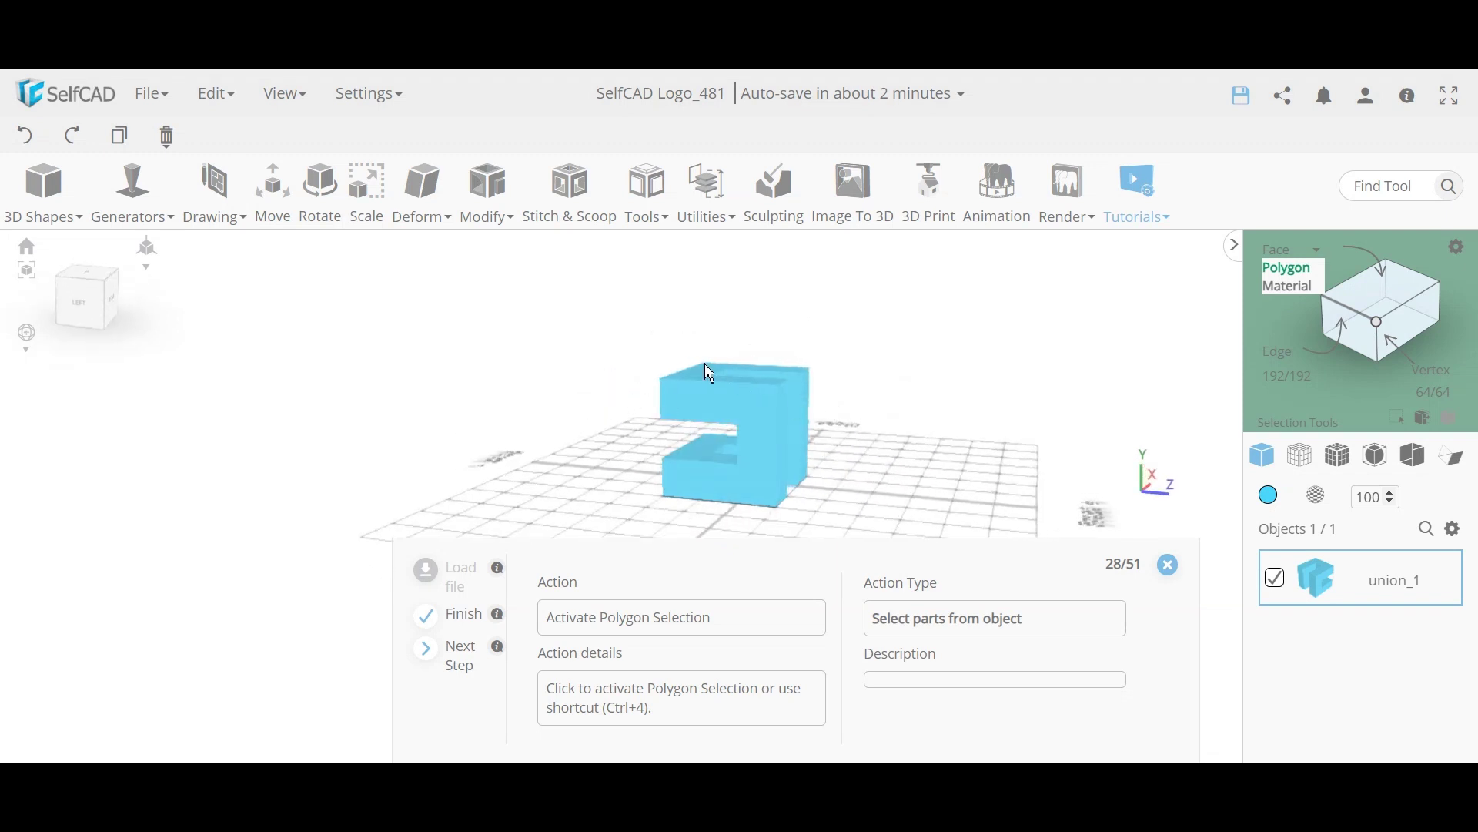
{"action": "left_click_drag", "start_coordinate": [796, 342], "coordinate": [820, 497]}
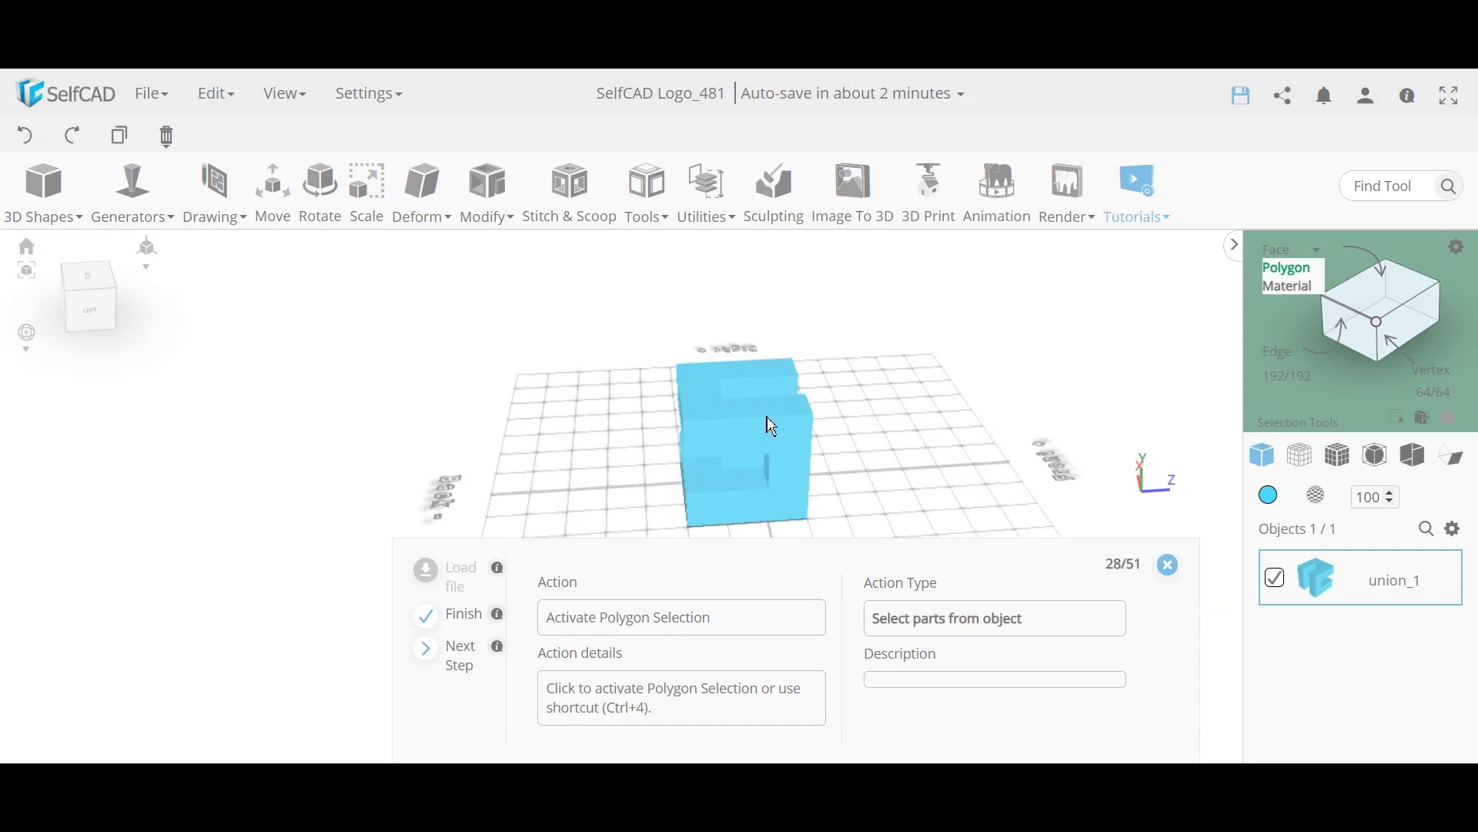
{"action": "left_click_drag", "start_coordinate": [732, 437], "coordinate": [787, 399]}
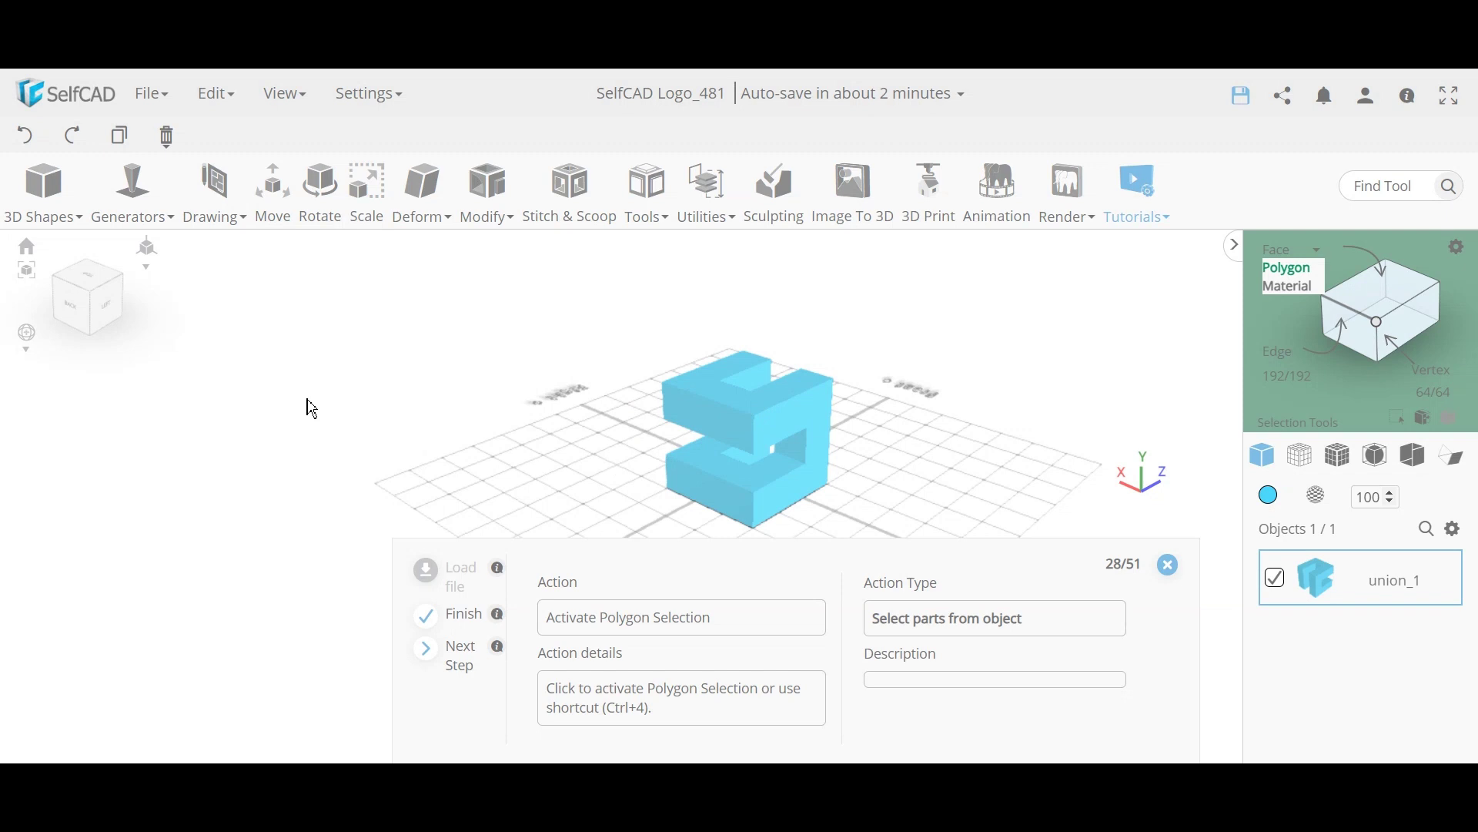
{"action": "left_click_drag", "start_coordinate": [573, 428], "coordinate": [697, 457]}
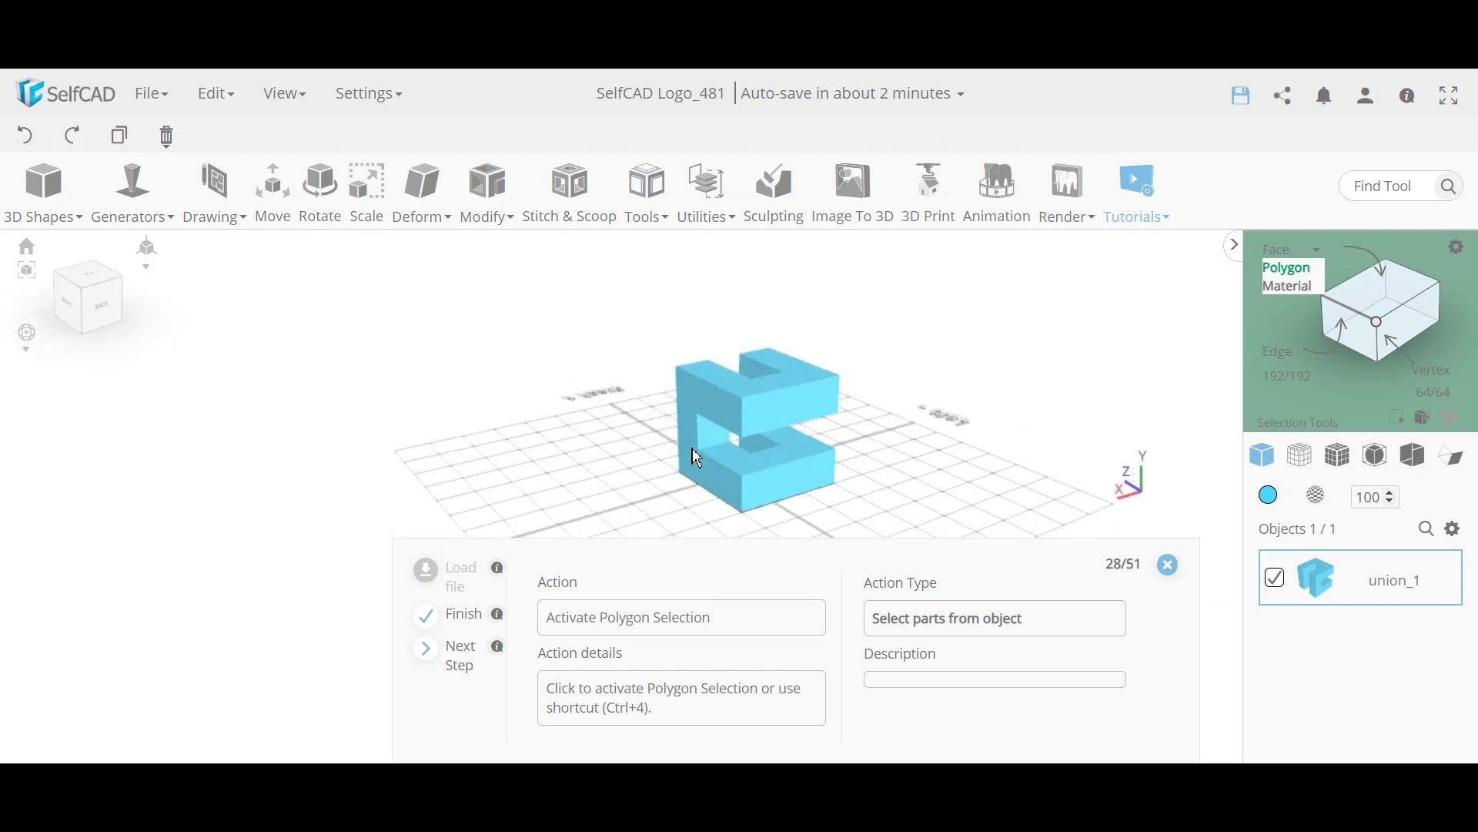
Step: Activate polygon selection and select the highlighted regions: the upper and lower faces of both layers and the two front column faces
{"action": "left_click", "coordinate": [1299, 274]}
{"action": "left_click_drag", "start_coordinate": [1047, 462], "coordinate": [941, 483]}
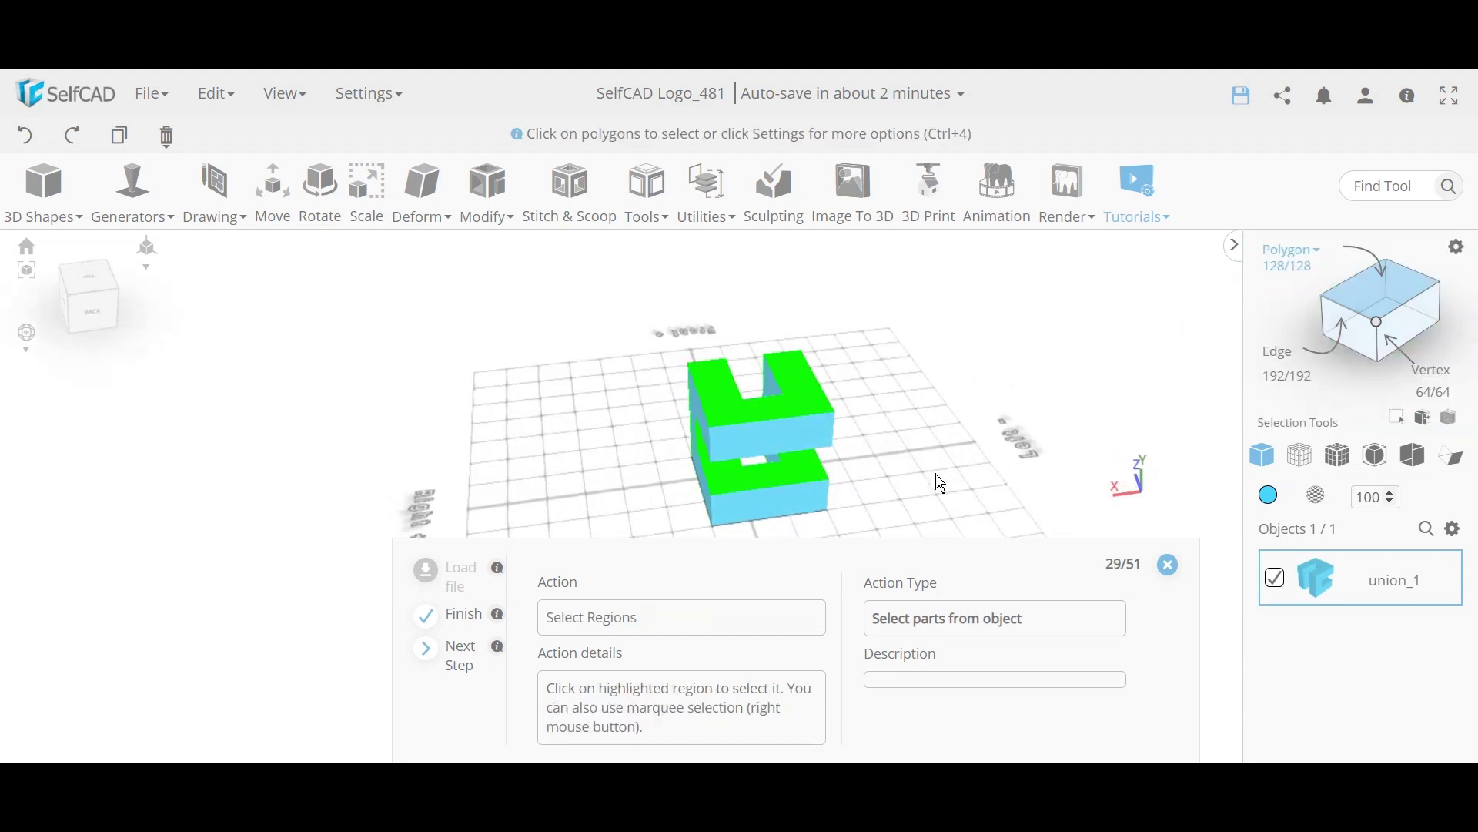
{"action": "left_click", "coordinate": [823, 414]}
{"action": "left_click", "coordinate": [822, 478]}
{"action": "left_click_drag", "start_coordinate": [819, 472], "coordinate": [741, 421]}
{"action": "left_click", "coordinate": [741, 419]}
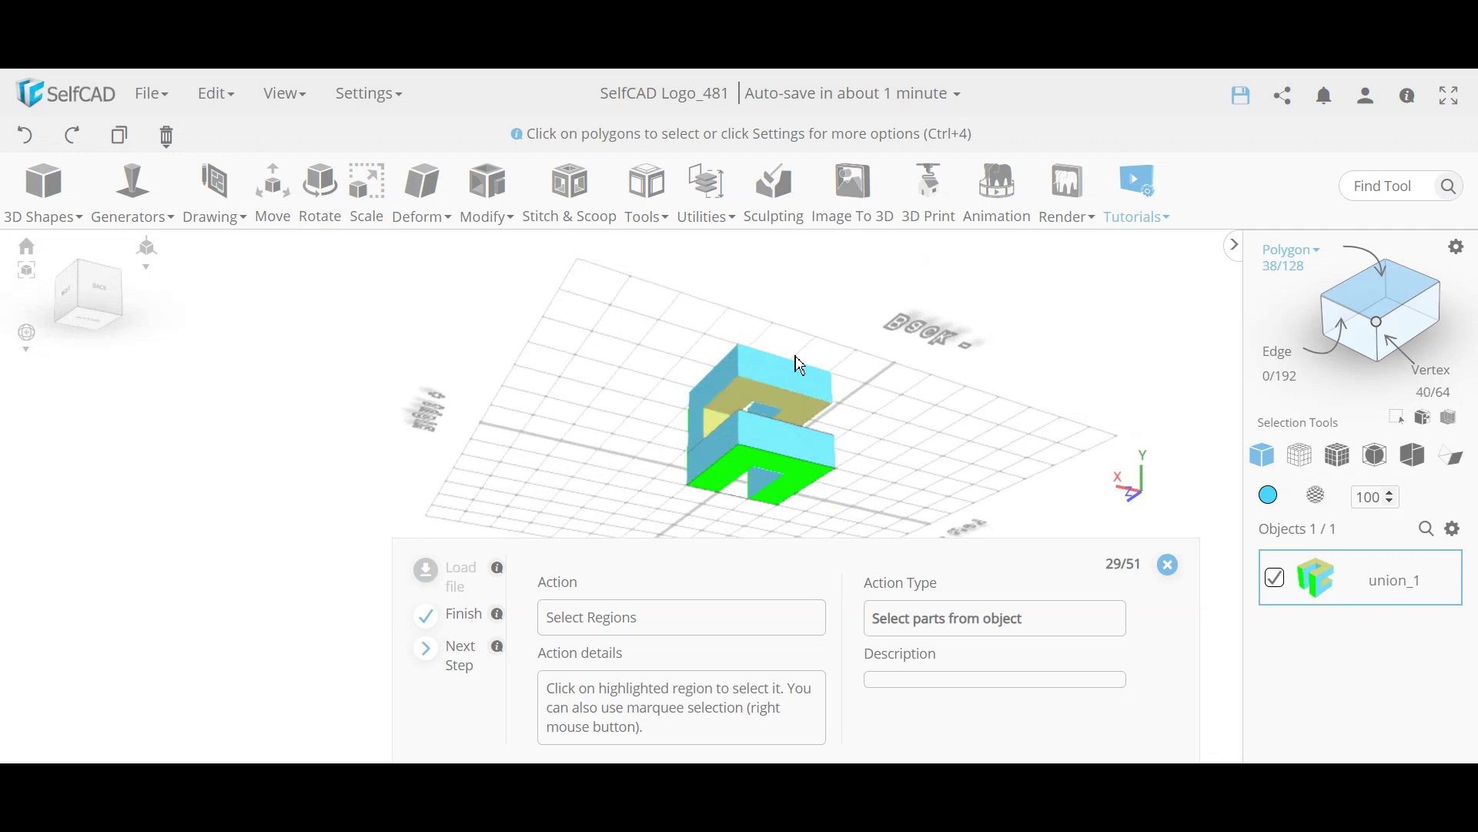
{"action": "left_click", "coordinate": [787, 489]}
{"action": "left_click_drag", "start_coordinate": [787, 489], "coordinate": [789, 432]}
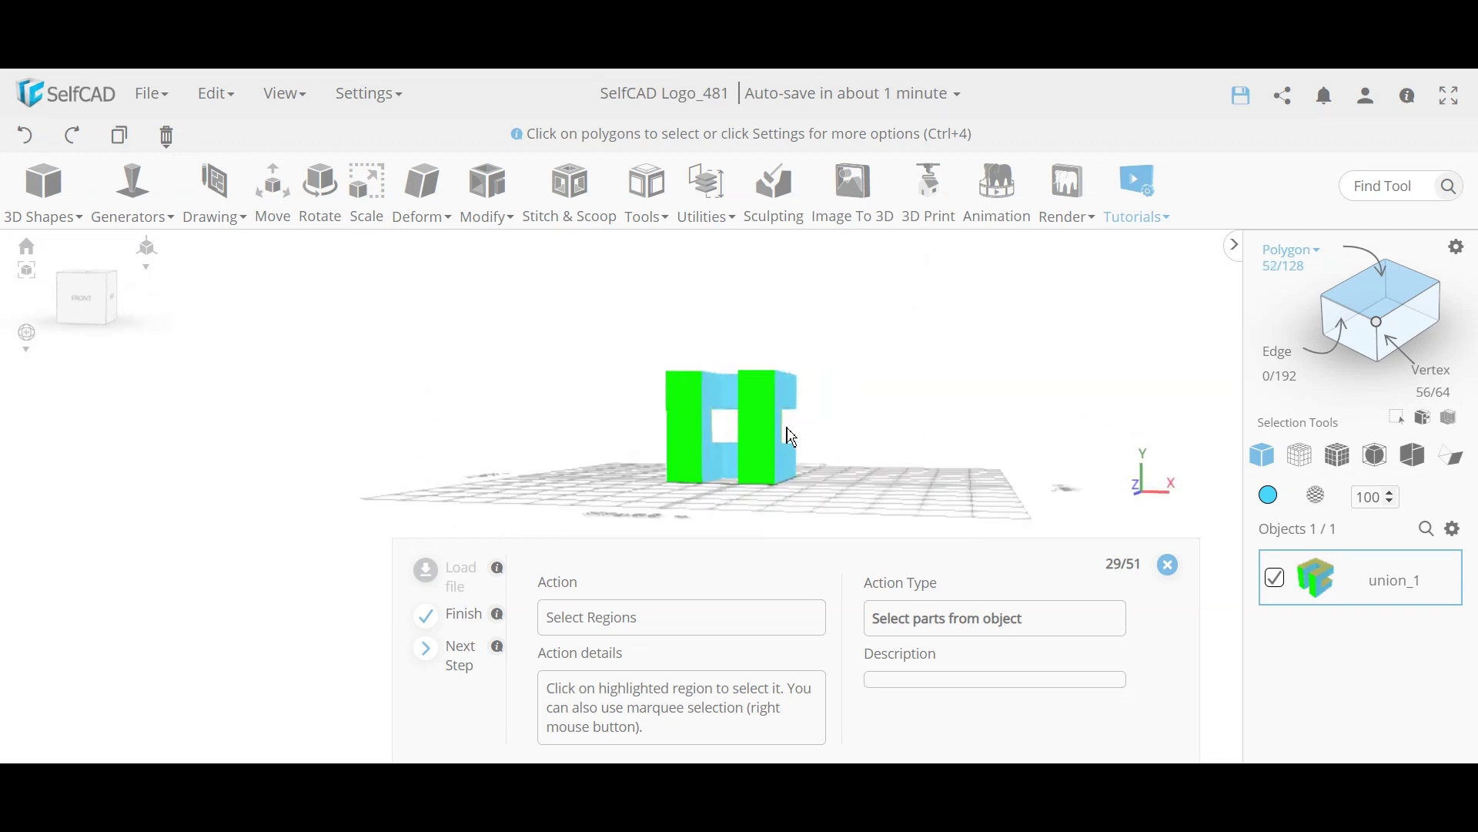
{"action": "left_click", "coordinate": [686, 428]}
{"action": "left_click_drag", "start_coordinate": [686, 429], "coordinate": [571, 485]}
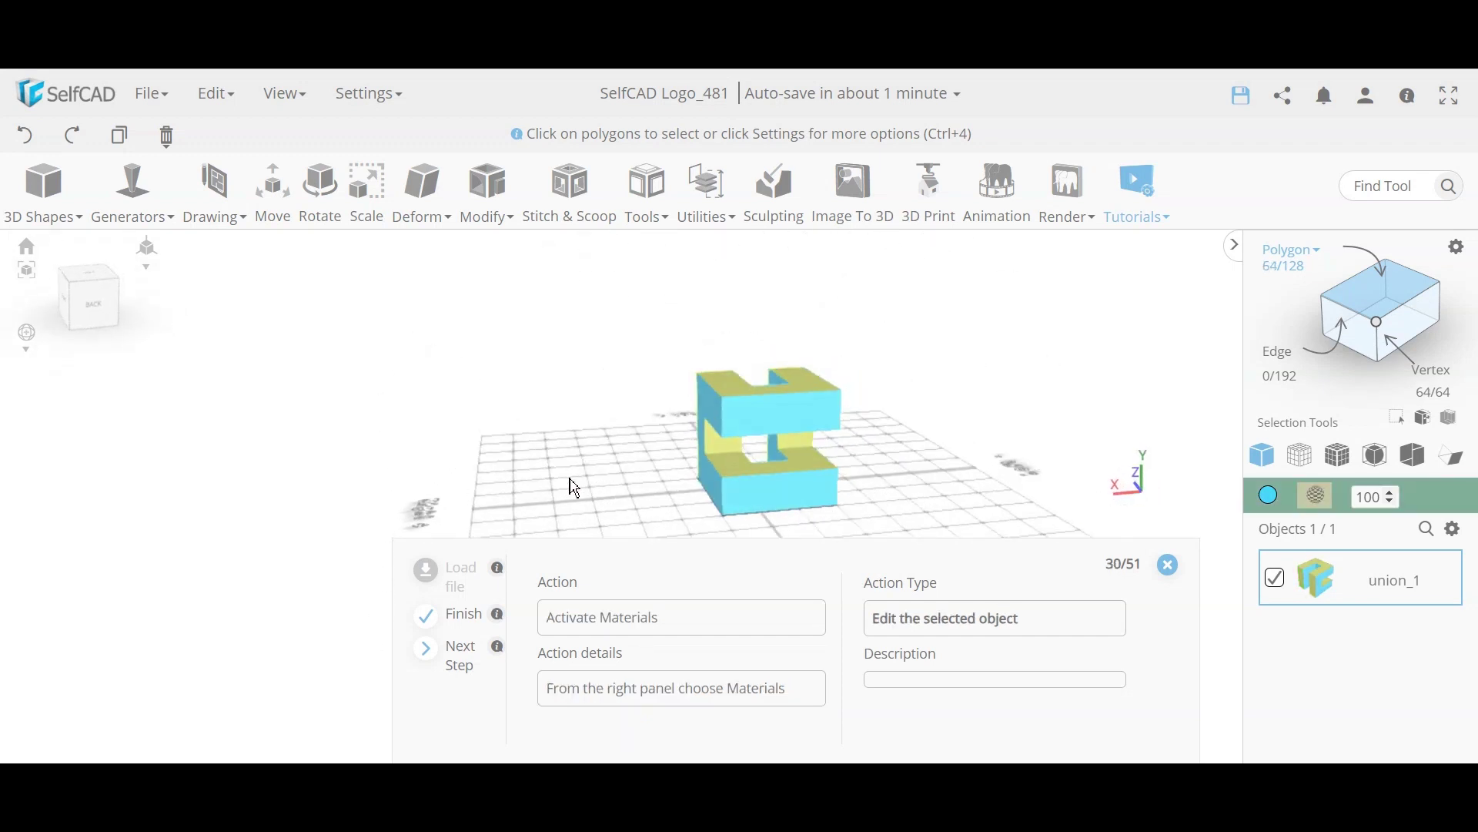
Step: Open the Materials settings for the selected faces and set them to Textures with the Custom image category
{"action": "left_click", "coordinate": [1324, 502]}
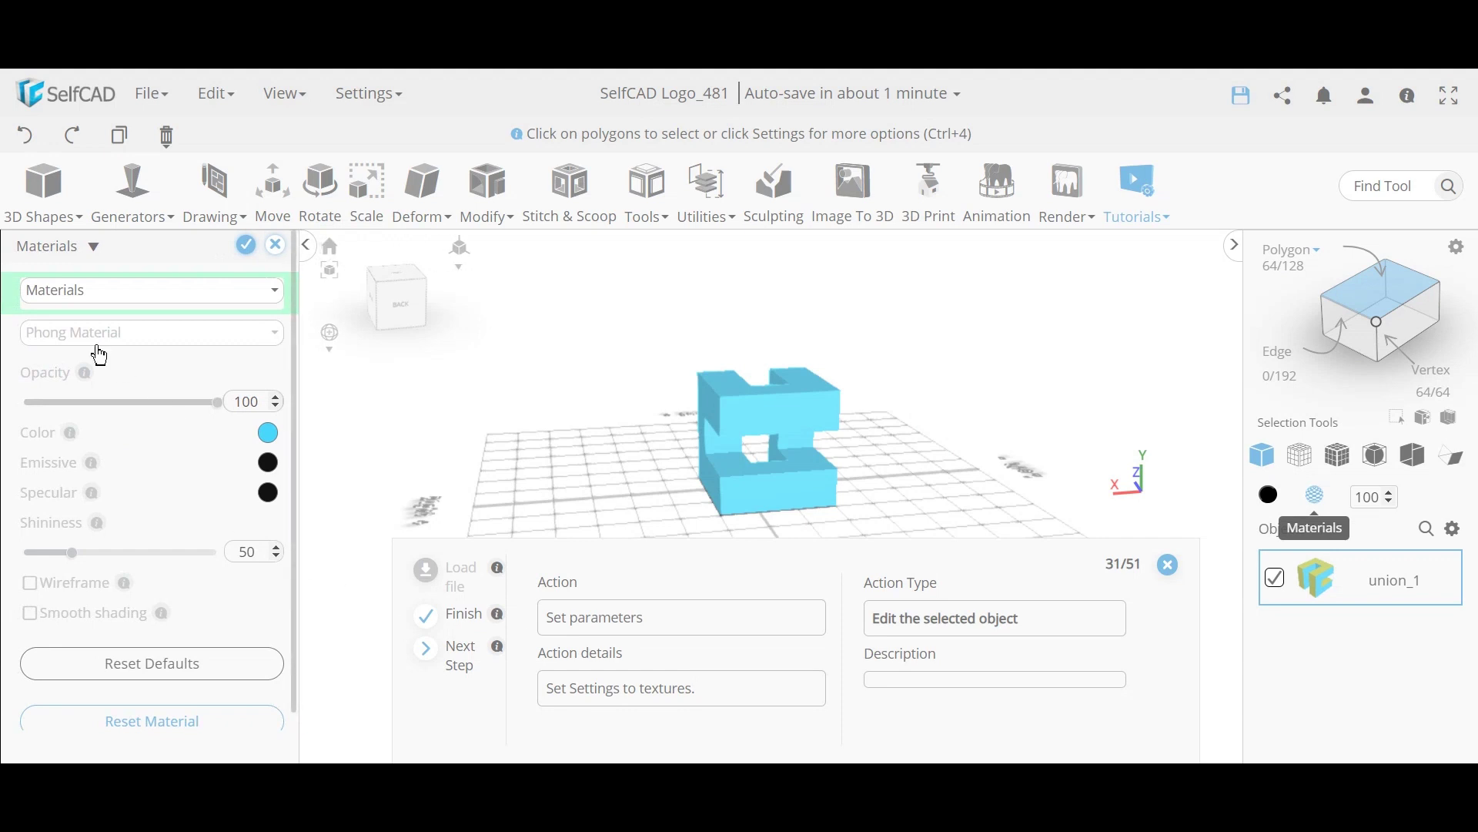
{"action": "left_click", "coordinate": [128, 295]}
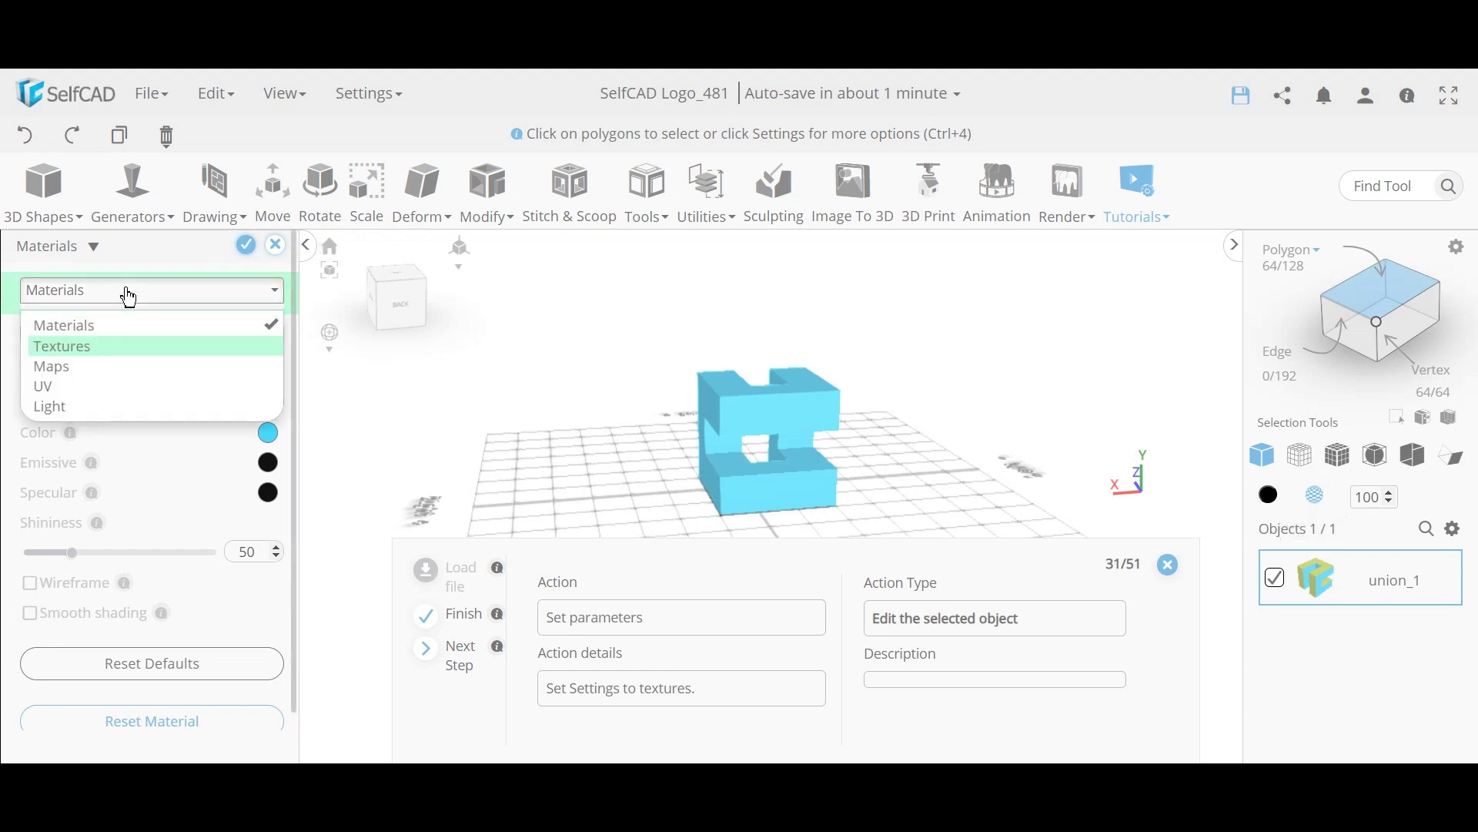
{"action": "left_click", "coordinate": [126, 292]}
{"action": "scroll", "coordinate": [227, 581], "scroll_direction": "down", "scroll_amount": 1}
{"action": "scroll", "coordinate": [224, 591], "scroll_direction": "up", "scroll_amount": 1}
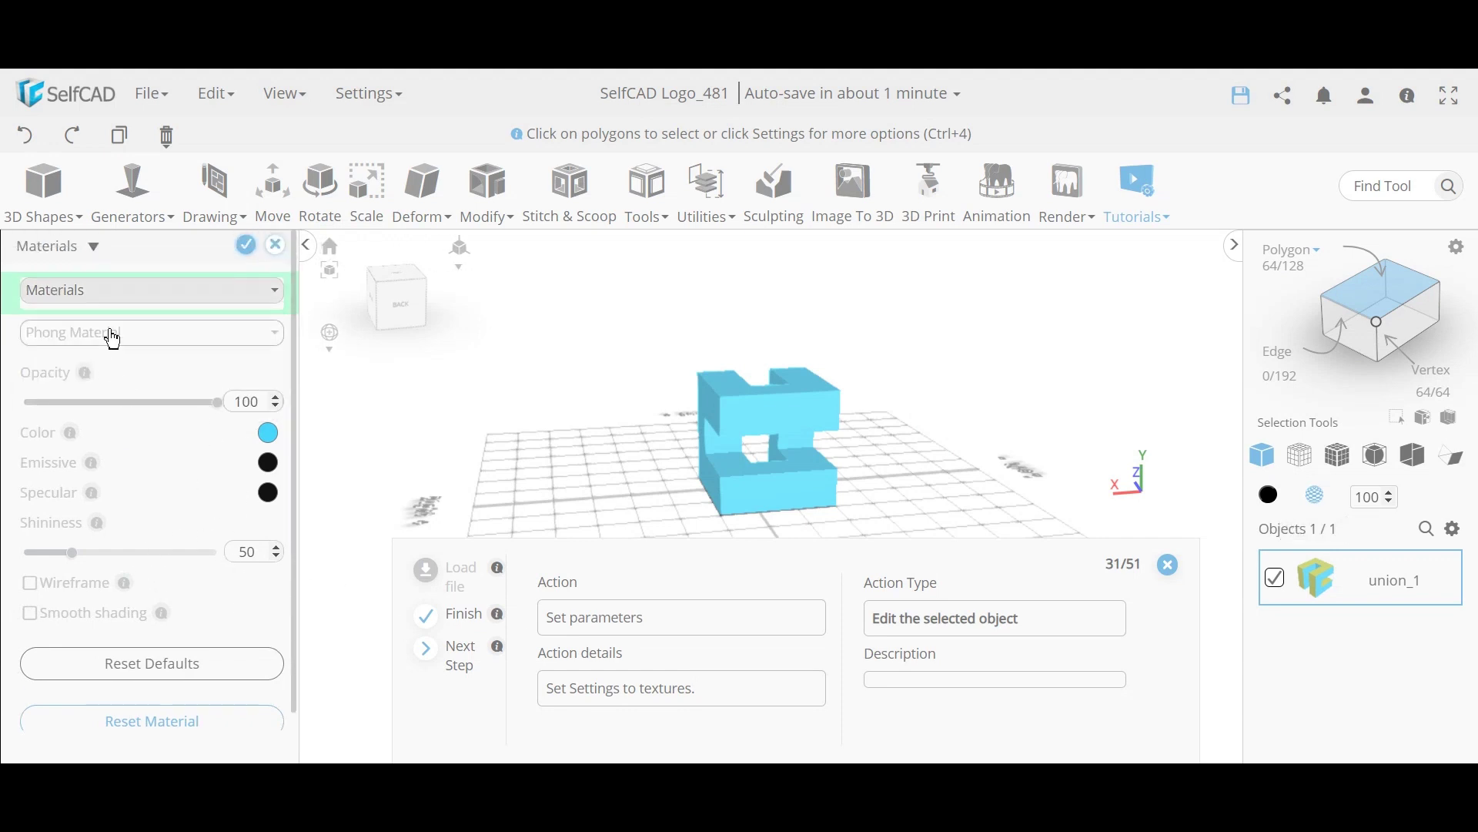
{"action": "left_click", "coordinate": [105, 295]}
{"action": "left_click", "coordinate": [66, 348]}
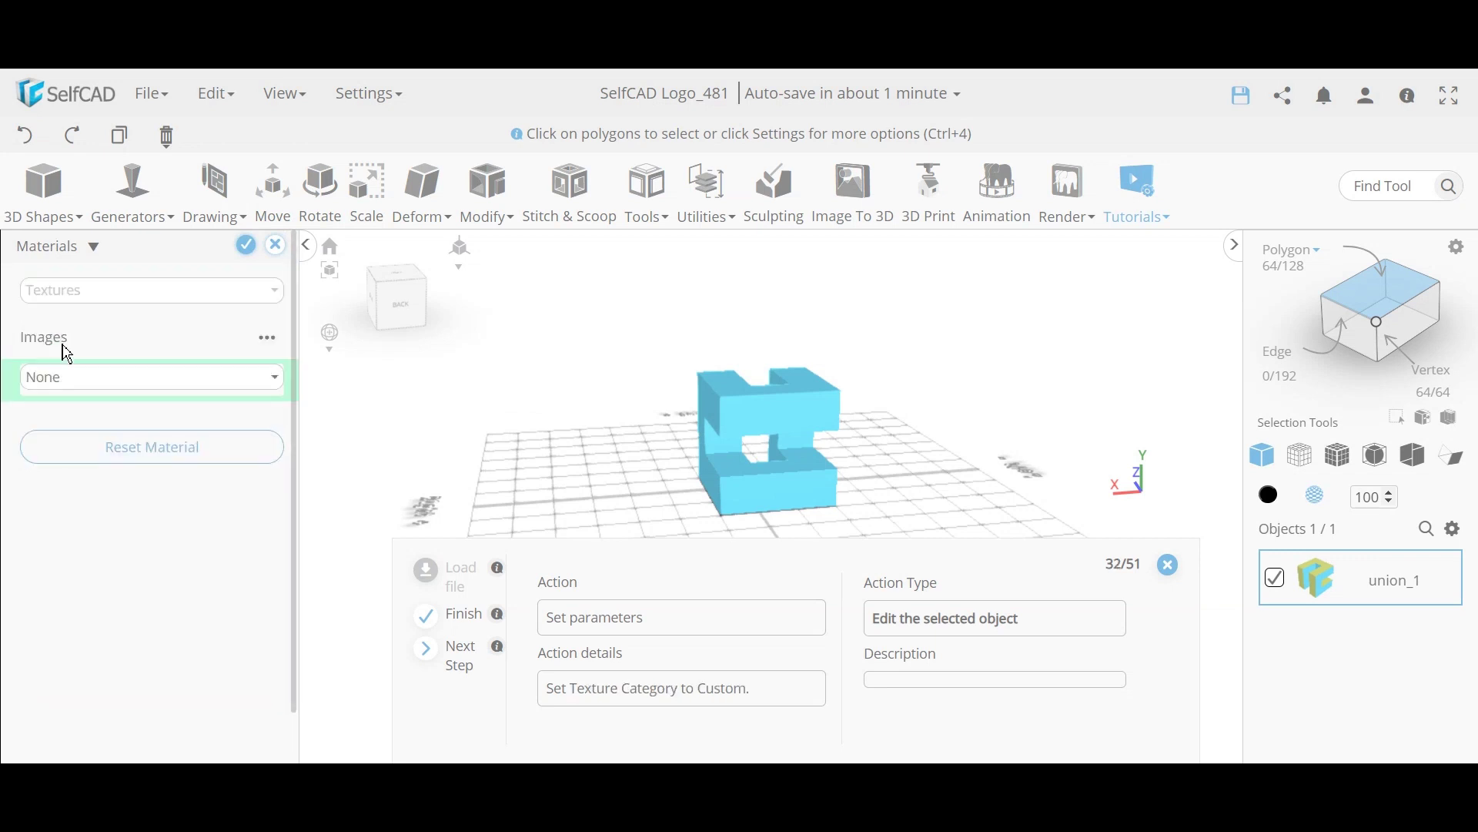
{"action": "left_click", "coordinate": [109, 379]}
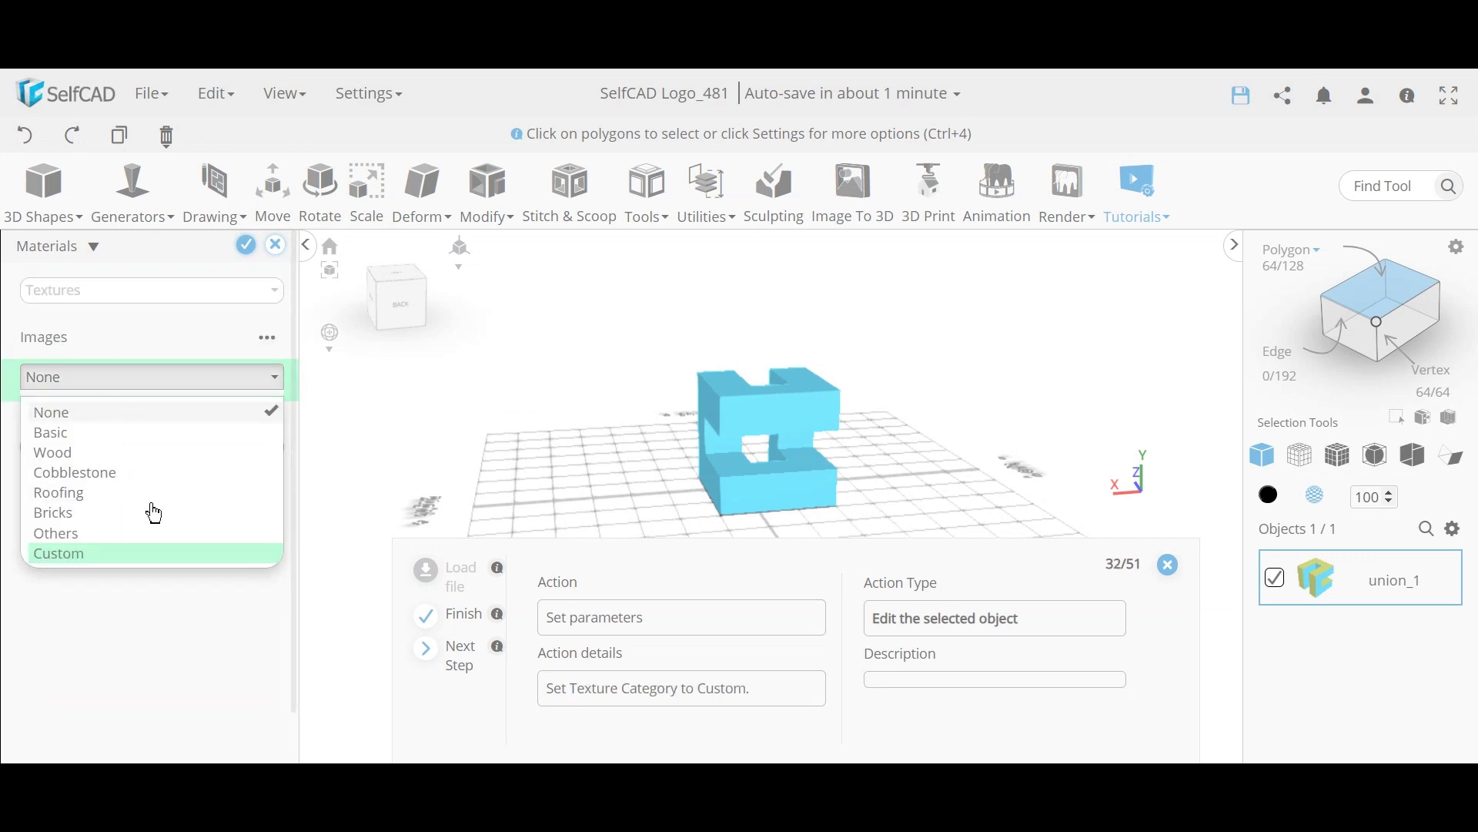
{"action": "left_click", "coordinate": [73, 558]}
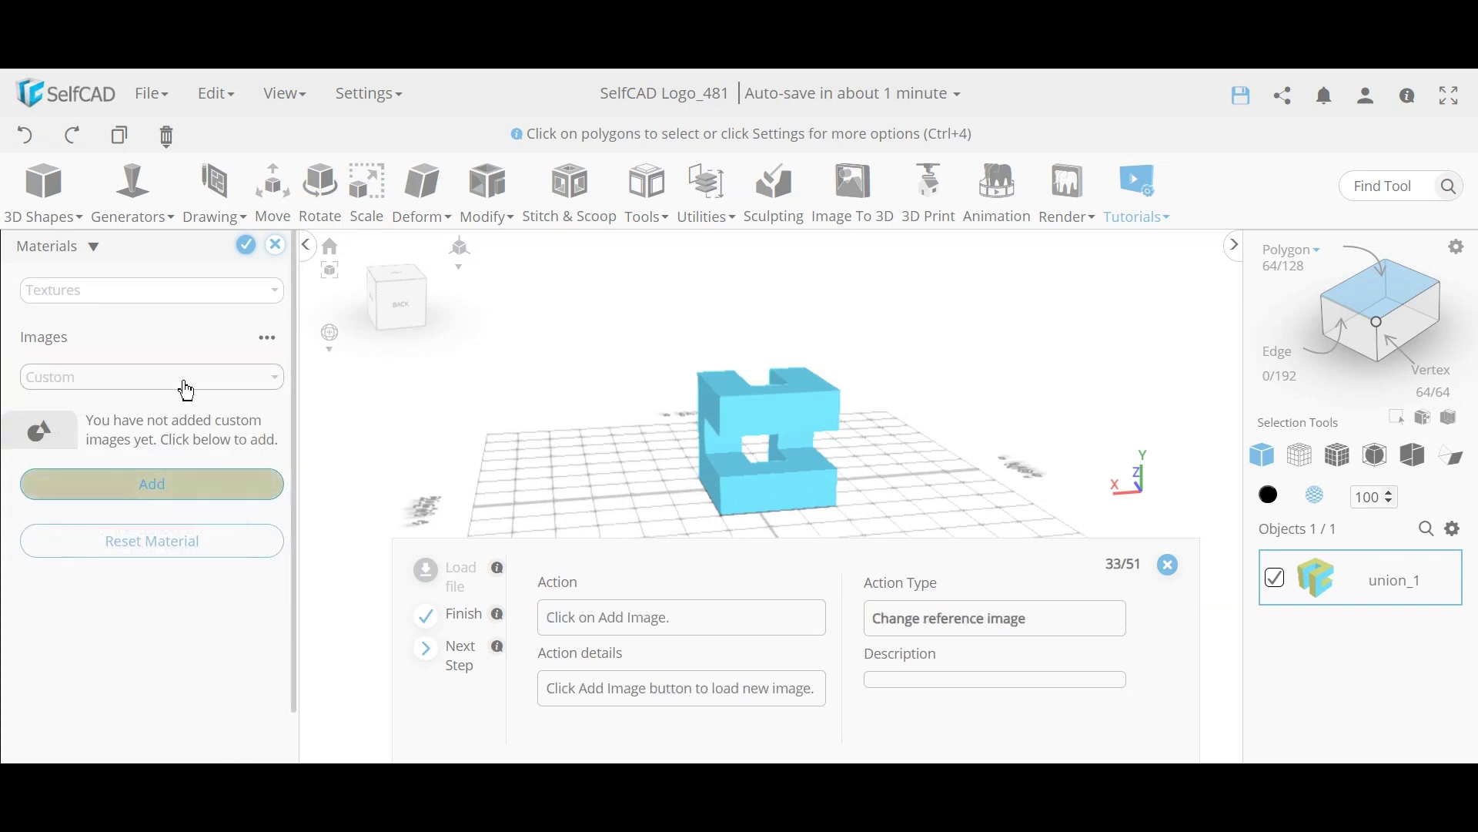
Step: Load the tutorial image Frame 3.jpg, apply it as texture to the selected faces and finalize Materials
{"action": "left_click", "coordinate": [161, 495]}
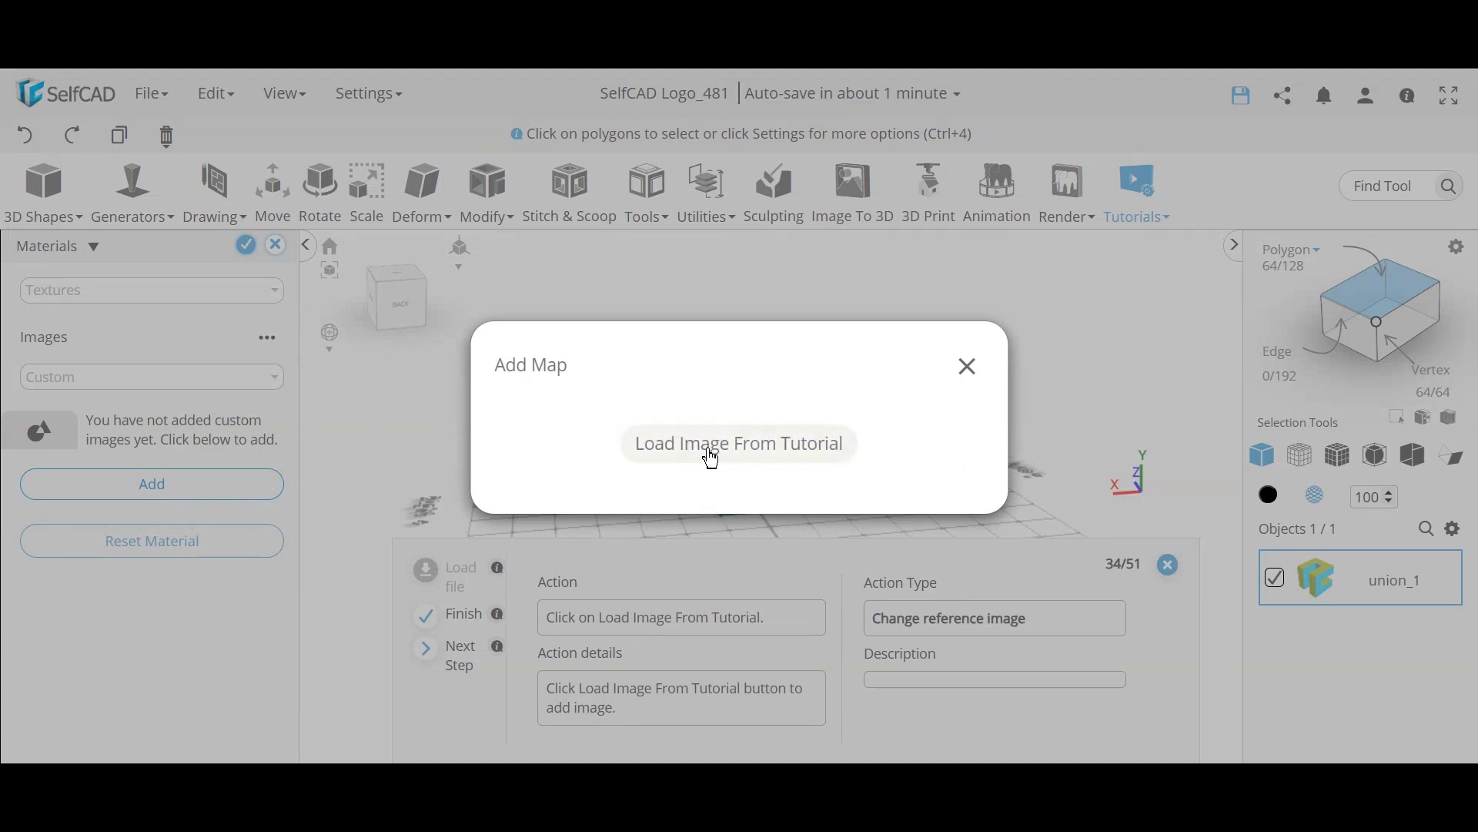
{"action": "left_click", "coordinate": [754, 467]}
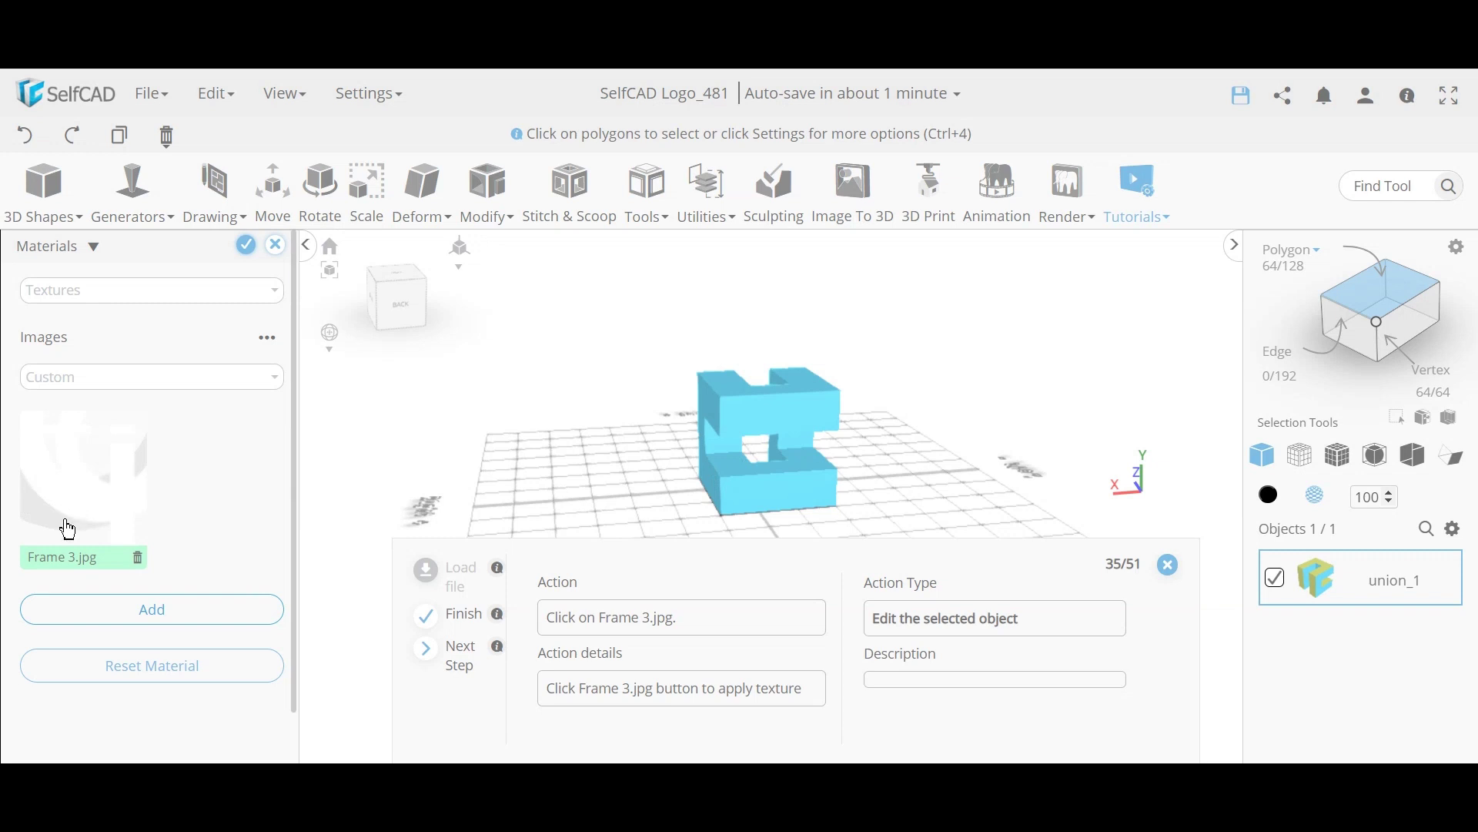
{"action": "right_click_drag", "start_coordinate": [548, 414], "coordinate": [706, 453]}
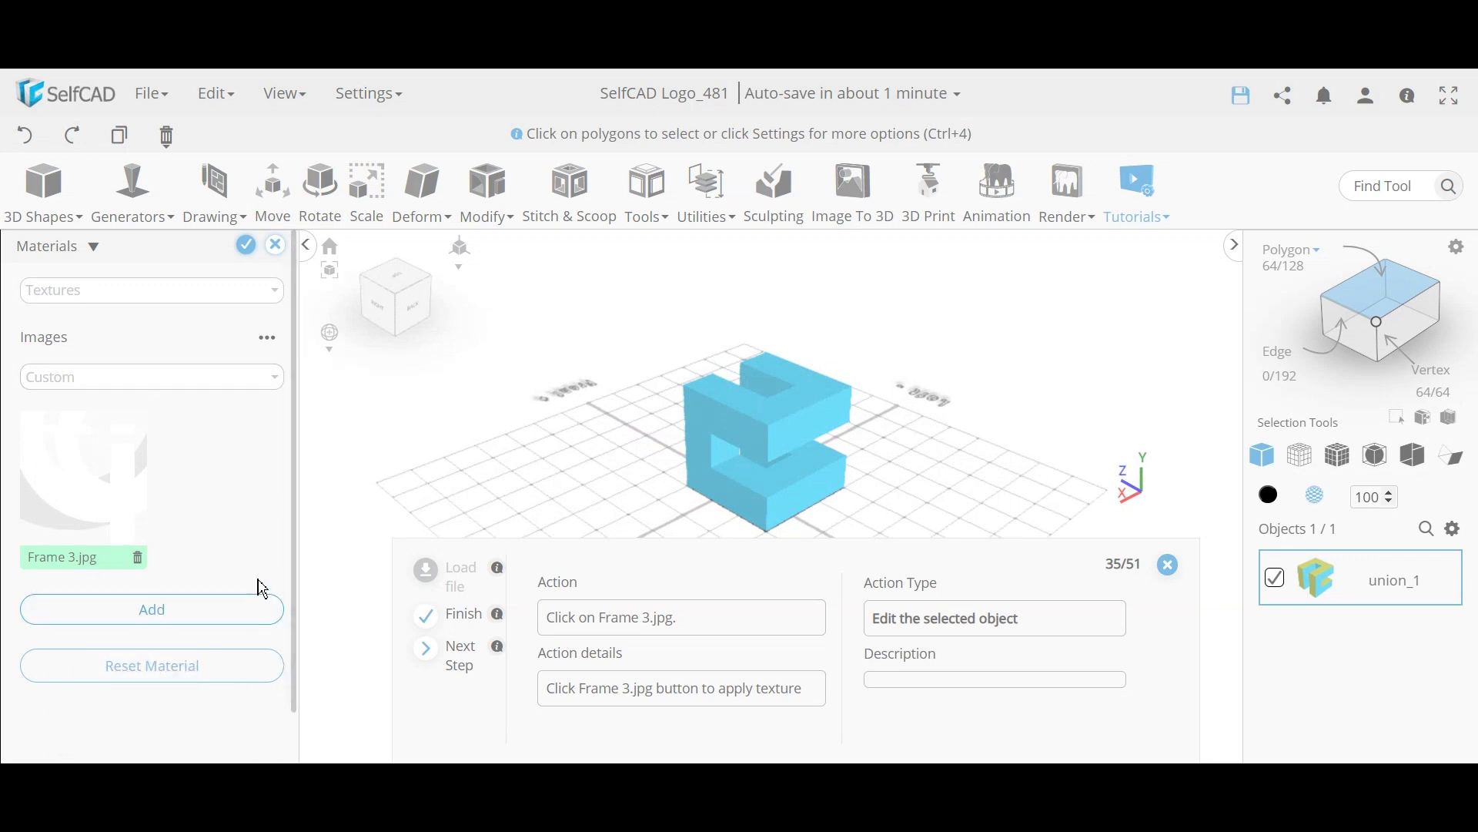
{"action": "left_click", "coordinate": [81, 493]}
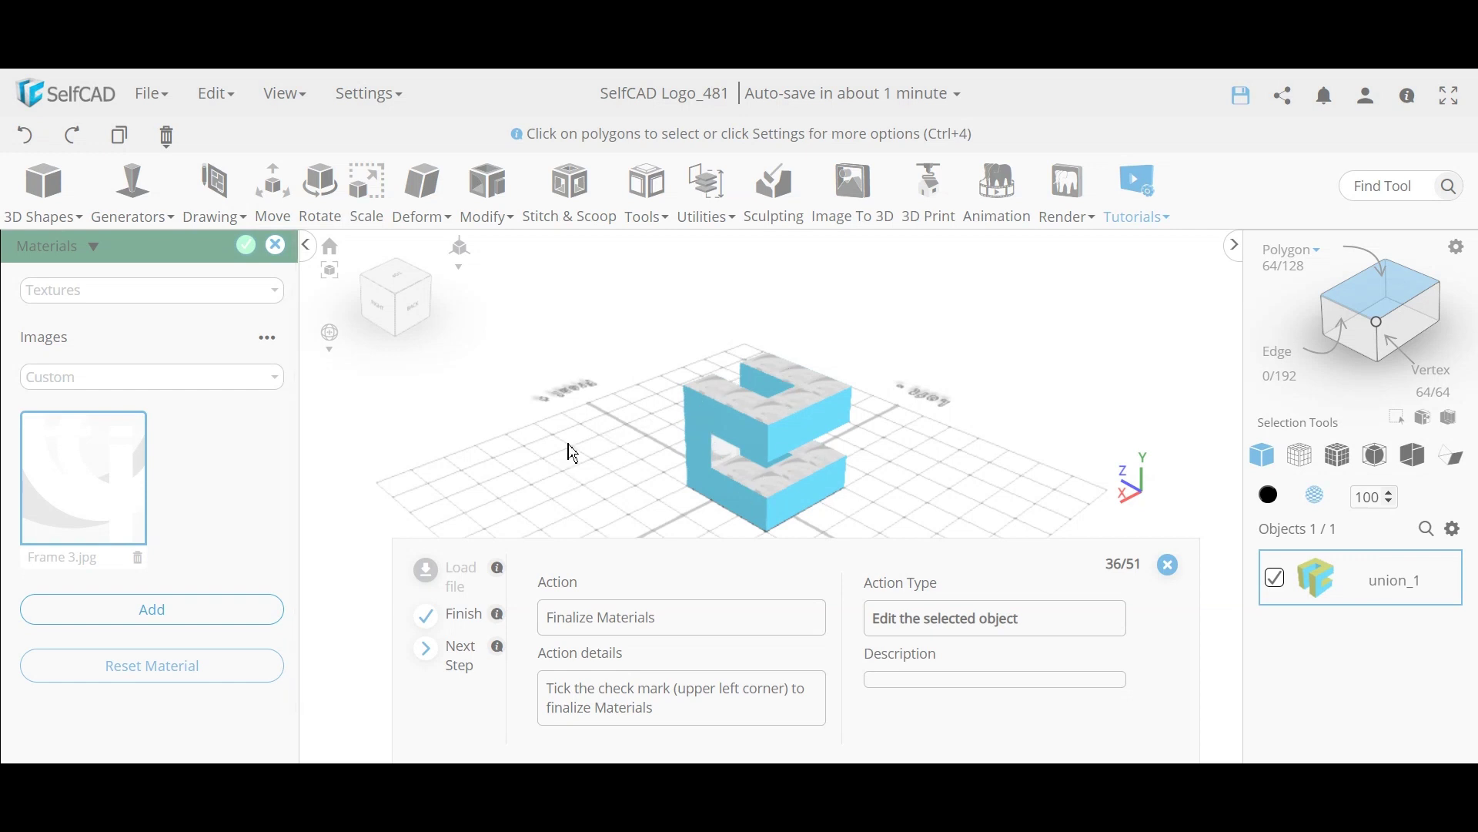
{"action": "left_click_drag", "start_coordinate": [574, 454], "coordinate": [456, 452]}
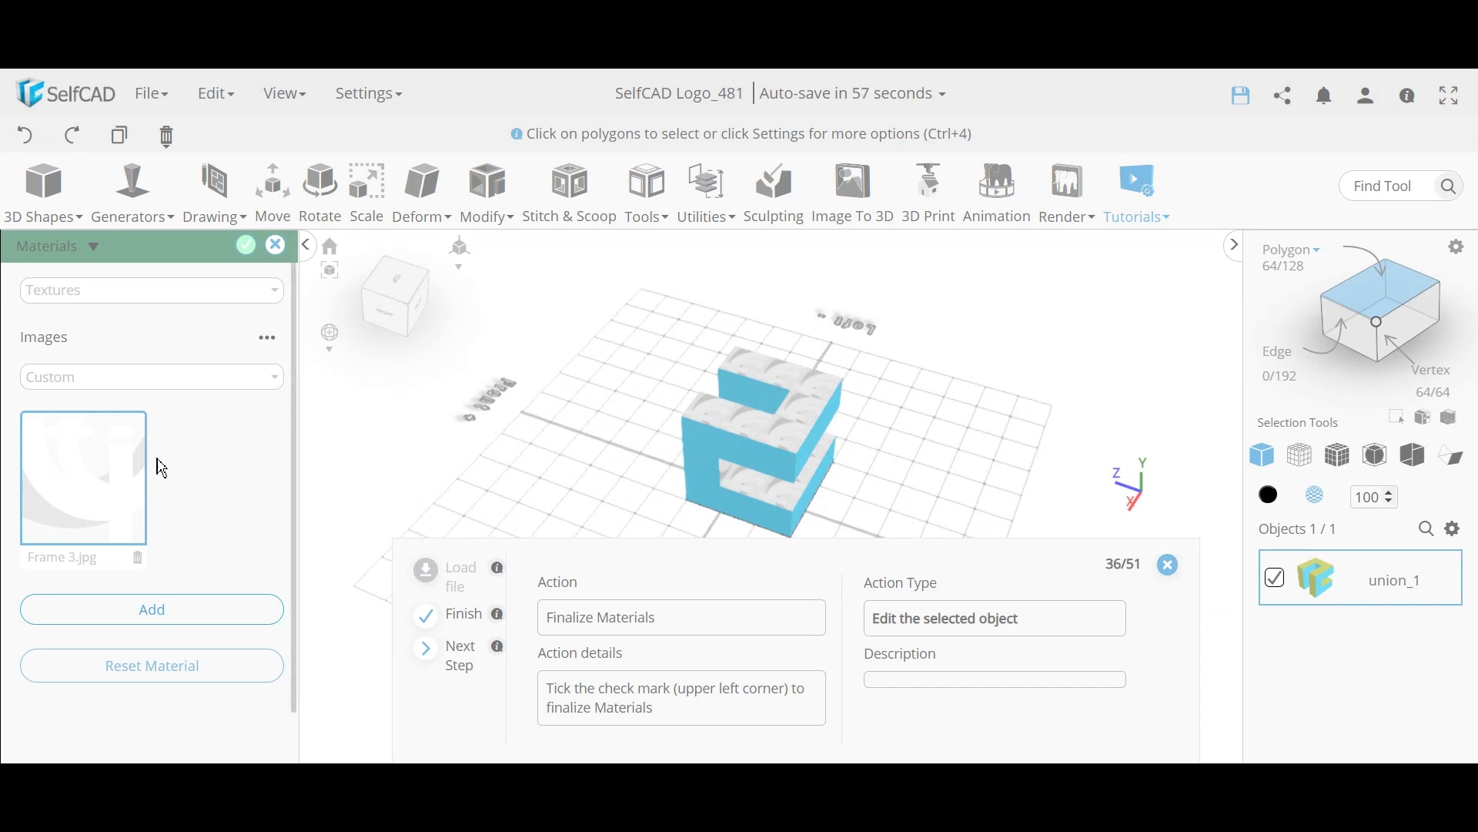
{"action": "left_click", "coordinate": [246, 246]}
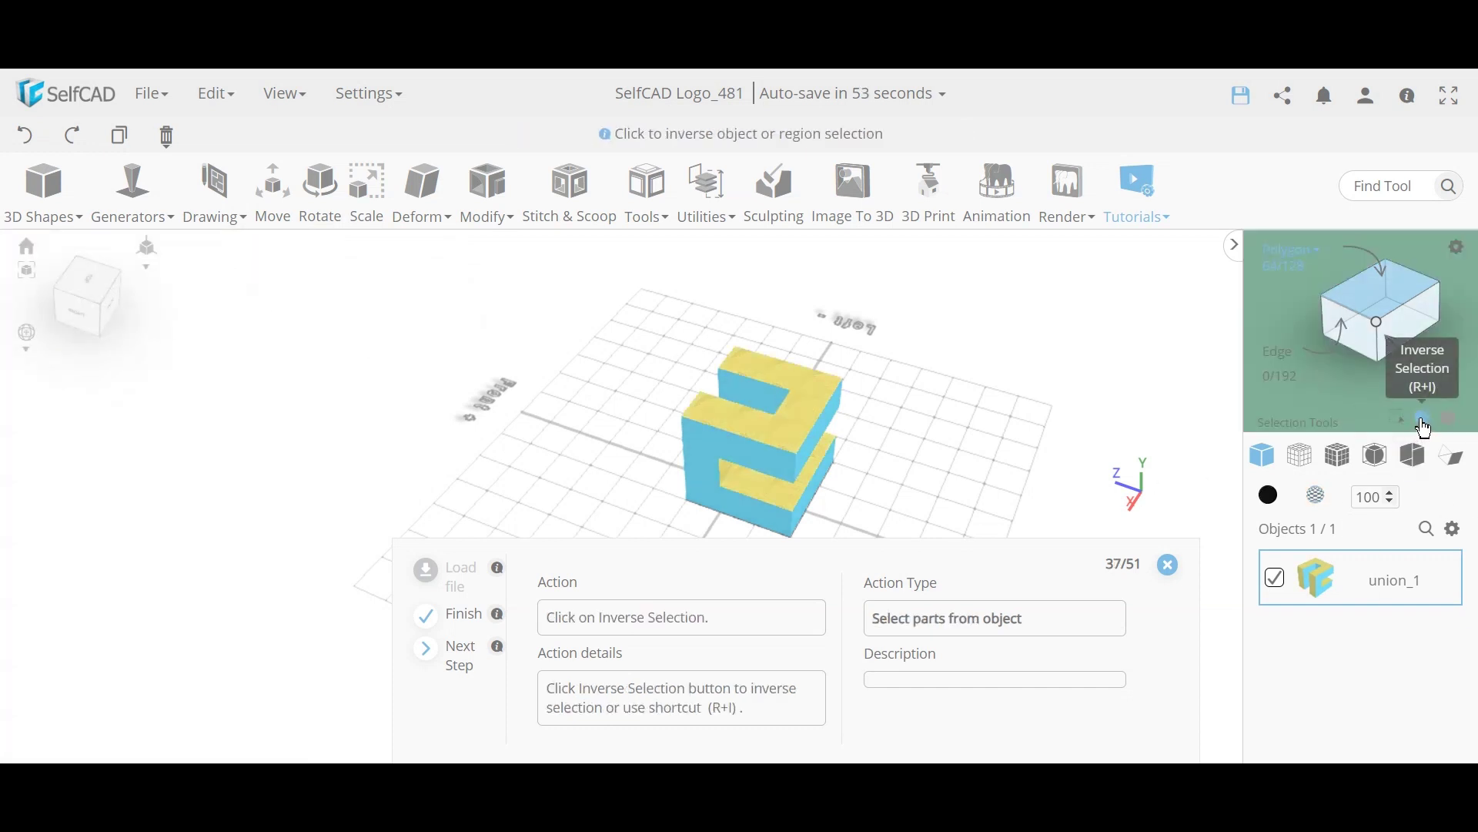
Step: Invert the polygon selection and set the material of the remaining faces to Textures with the Custom category
{"action": "left_click", "coordinate": [1424, 421]}
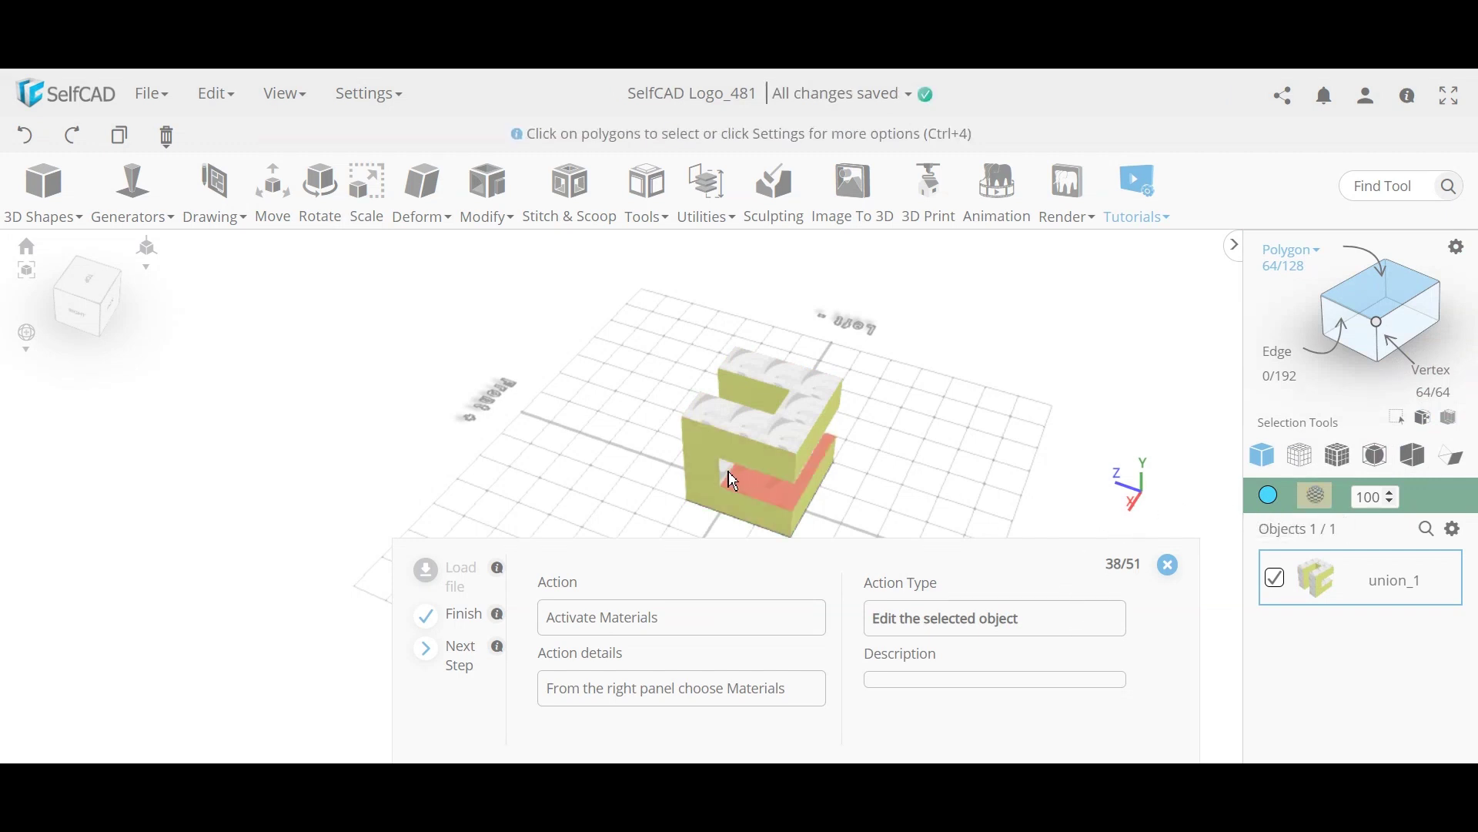
{"action": "left_click", "coordinate": [1294, 507]}
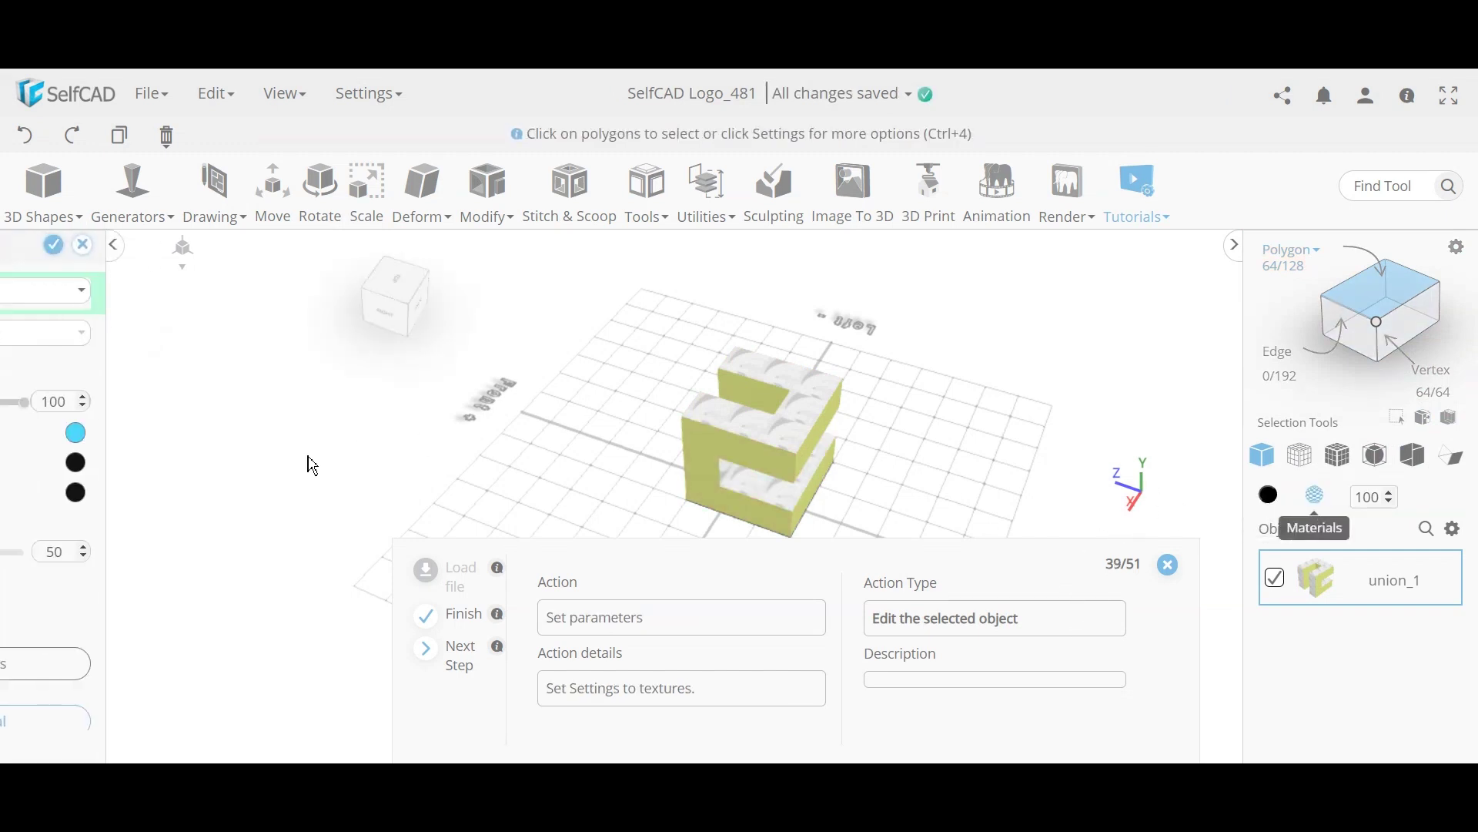
{"action": "left_click", "coordinate": [119, 305]}
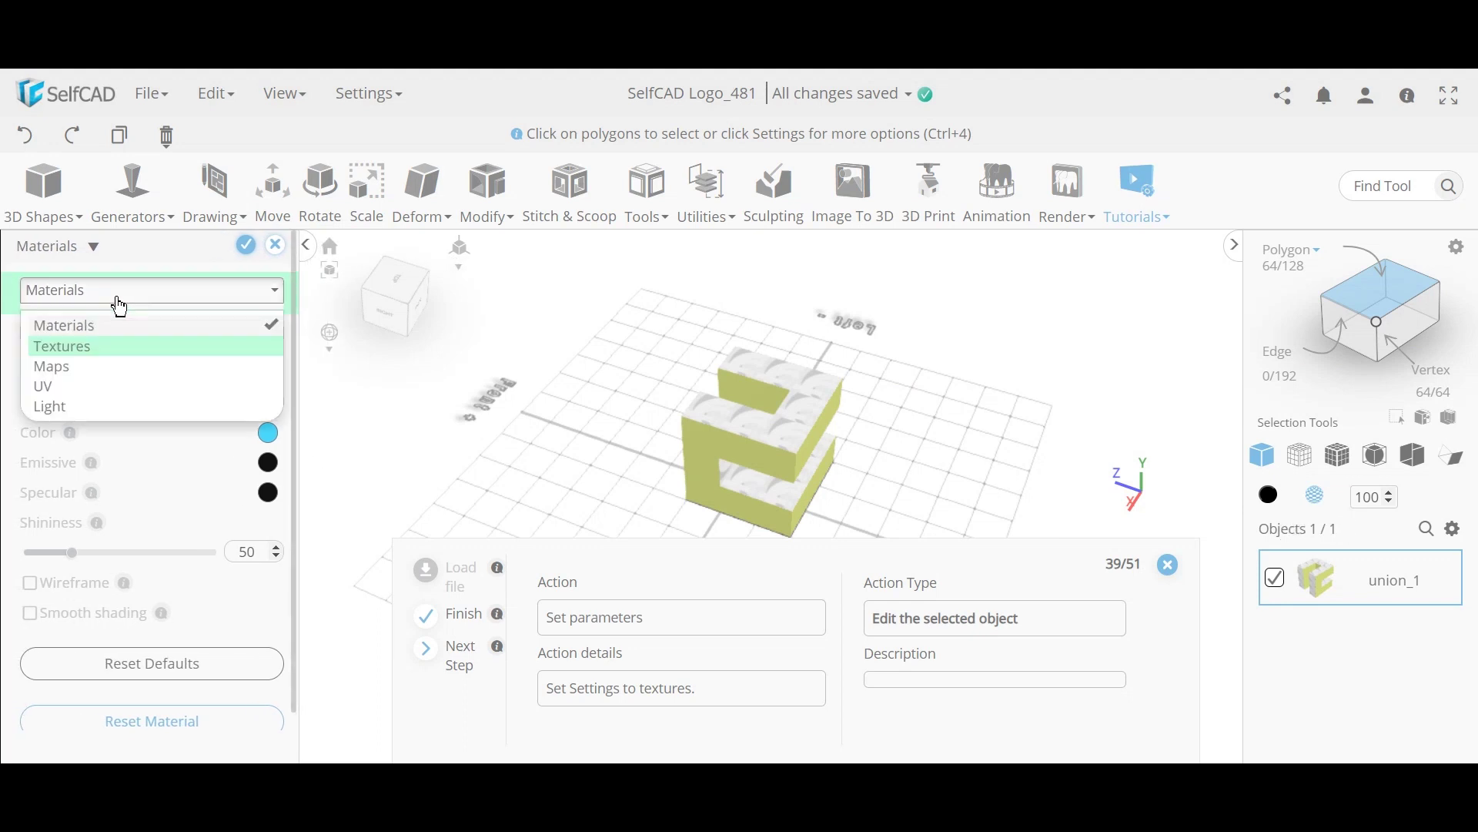
{"action": "left_click", "coordinate": [94, 348]}
{"action": "left_click", "coordinate": [131, 394]}
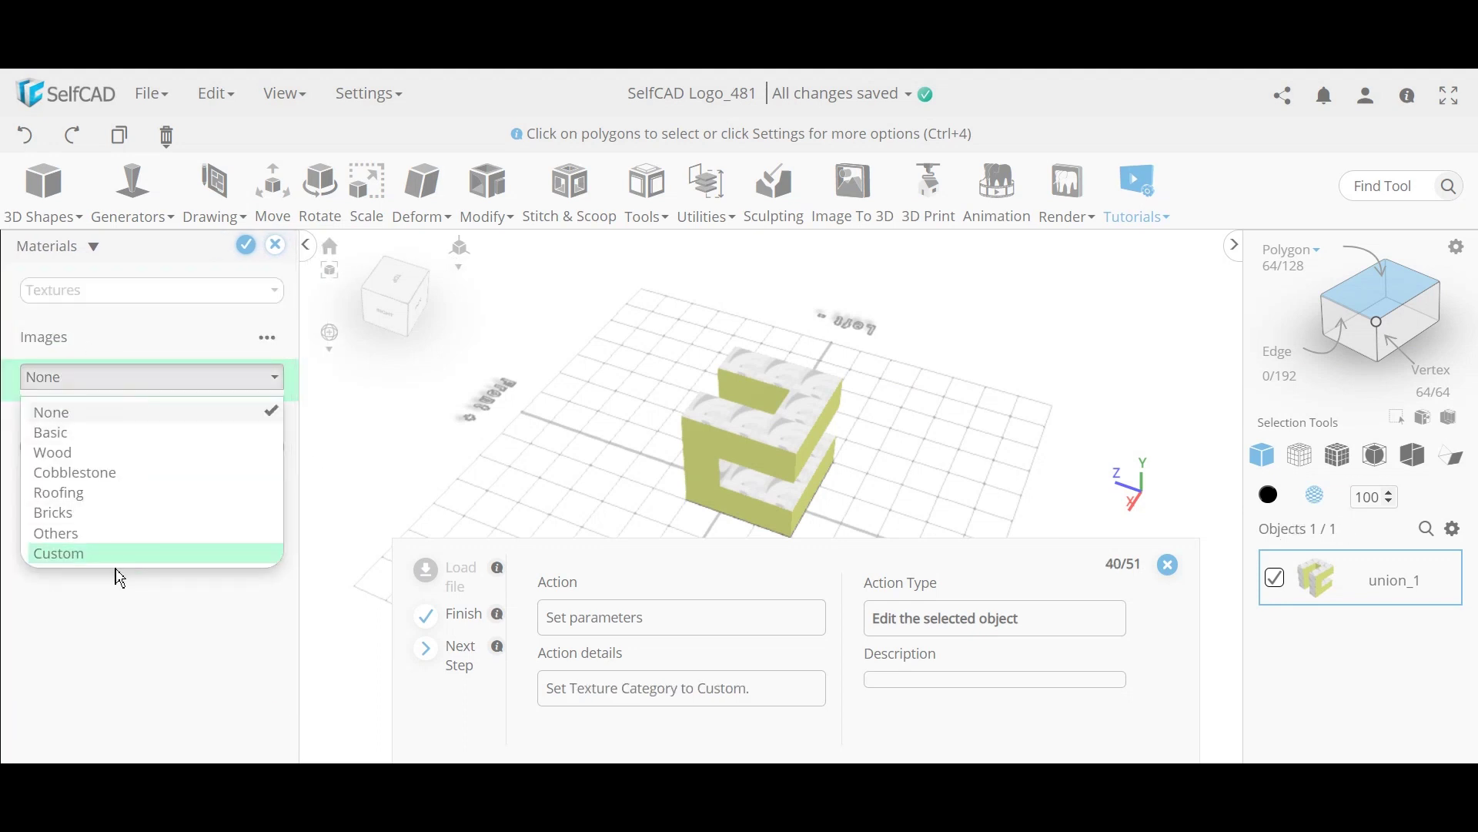
{"action": "left_click", "coordinate": [108, 554]}
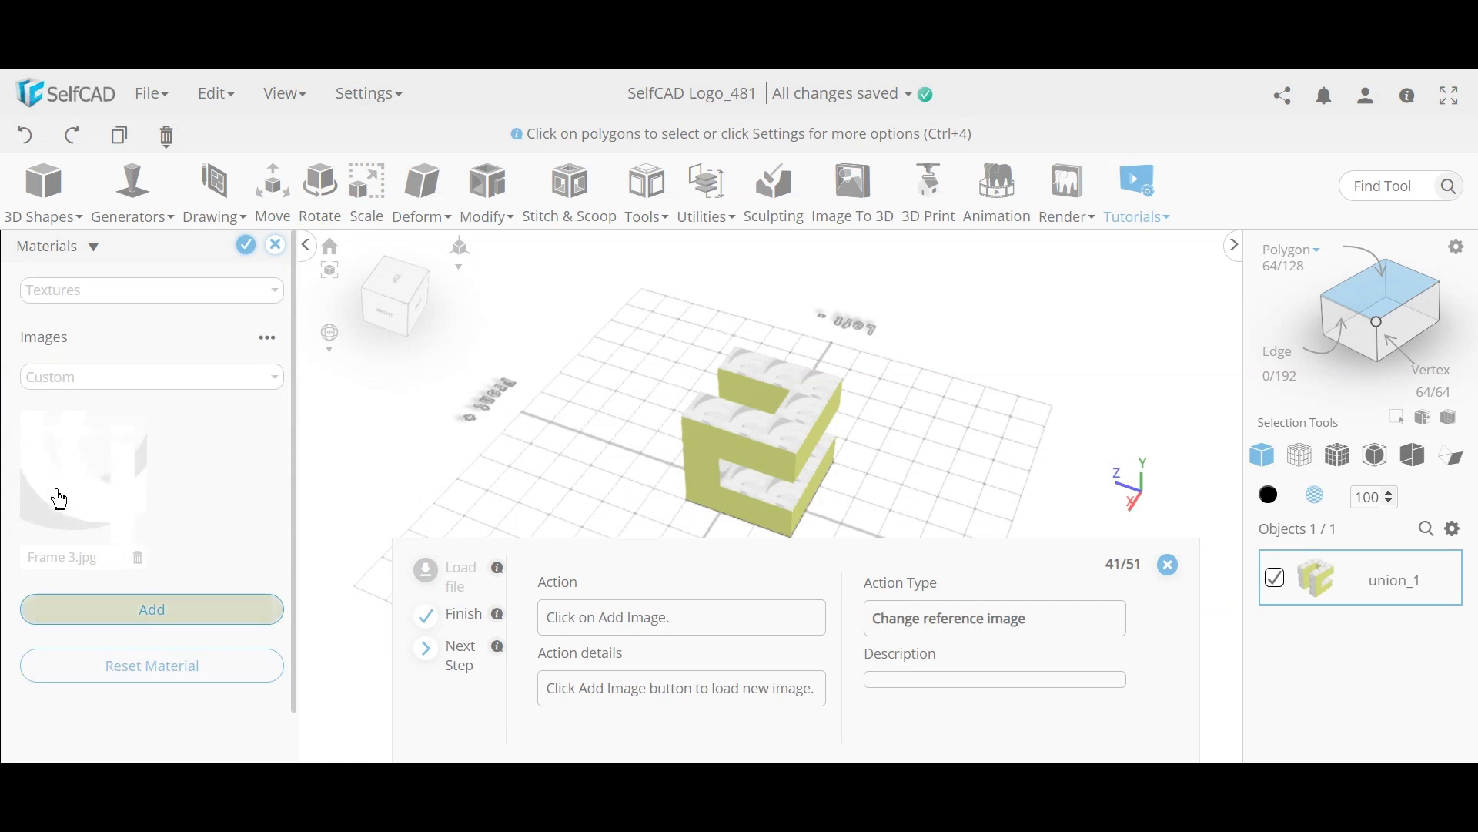
Step: Load the blue tutorial image Frame 2.jpg, apply it as texture to the selected side faces and finalize Materials
{"action": "left_click", "coordinate": [170, 620]}
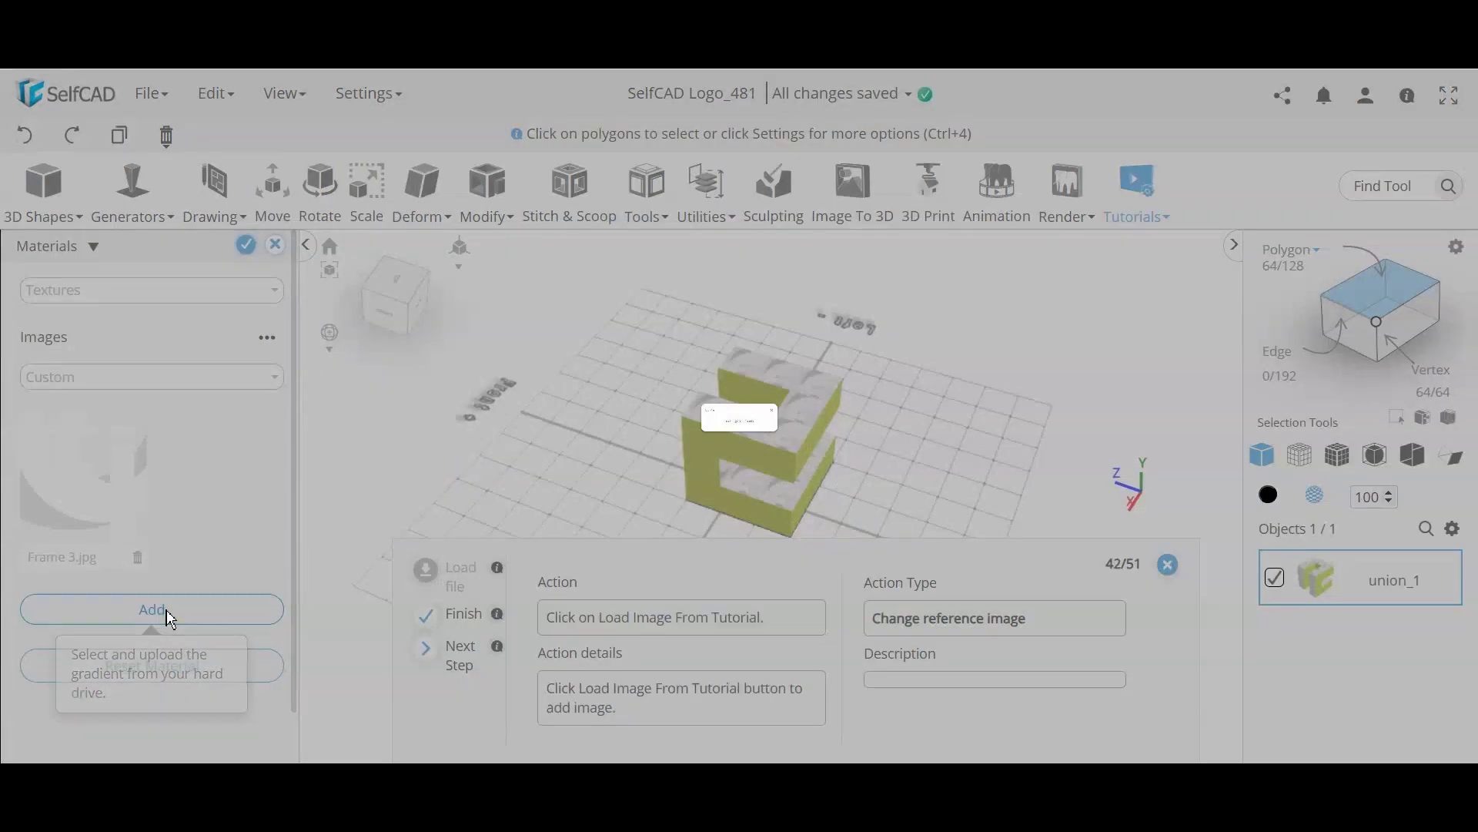
{"action": "left_click", "coordinate": [732, 453]}
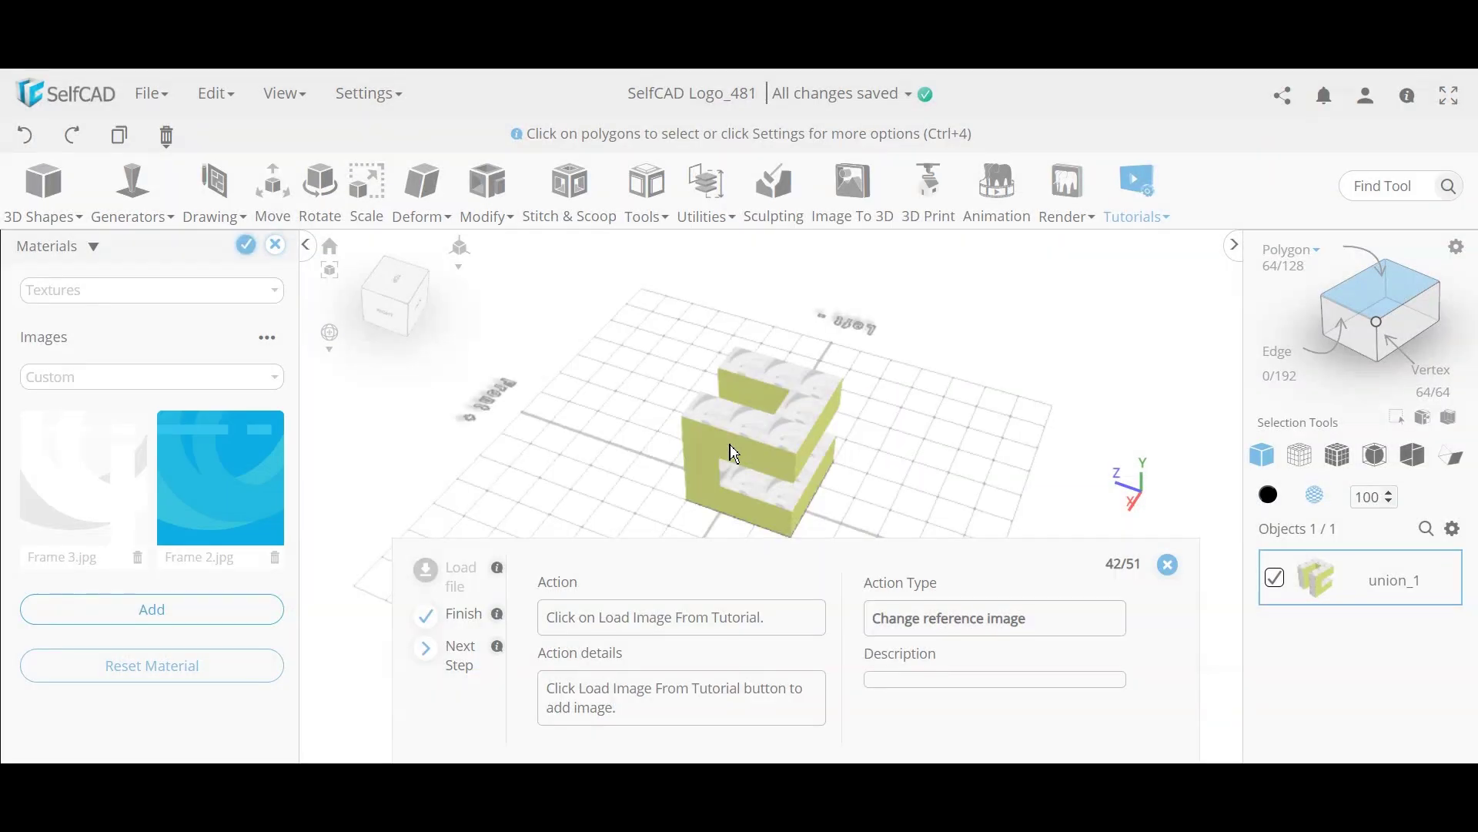
{"action": "left_click", "coordinate": [238, 479]}
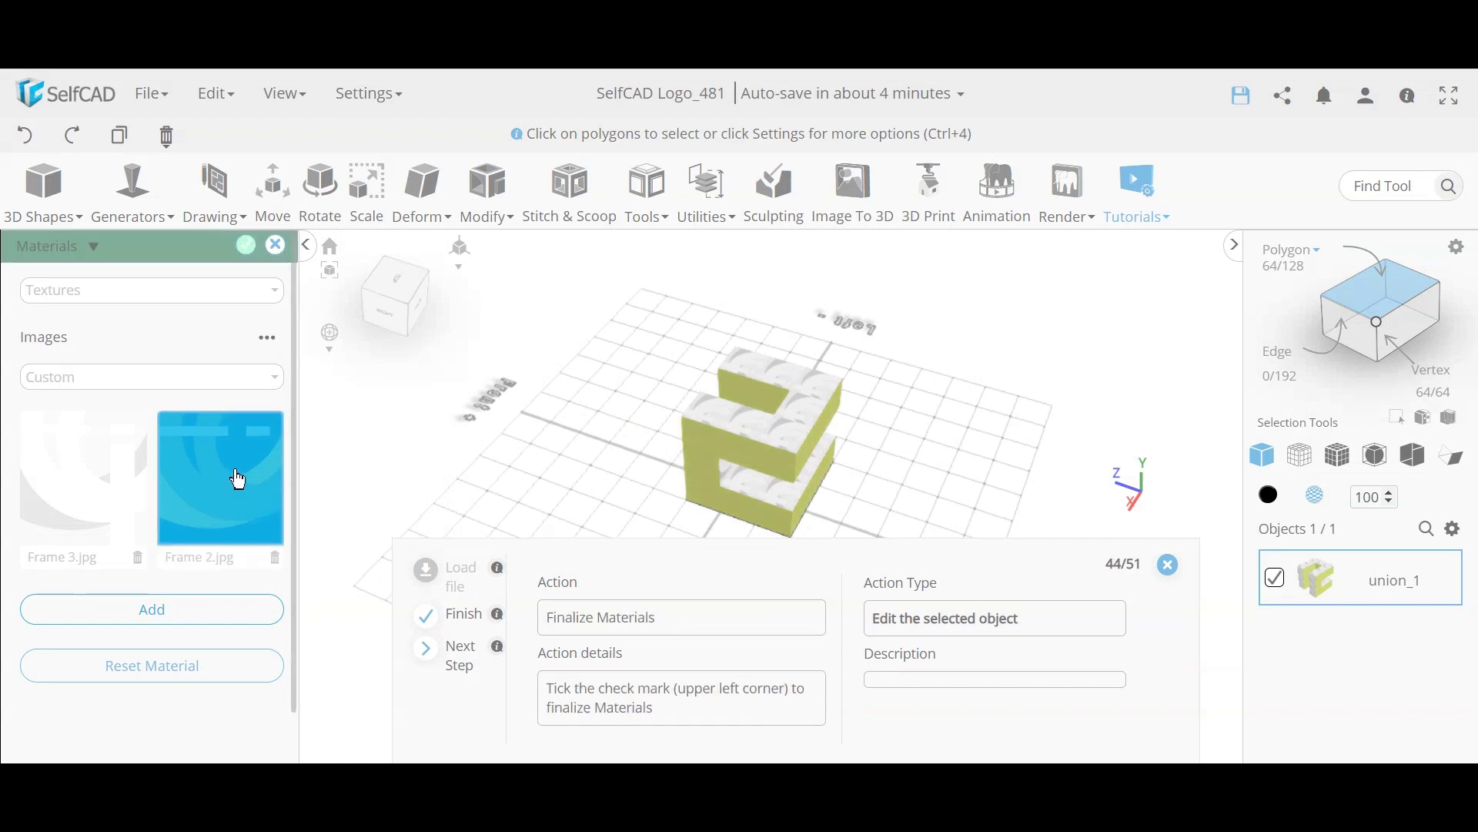
{"action": "left_click", "coordinate": [245, 247]}
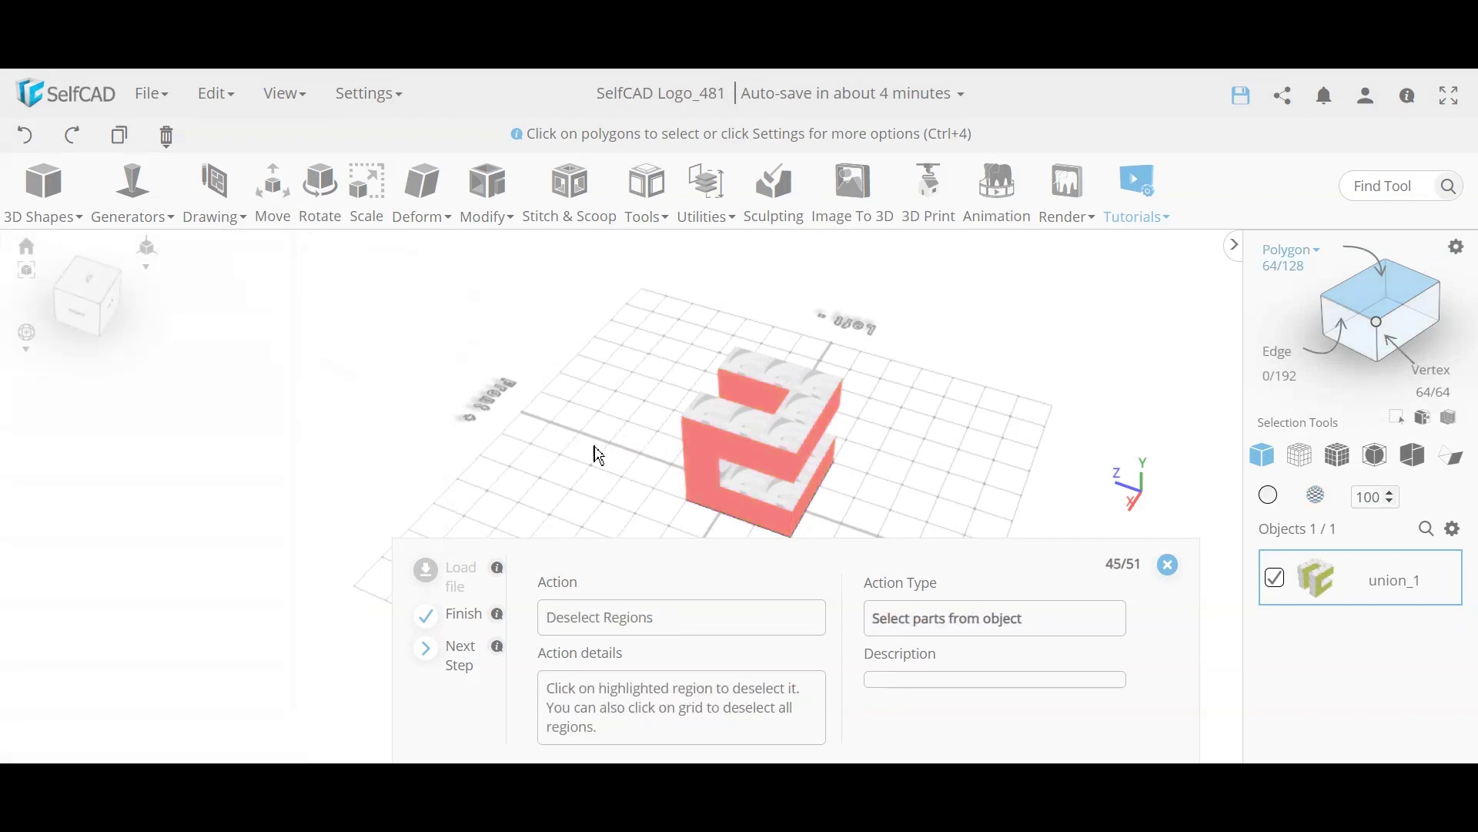
Step: Deselect all selected regions of the textured object
{"action": "left_click_drag", "start_coordinate": [578, 477], "coordinate": [613, 459]}
{"action": "left_click", "coordinate": [629, 444]}
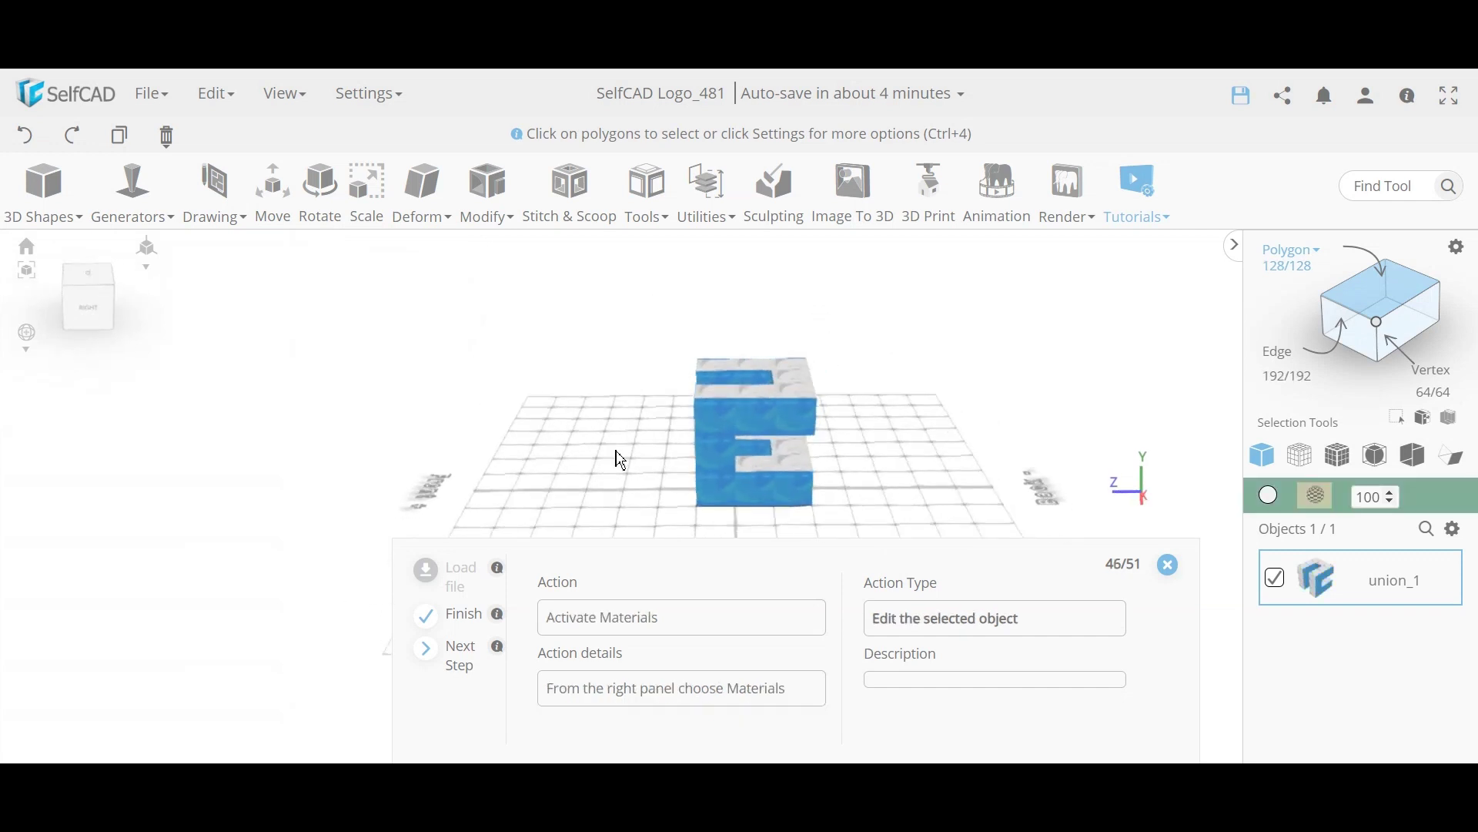
{"action": "scroll", "coordinate": [815, 423], "scroll_direction": "up", "scroll_amount": 2}
{"action": "left_click_drag", "start_coordinate": [958, 423], "coordinate": [932, 439]}
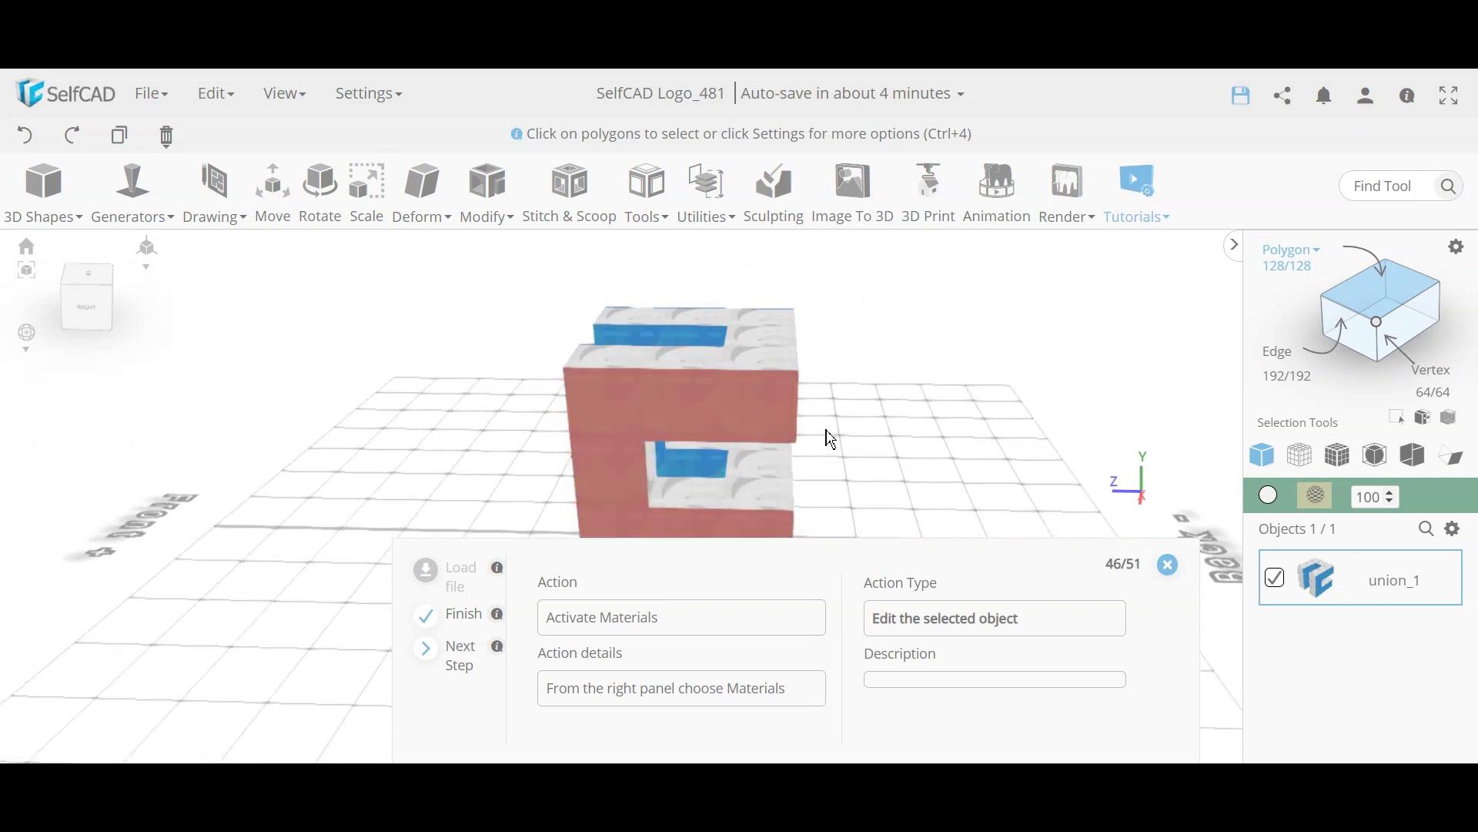
Step: Activate Materials for the logo and set the UV mapping of Material_0 to Box UV
{"action": "left_click", "coordinate": [1315, 495]}
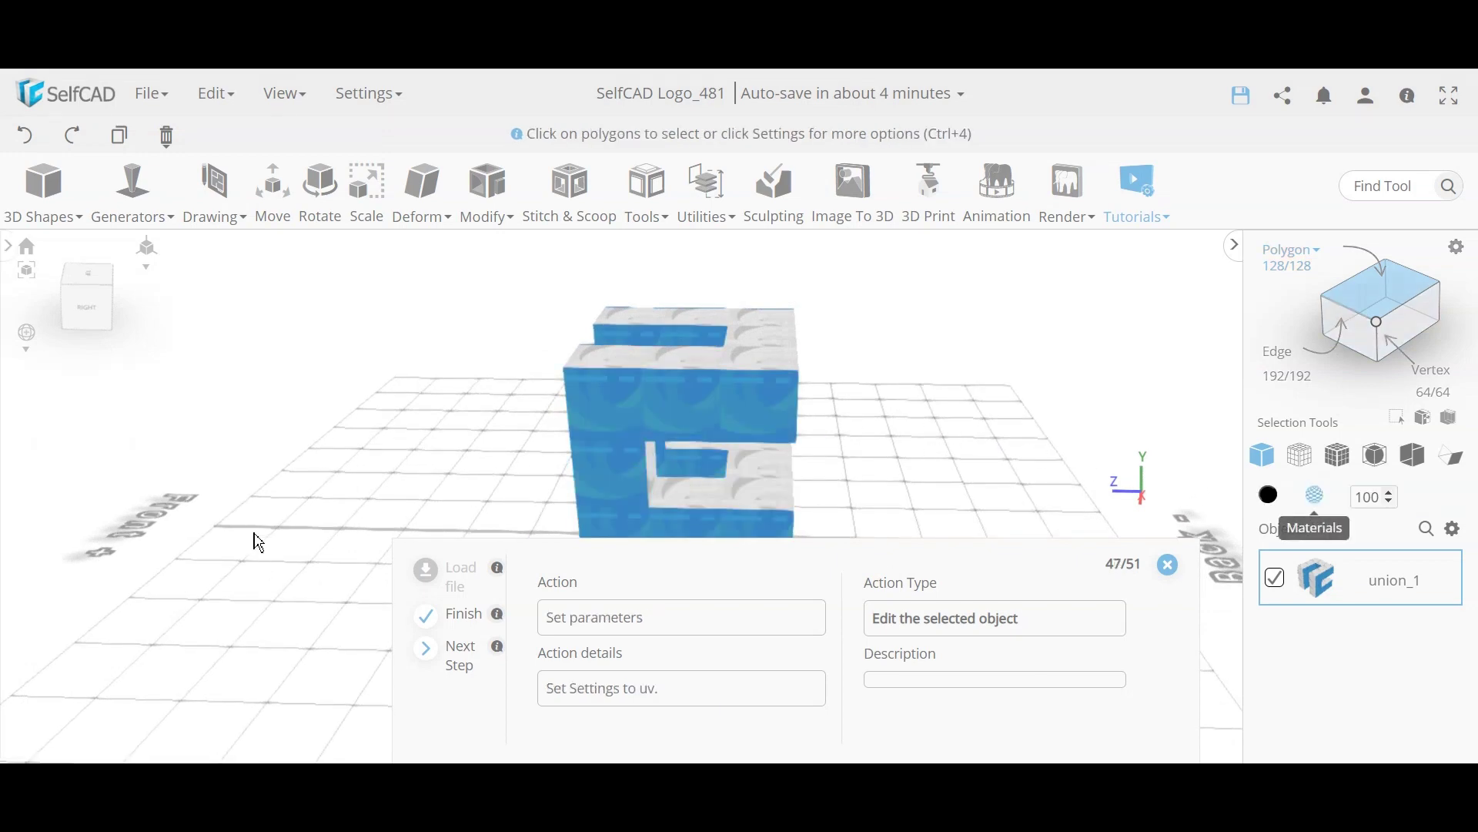
{"action": "left_click", "coordinate": [109, 340]}
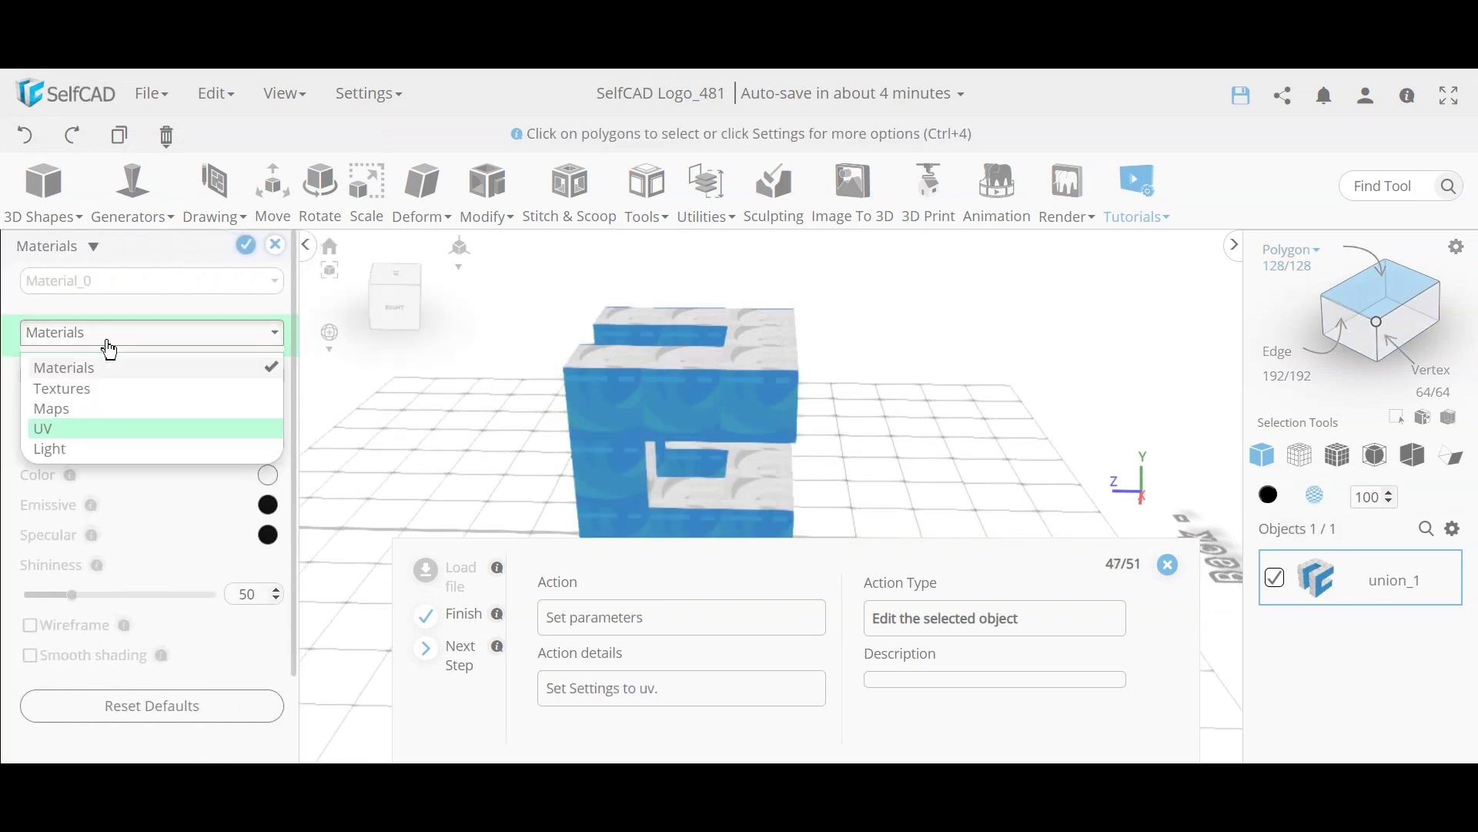
{"action": "left_click", "coordinate": [72, 436]}
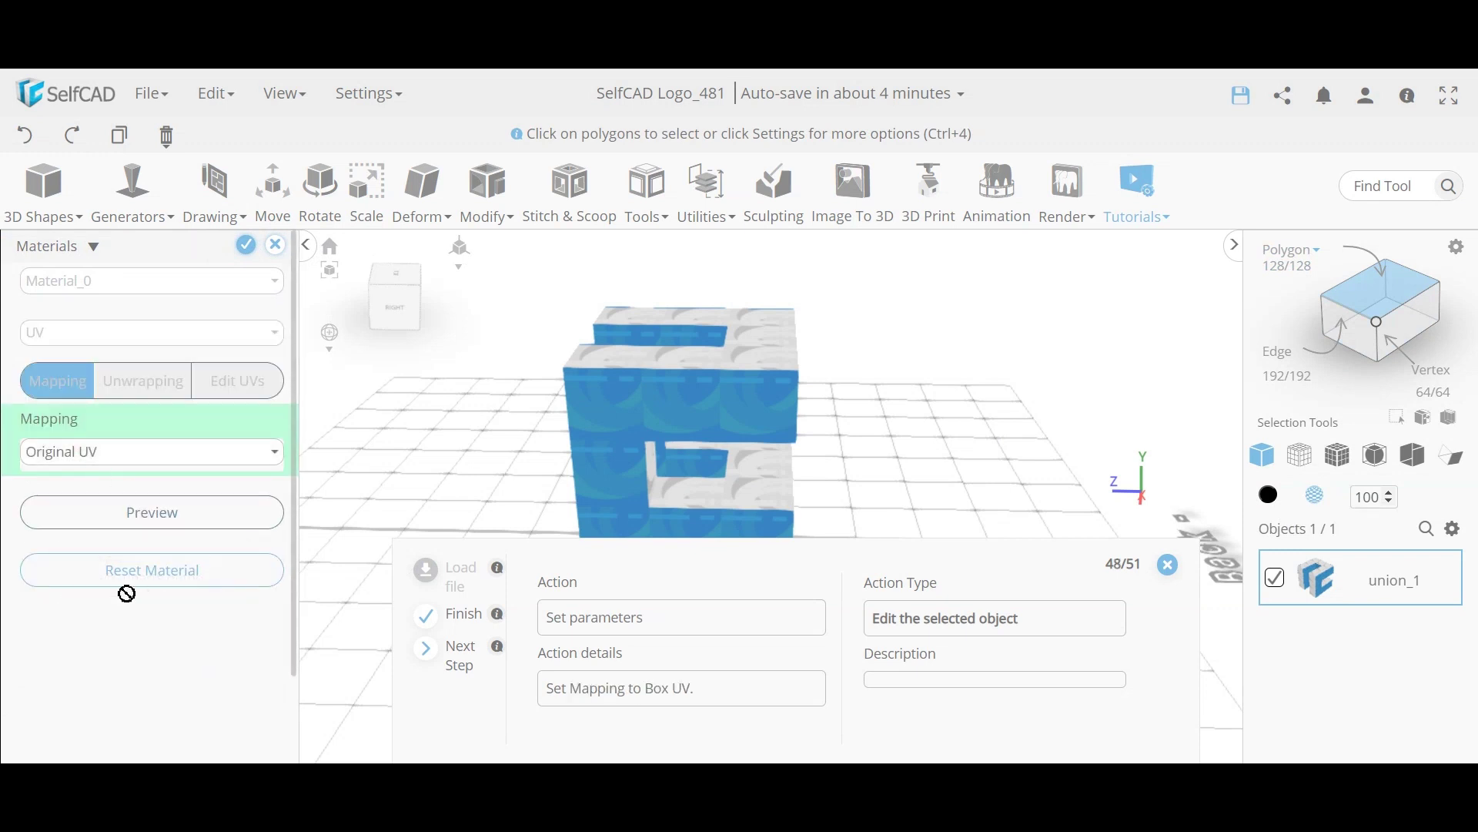
{"action": "right_click_drag", "start_coordinate": [409, 448], "coordinate": [607, 410]}
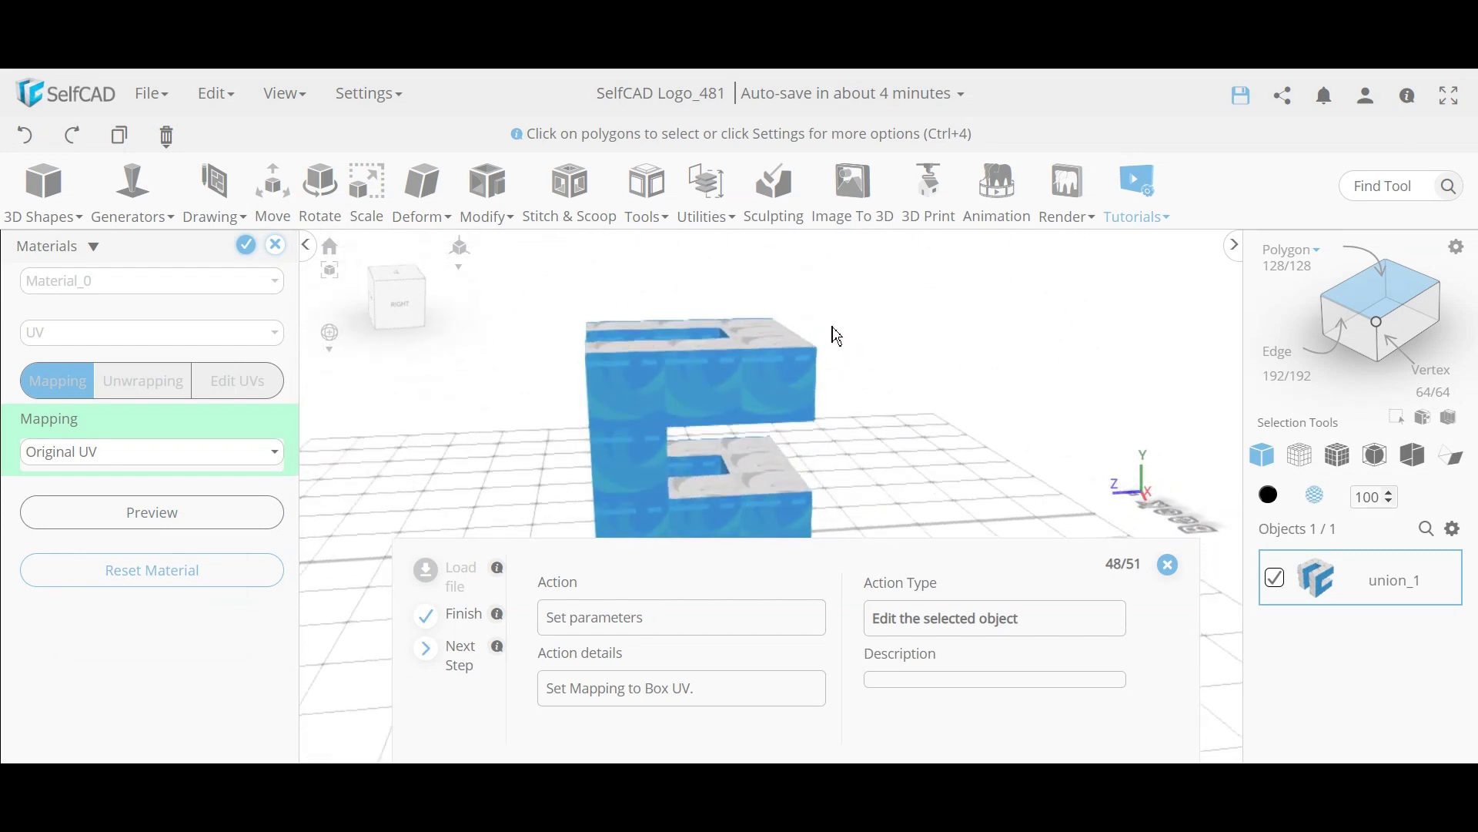
{"action": "left_click", "coordinate": [125, 460]}
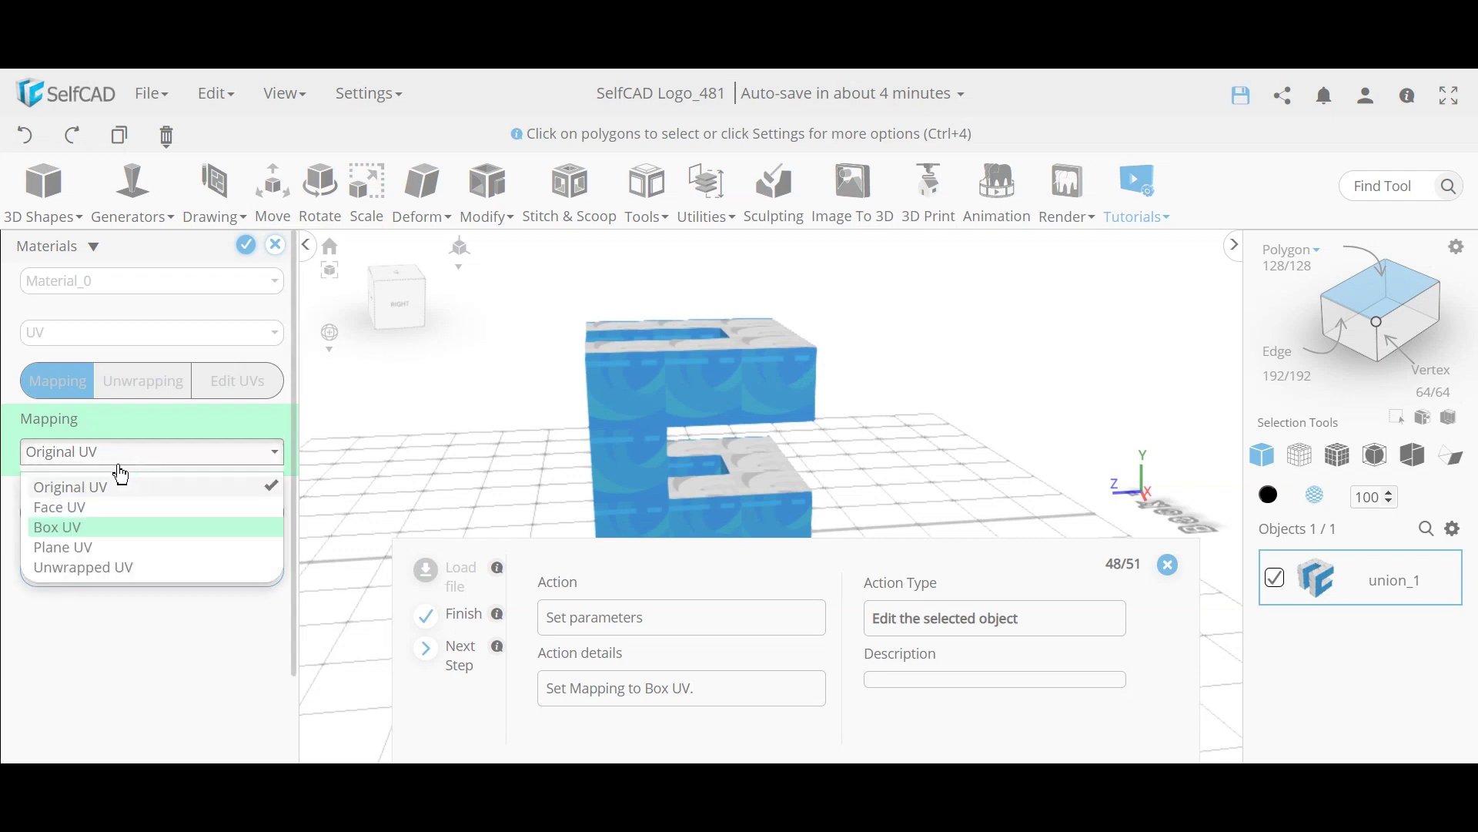
{"action": "left_click", "coordinate": [81, 531]}
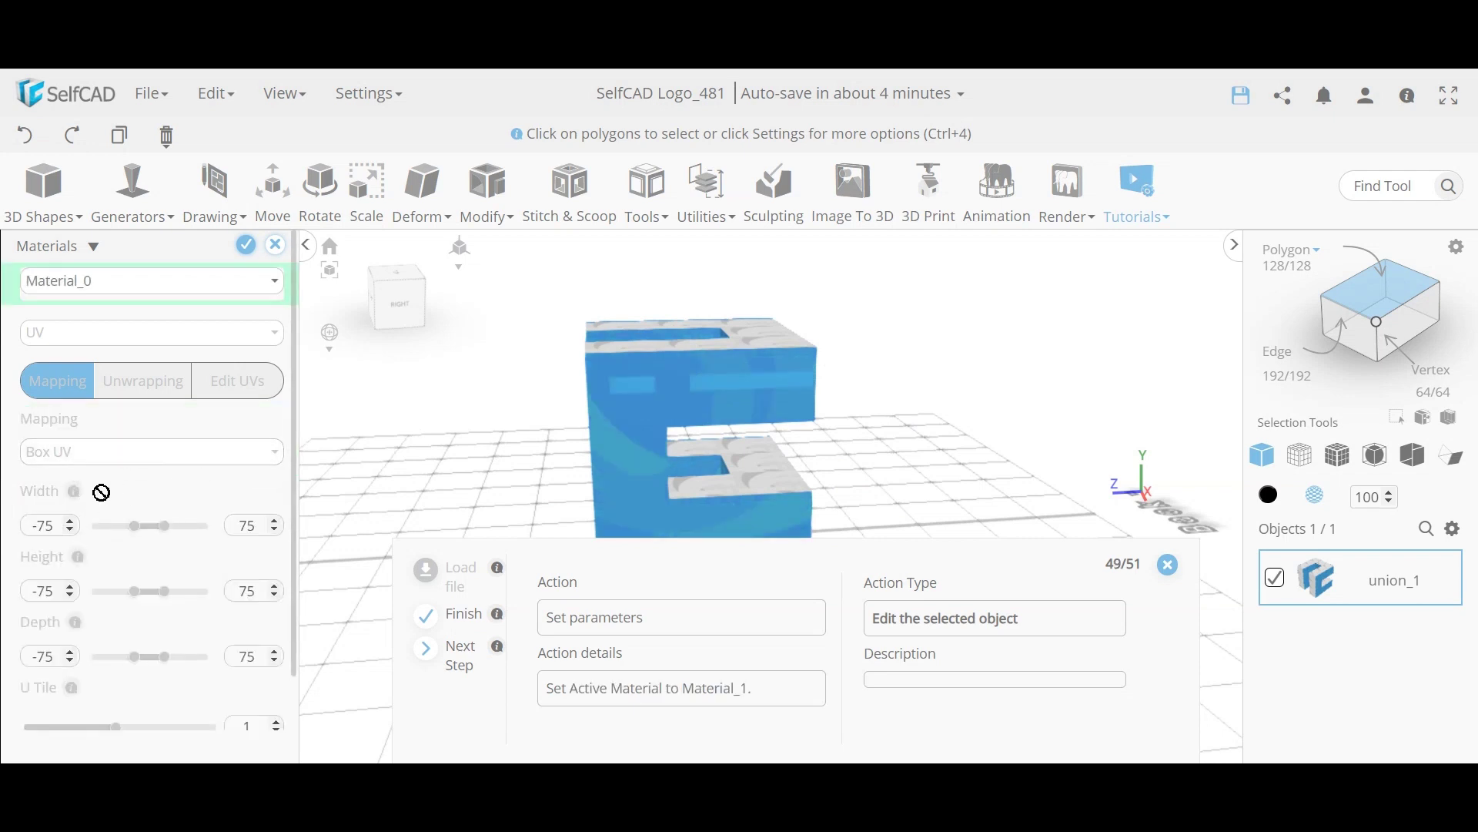
Step: Make Material_1 the active material, set its mapping to Box UV and finalize Materials
{"action": "right_click_drag", "start_coordinate": [485, 416], "coordinate": [473, 384]}
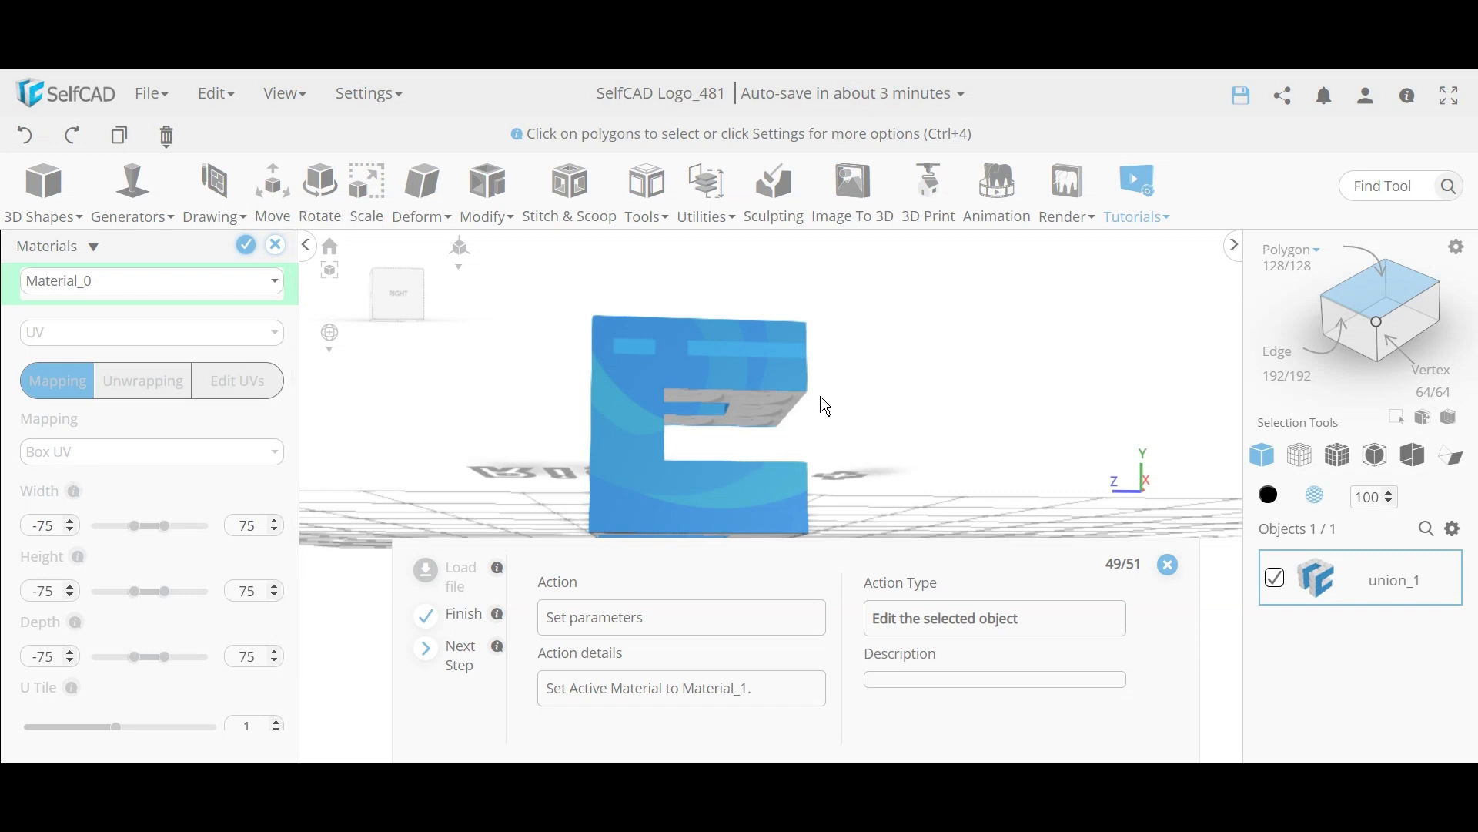
{"action": "right_click_drag", "start_coordinate": [874, 466], "coordinate": [837, 410]}
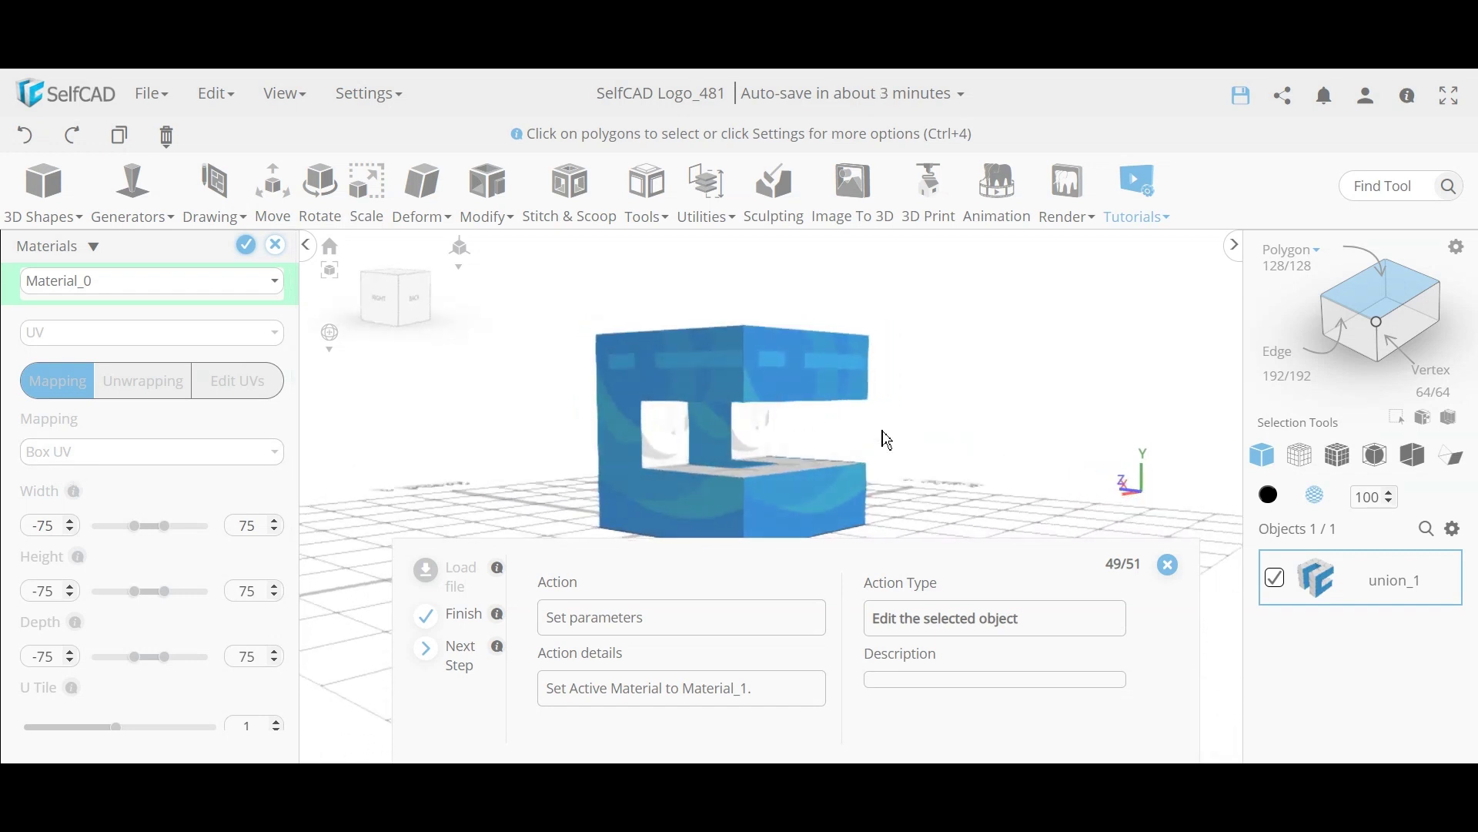
{"action": "right_click_drag", "start_coordinate": [531, 425], "coordinate": [924, 462]}
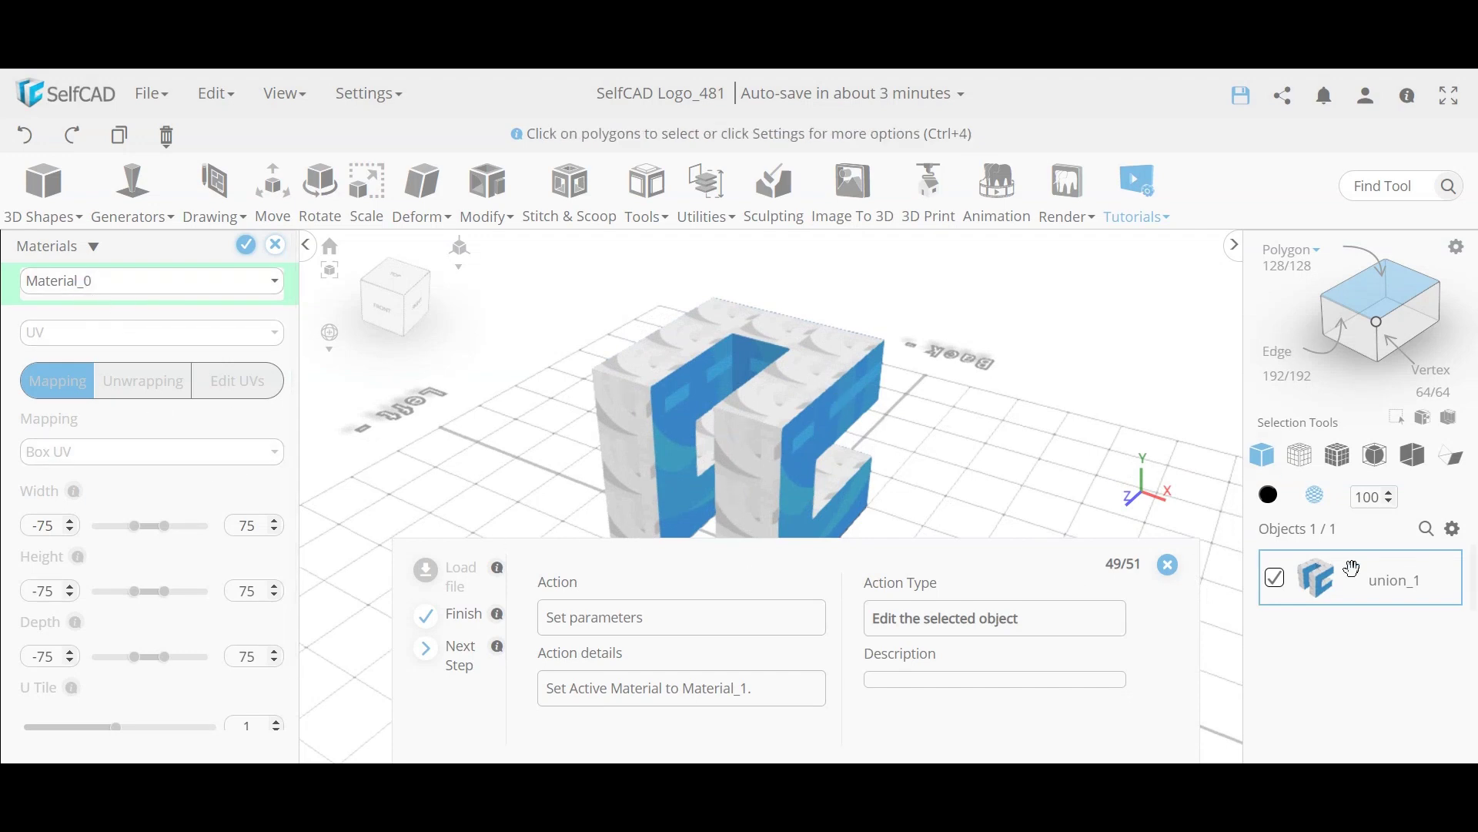
{"action": "left_click", "coordinate": [102, 289]}
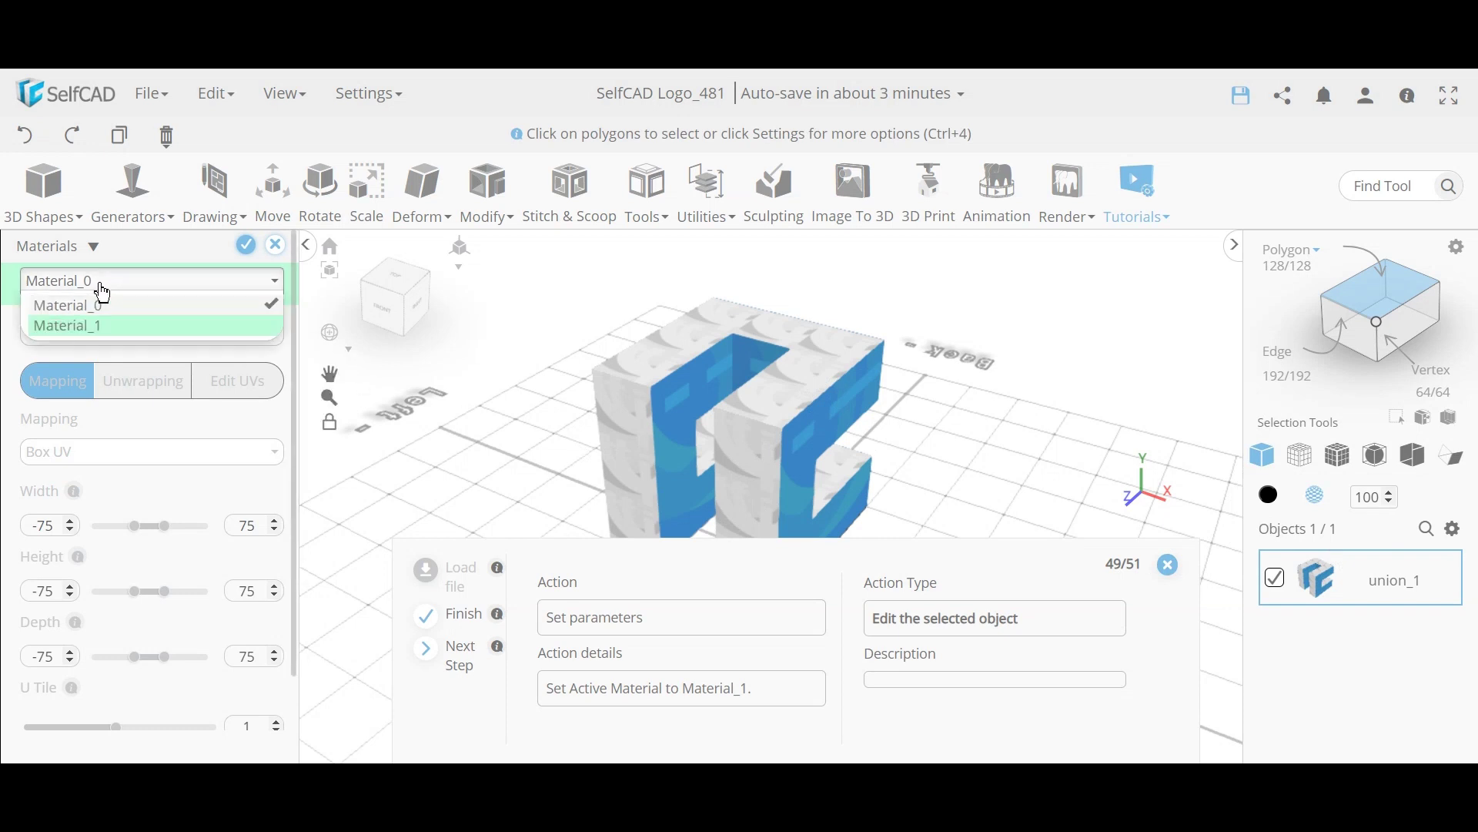
{"action": "left_click", "coordinate": [90, 330]}
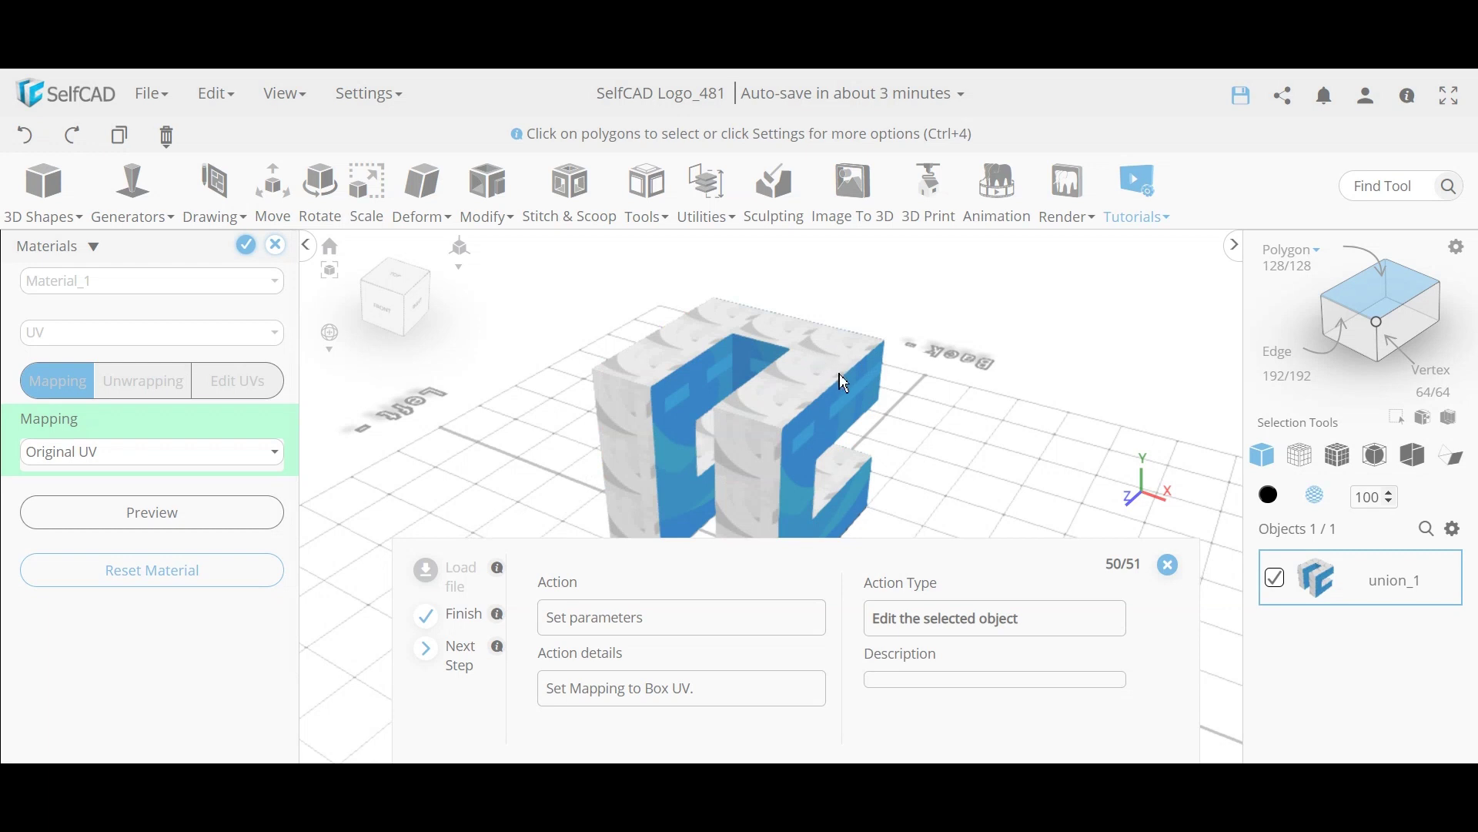
{"action": "left_click", "coordinate": [92, 454]}
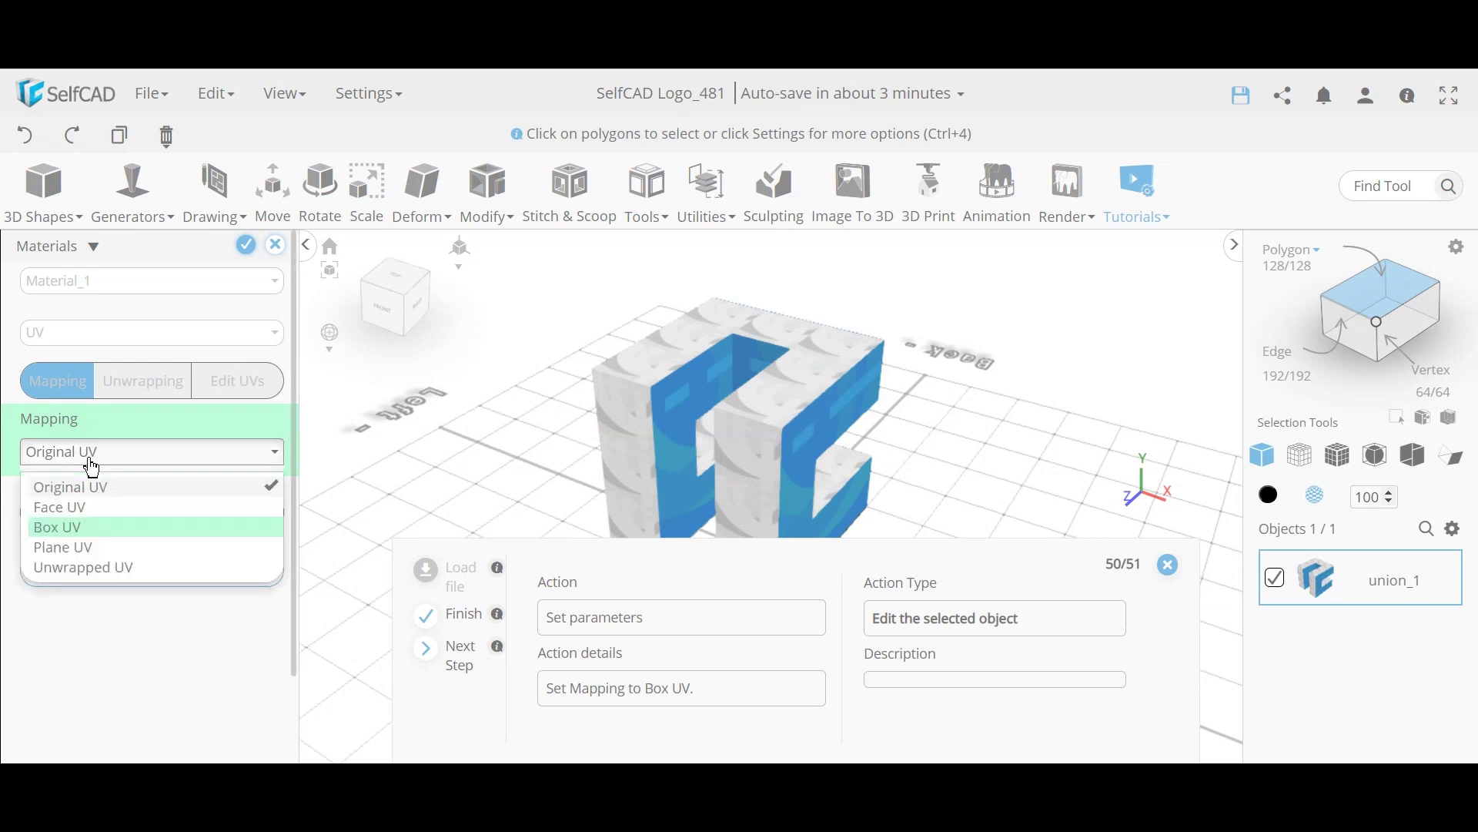
{"action": "left_click", "coordinate": [69, 539]}
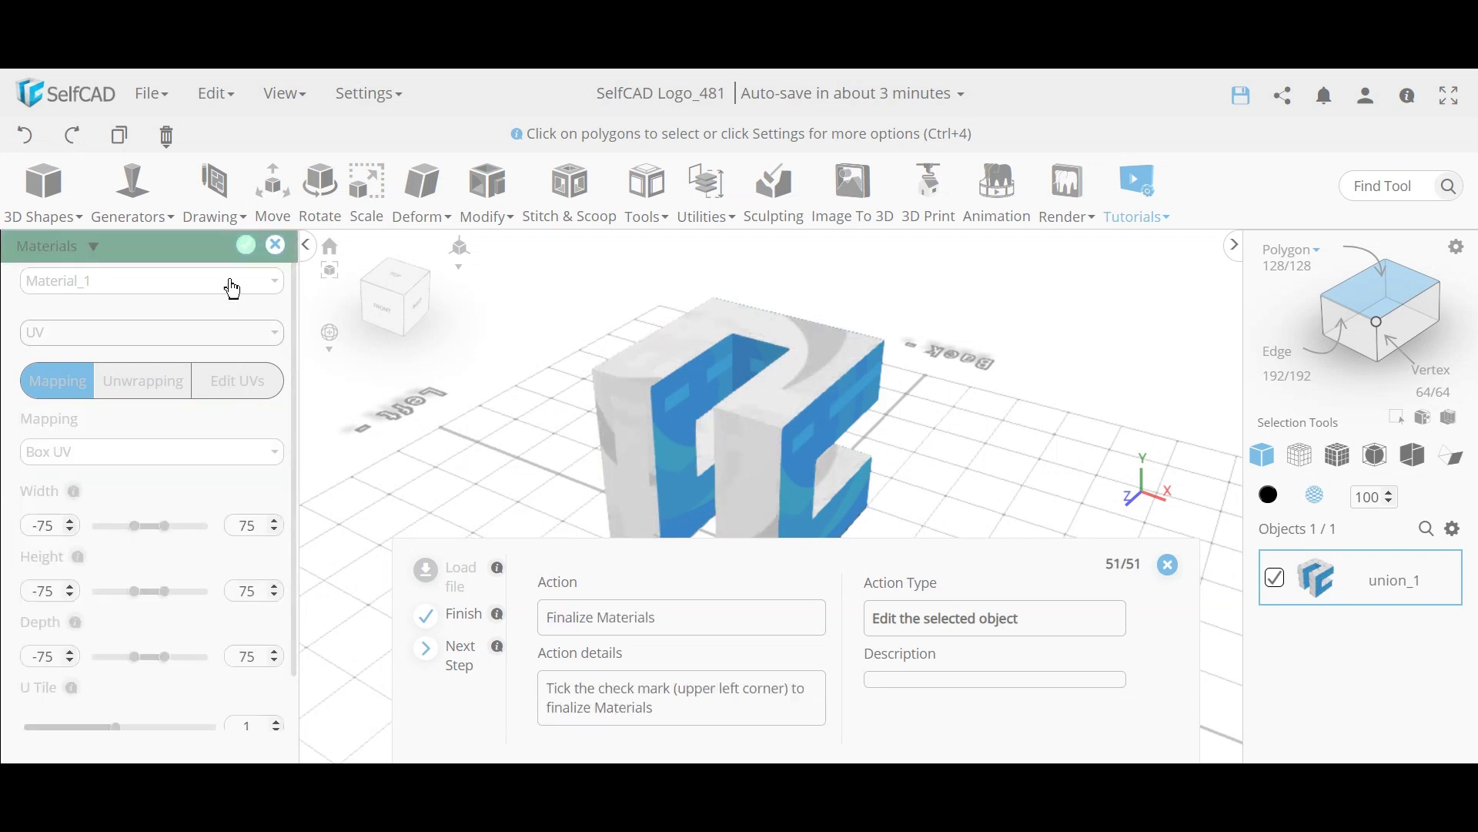
{"action": "left_click", "coordinate": [245, 245]}
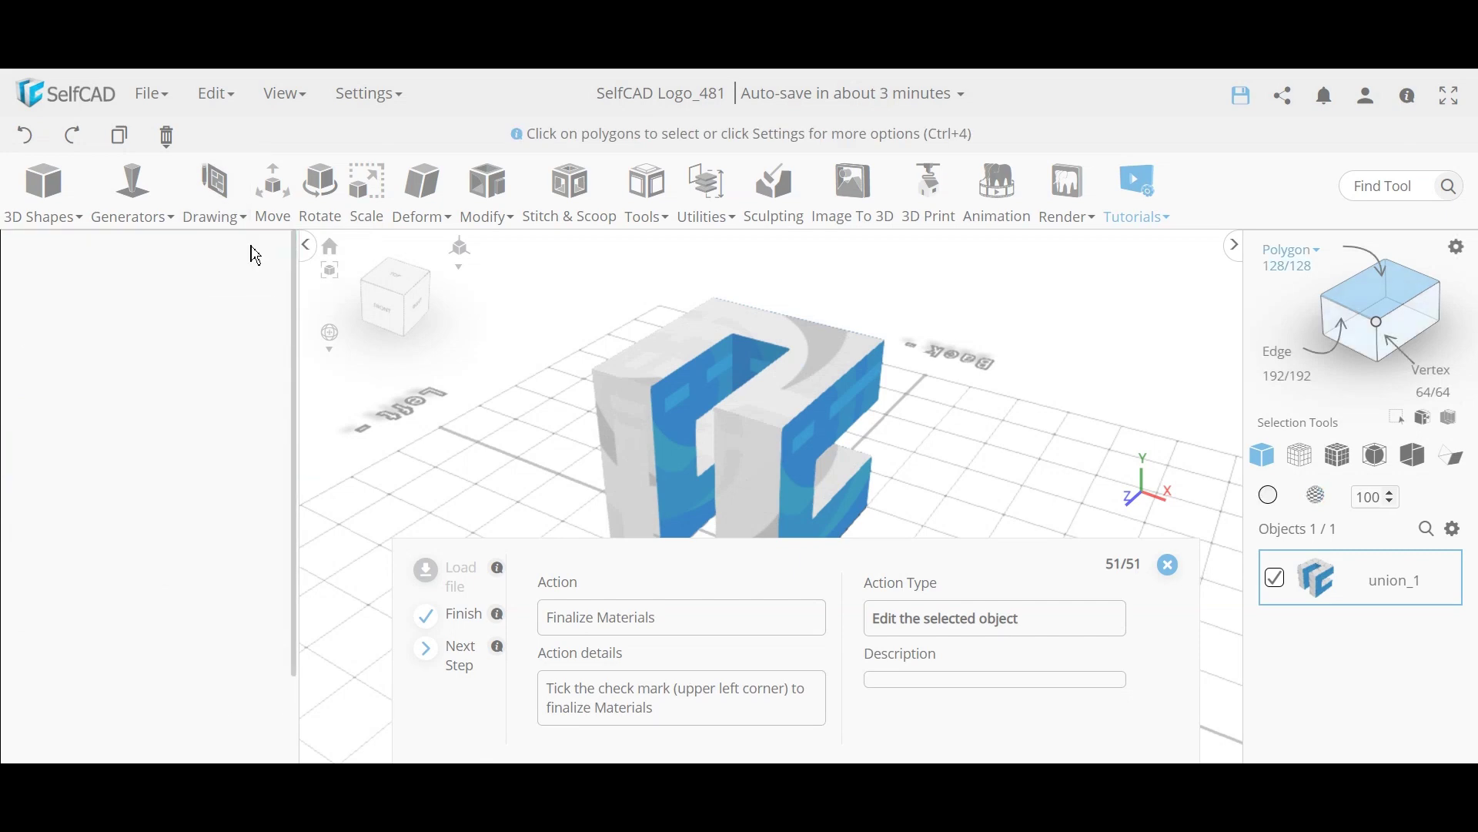
Step: Close the completed interactive tutorial and switch the selection mode from Polygon to Material
{"action": "left_click", "coordinate": [1170, 567]}
{"action": "right_click_drag", "start_coordinate": [852, 568], "coordinate": [793, 561]}
{"action": "left_click", "coordinate": [1300, 251]}
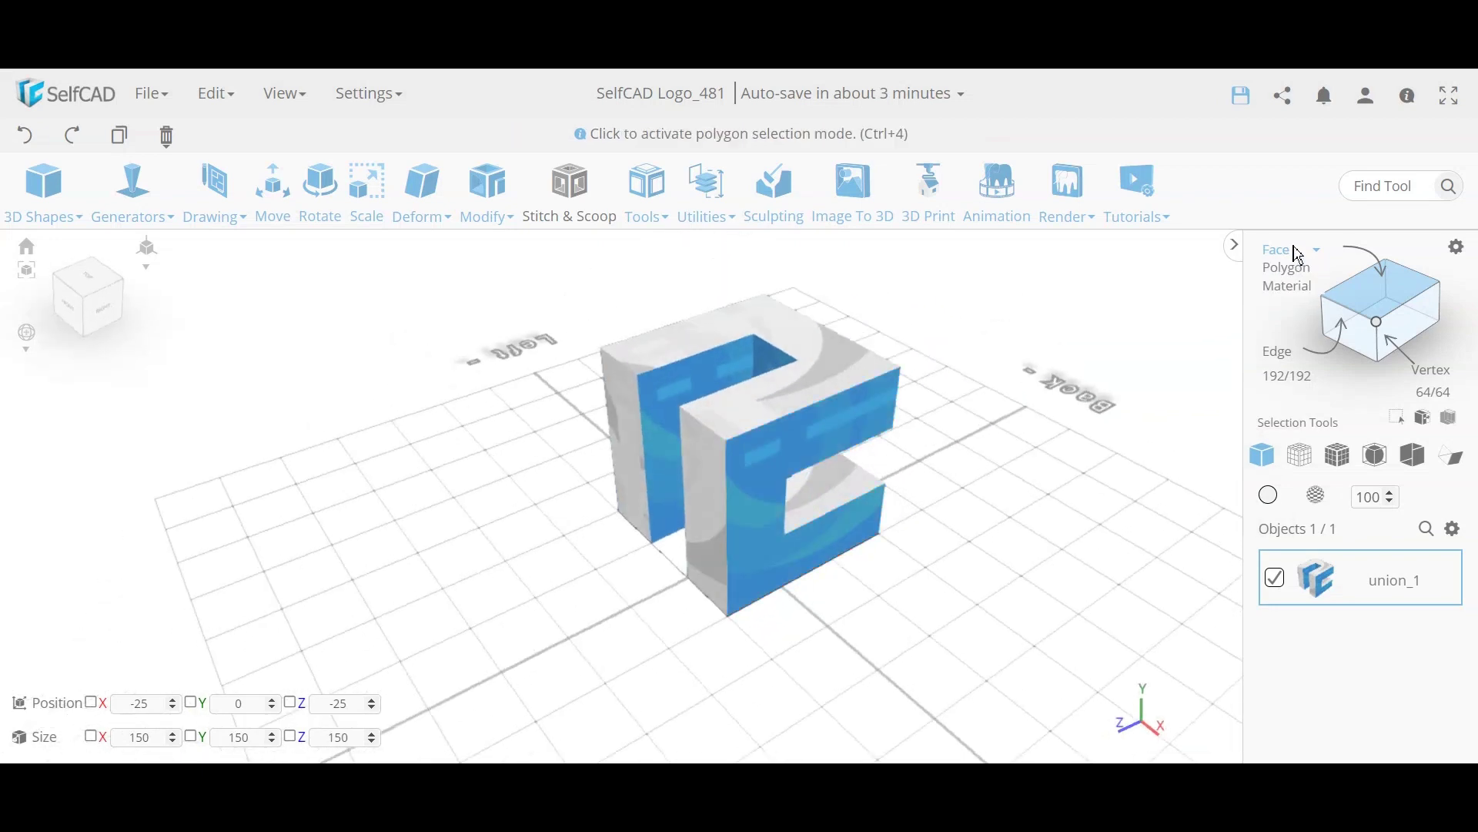
{"action": "left_click", "coordinate": [1299, 288]}
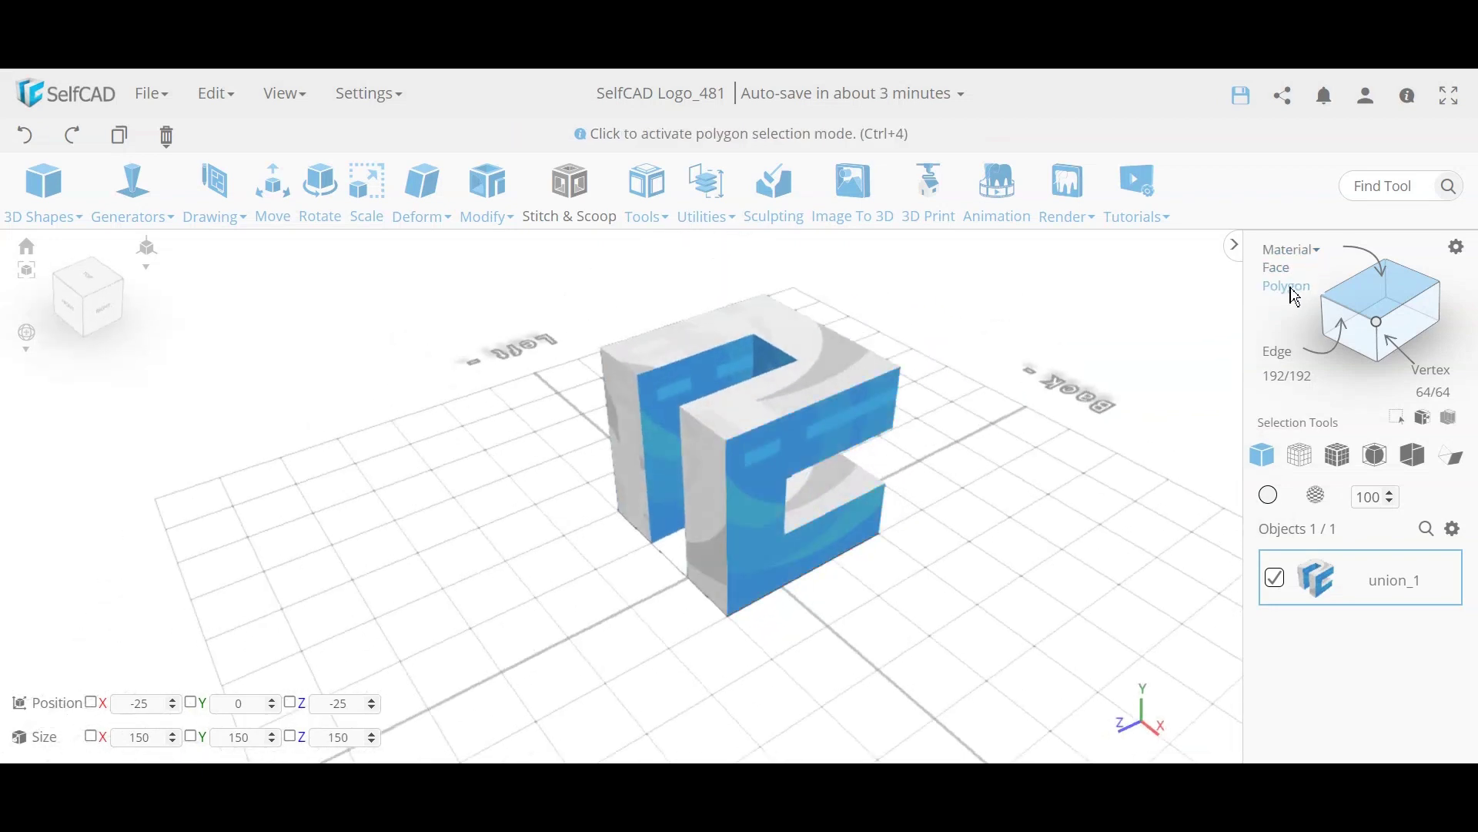
Step: Try material selection on the logo's white and blue regions in turn, clearing the selection each time
{"action": "left_click", "coordinate": [843, 374]}
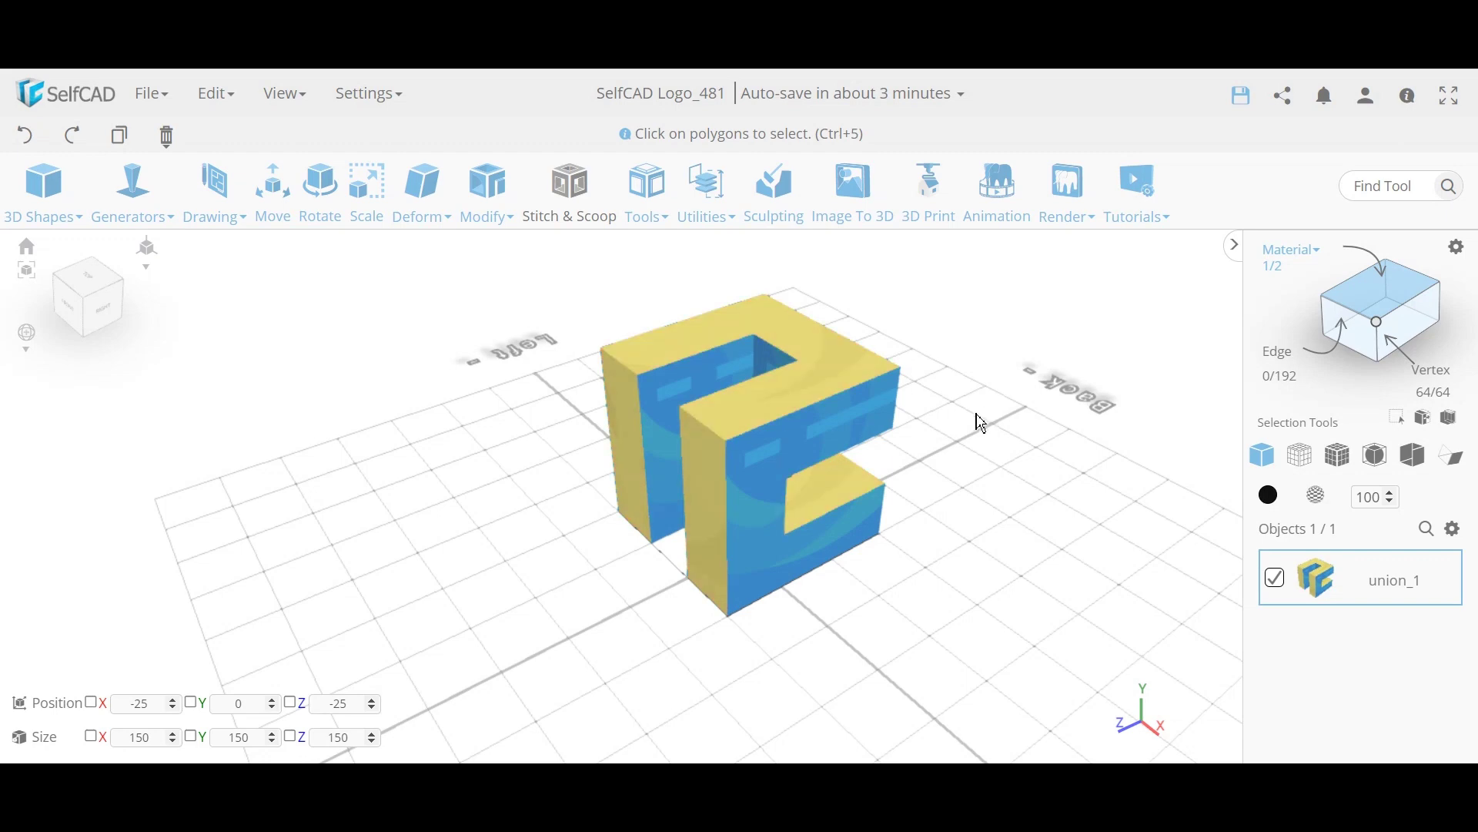
{"action": "left_click", "coordinate": [1001, 405]}
{"action": "left_click", "coordinate": [891, 409]}
{"action": "right_click_drag", "start_coordinate": [977, 591], "coordinate": [1013, 592]}
{"action": "left_click", "coordinate": [1013, 591]}
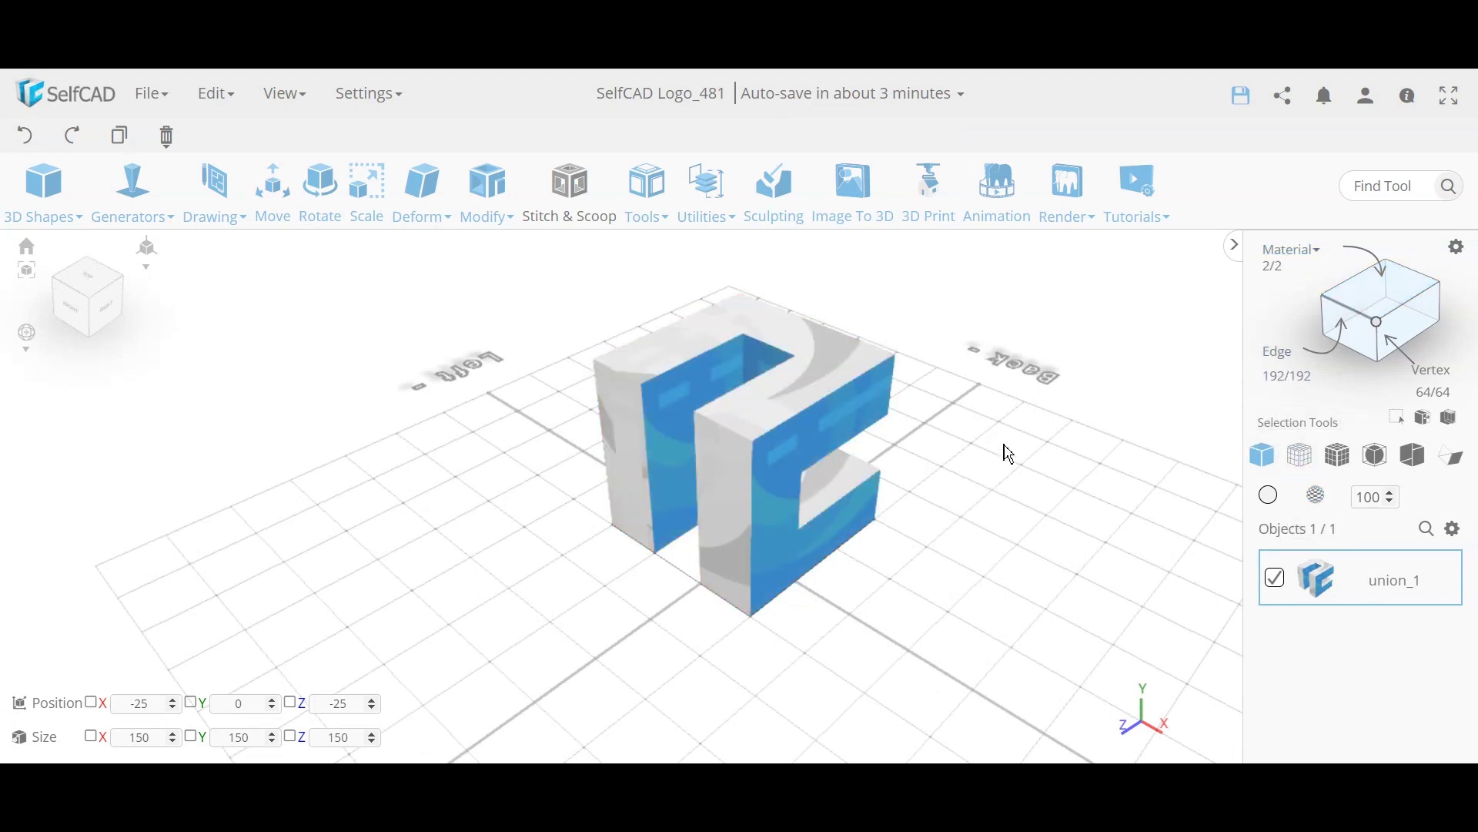
Step: Look at the export format choices for the logo and leave without exporting
{"action": "right_click_drag", "start_coordinate": [931, 528], "coordinate": [971, 572]}
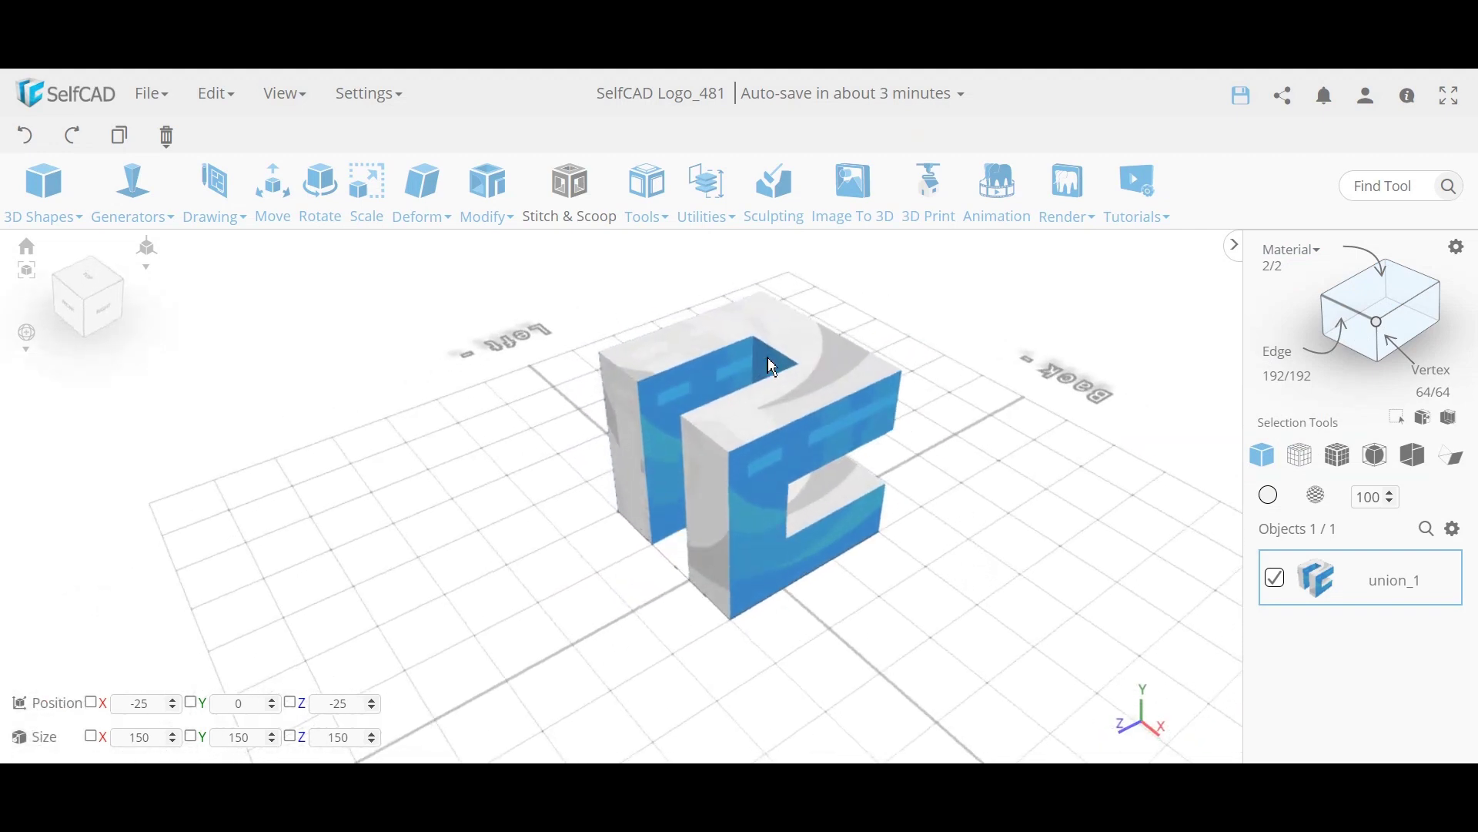
{"action": "right_click_drag", "start_coordinate": [899, 539], "coordinate": [800, 551]}
{"action": "left_click", "coordinate": [151, 94]}
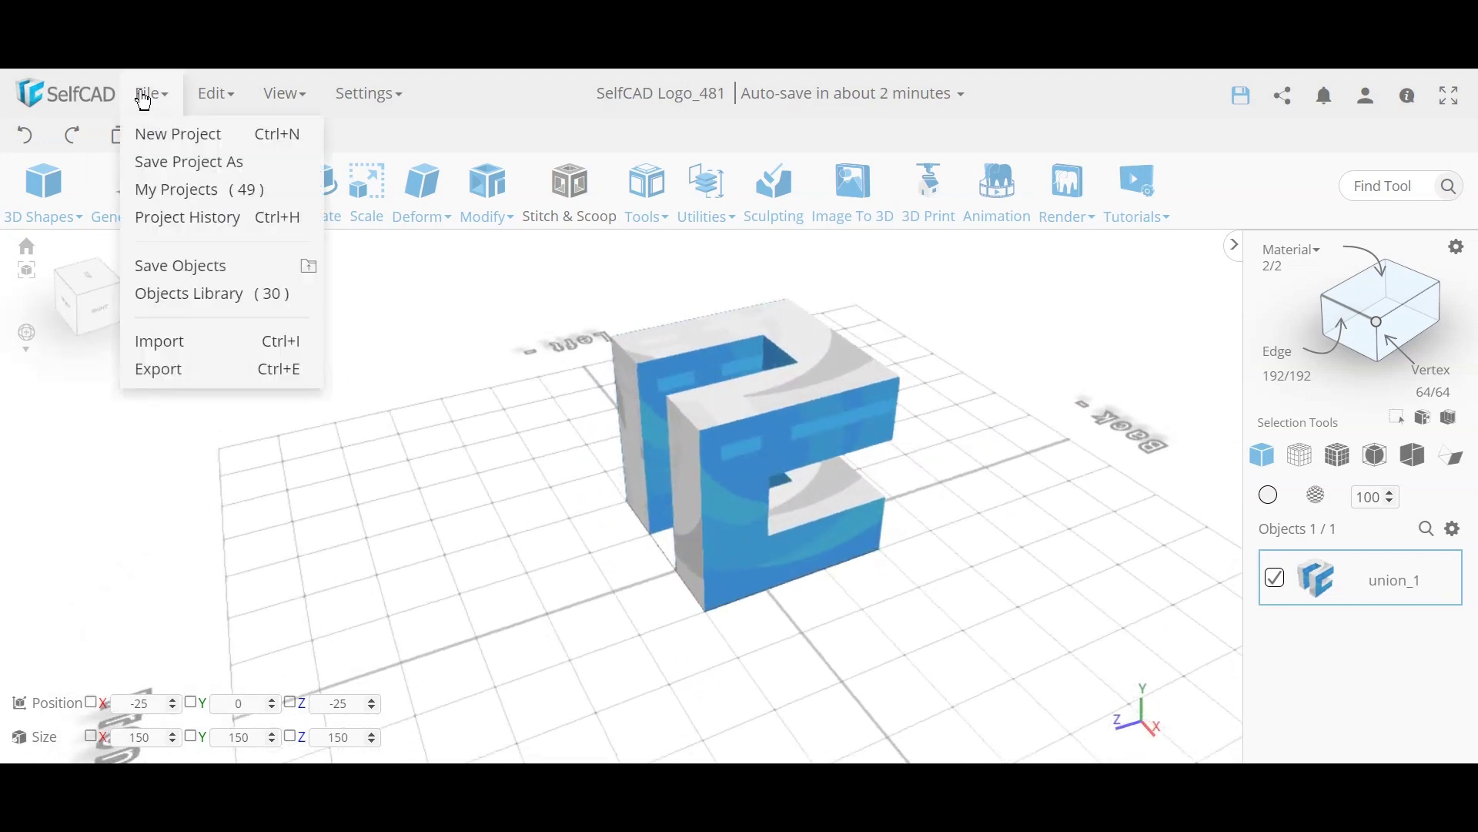
{"action": "left_click", "coordinate": [185, 370]}
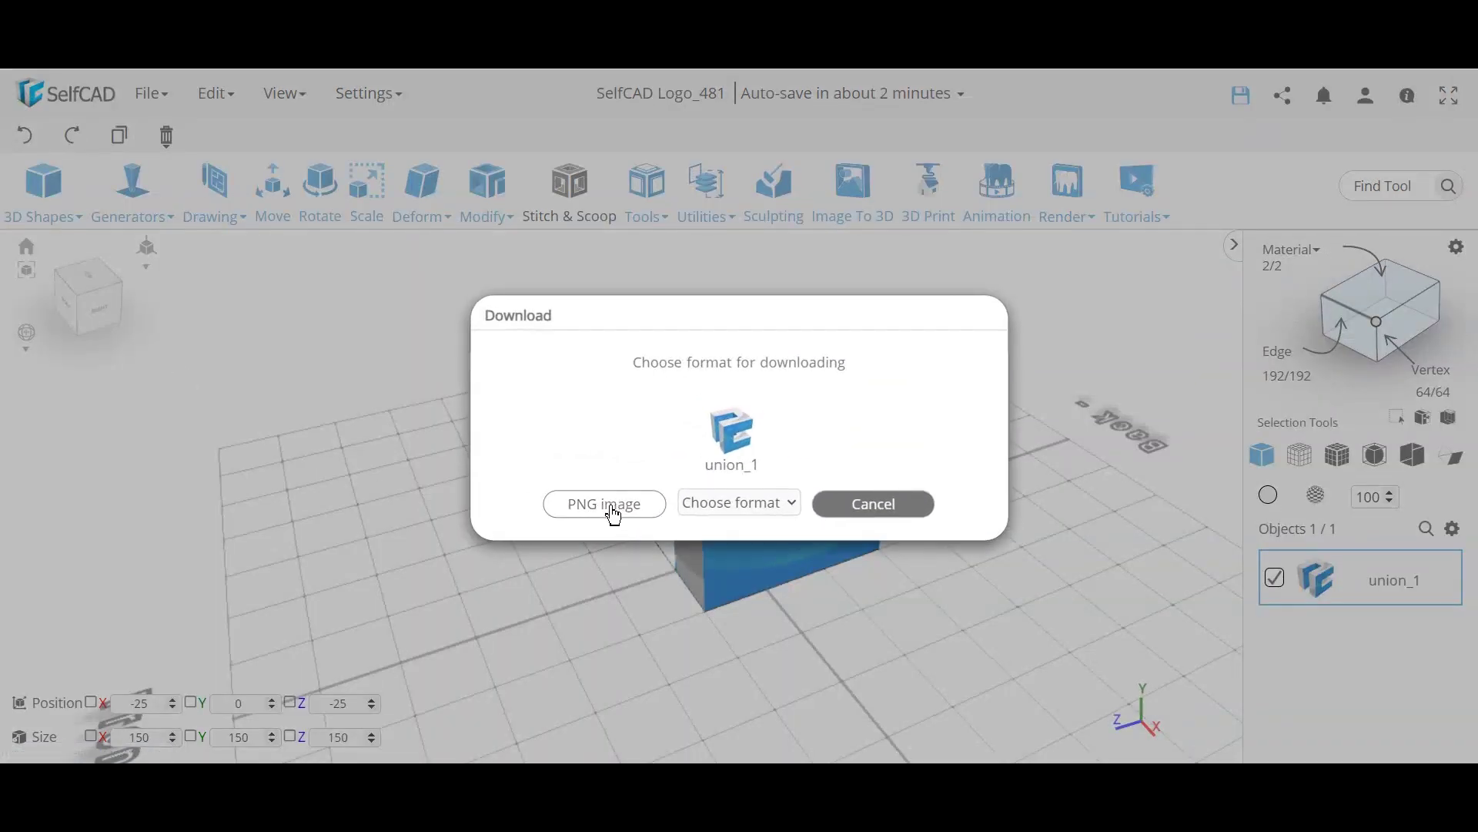
{"action": "left_click", "coordinate": [870, 519]}
Step: Center the logo at the origin of the workspace with the Move tool's Center Object option
{"action": "right_click_drag", "start_coordinate": [529, 530], "coordinate": [564, 537]}
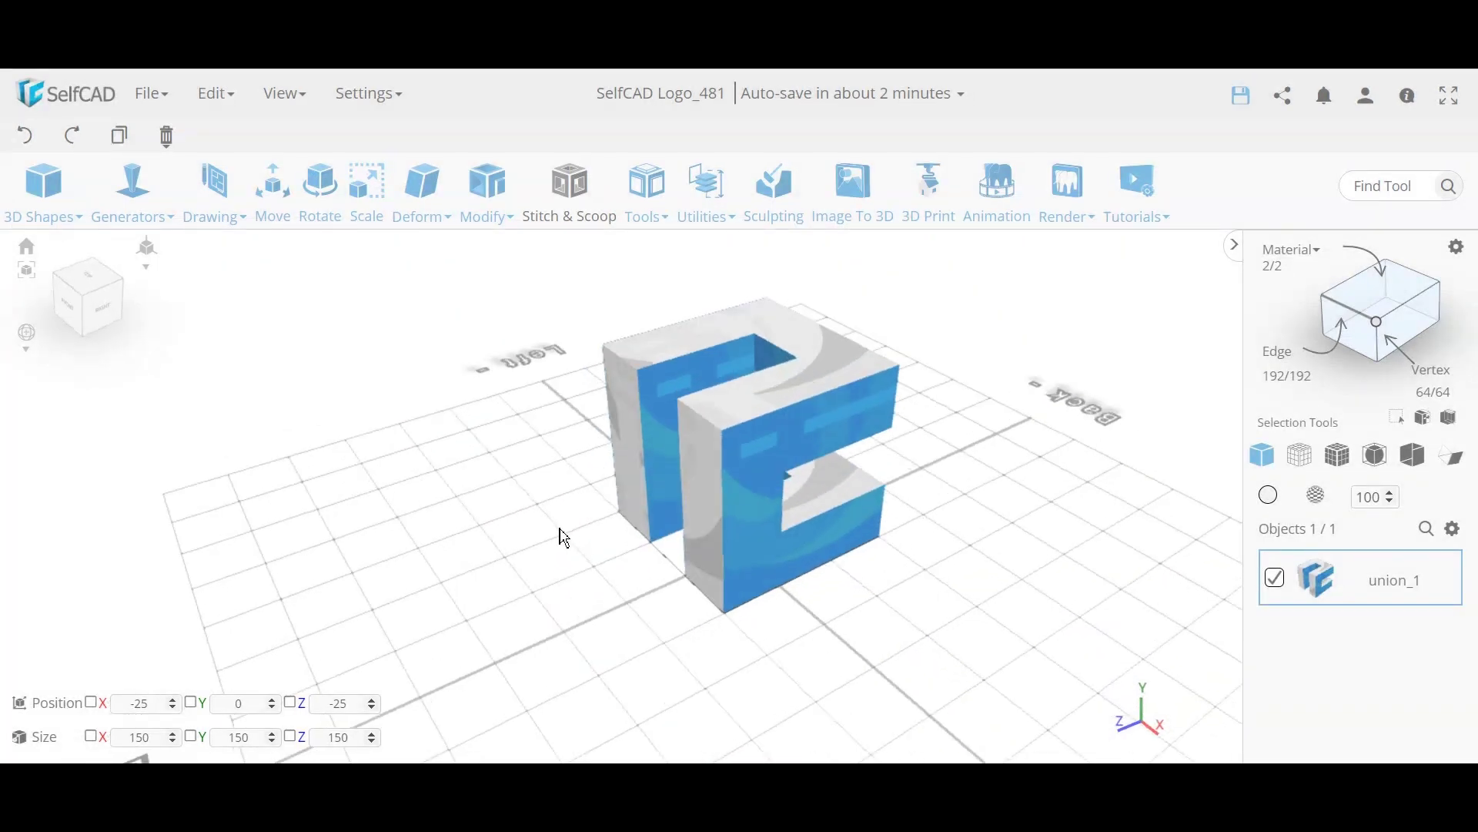
{"action": "right_click_drag", "start_coordinate": [918, 563], "coordinate": [867, 592]}
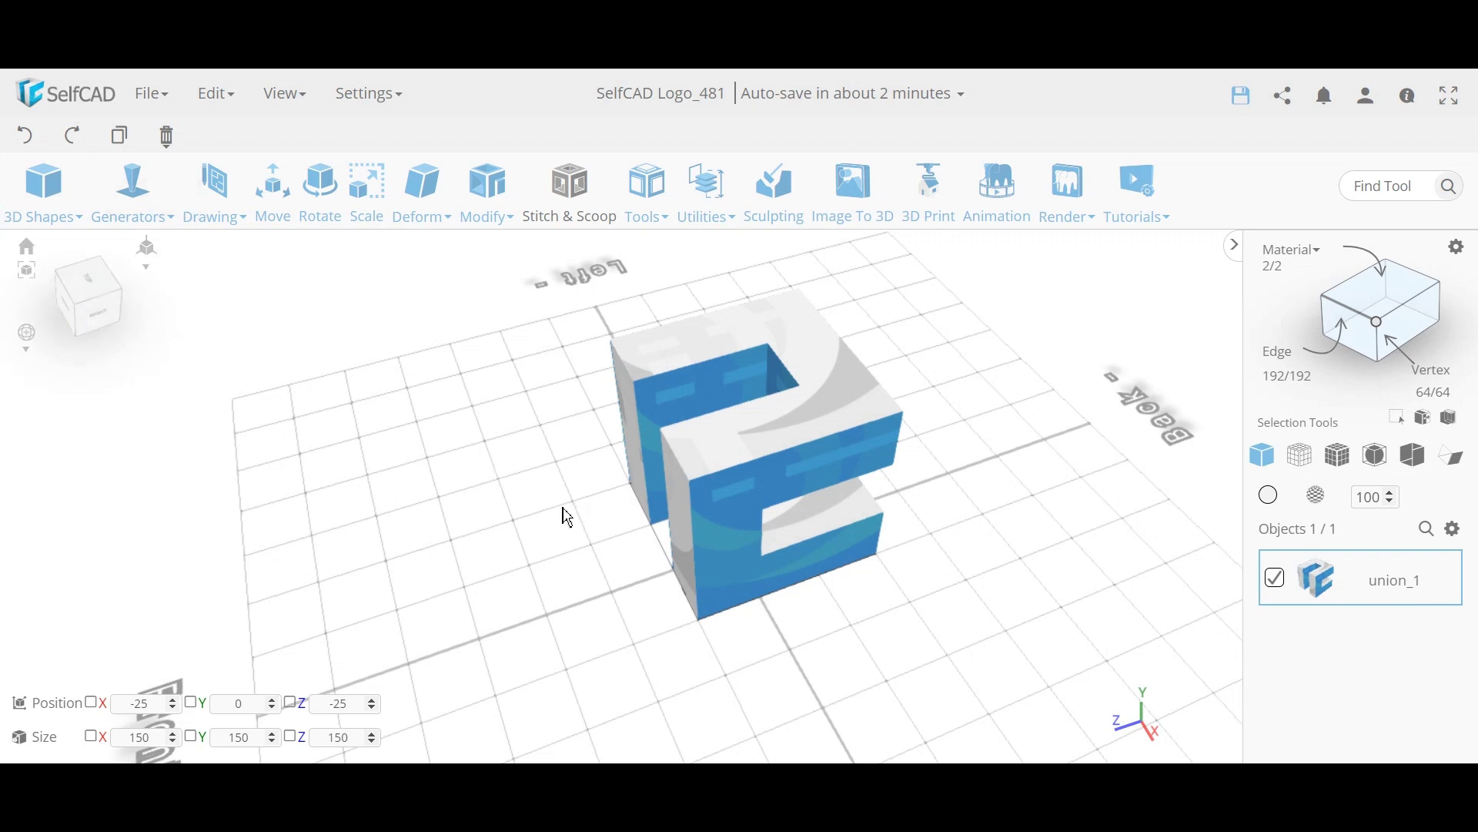
{"action": "right_click_drag", "start_coordinate": [567, 518], "coordinate": [566, 490]}
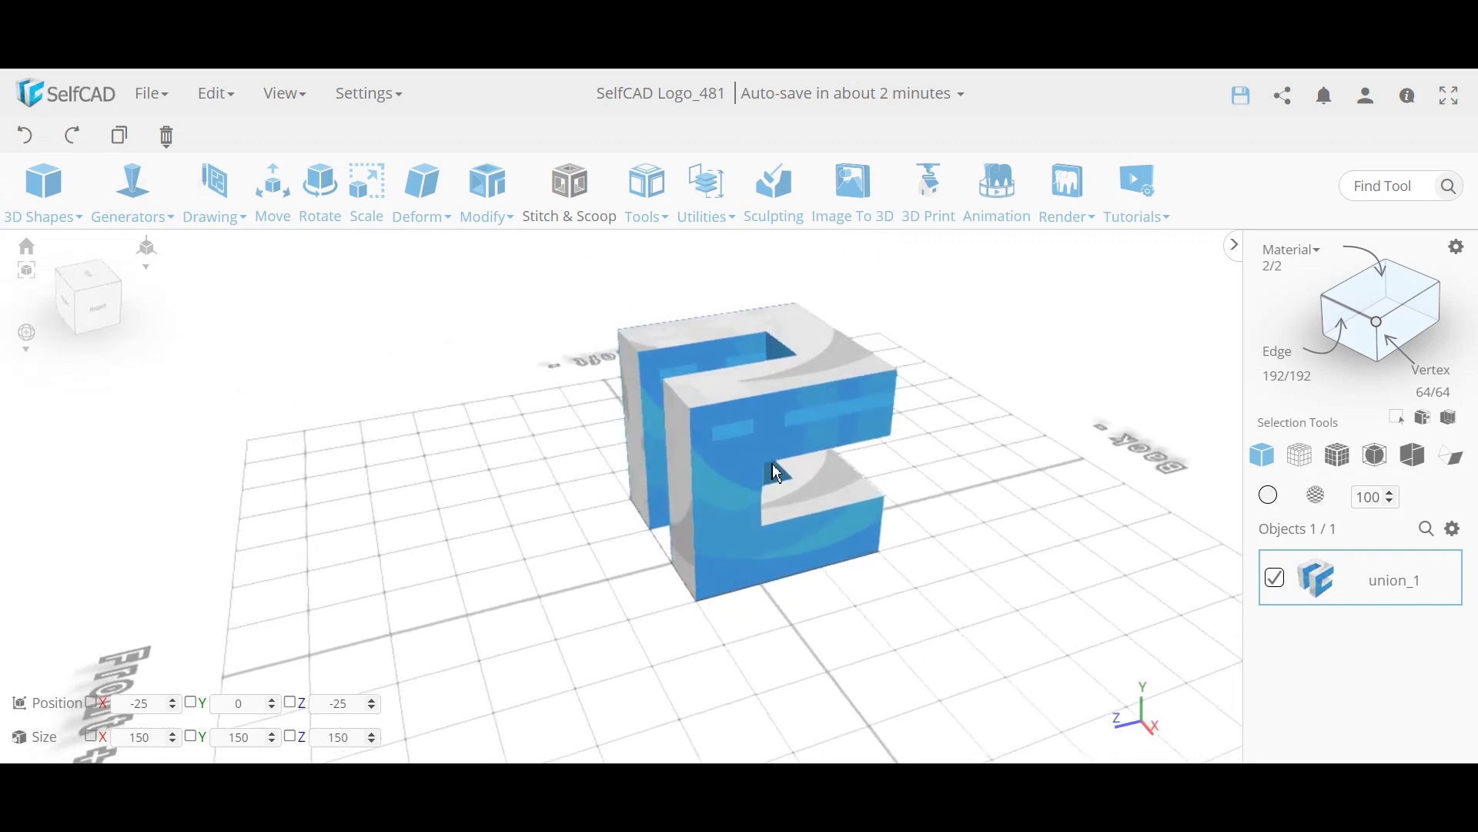
{"action": "right_click_drag", "start_coordinate": [678, 641], "coordinate": [796, 620]}
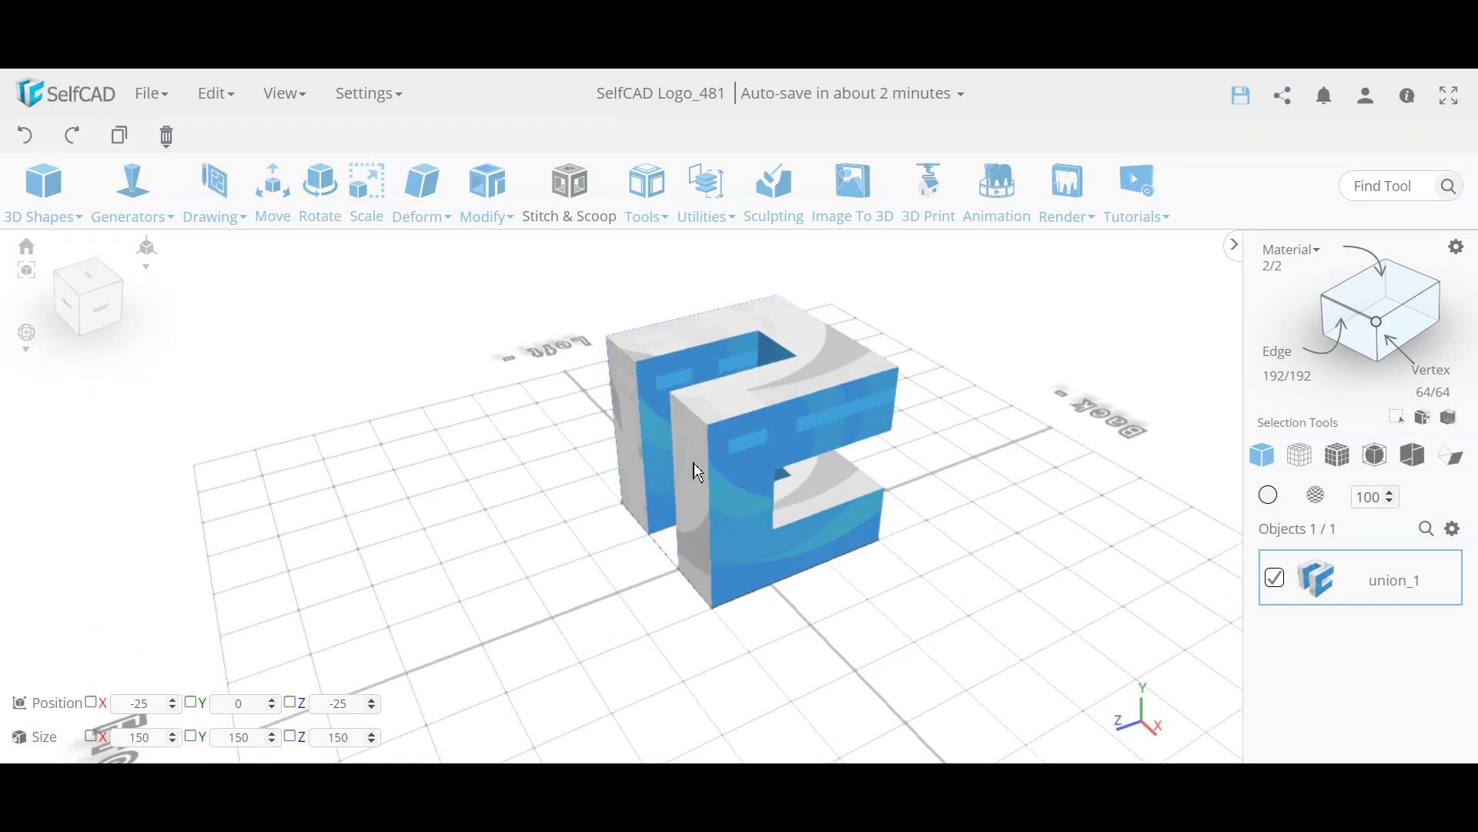
{"action": "left_click", "coordinate": [278, 208]}
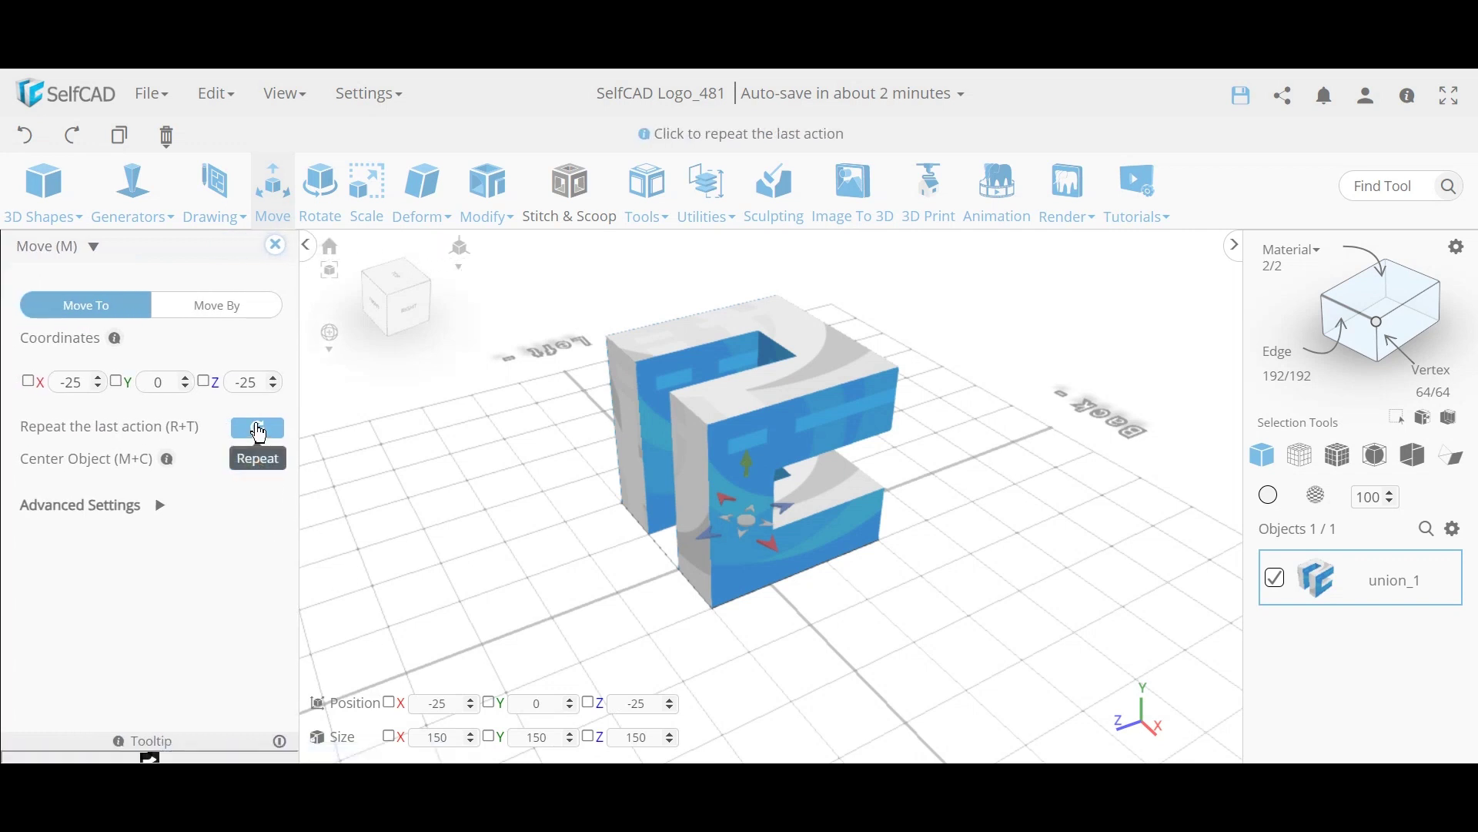
{"action": "left_click", "coordinate": [259, 462]}
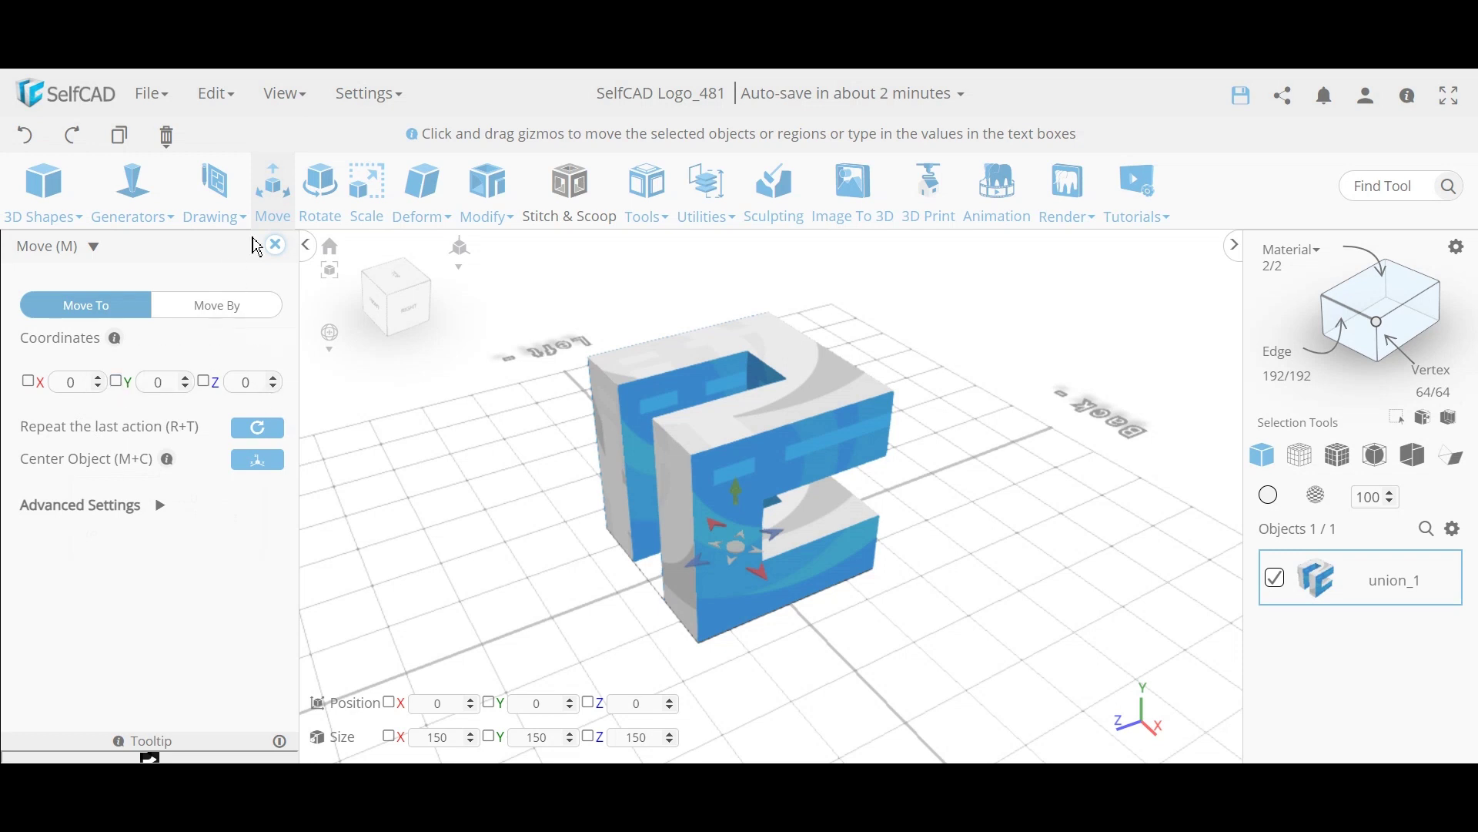
{"action": "left_click", "coordinate": [276, 247]}
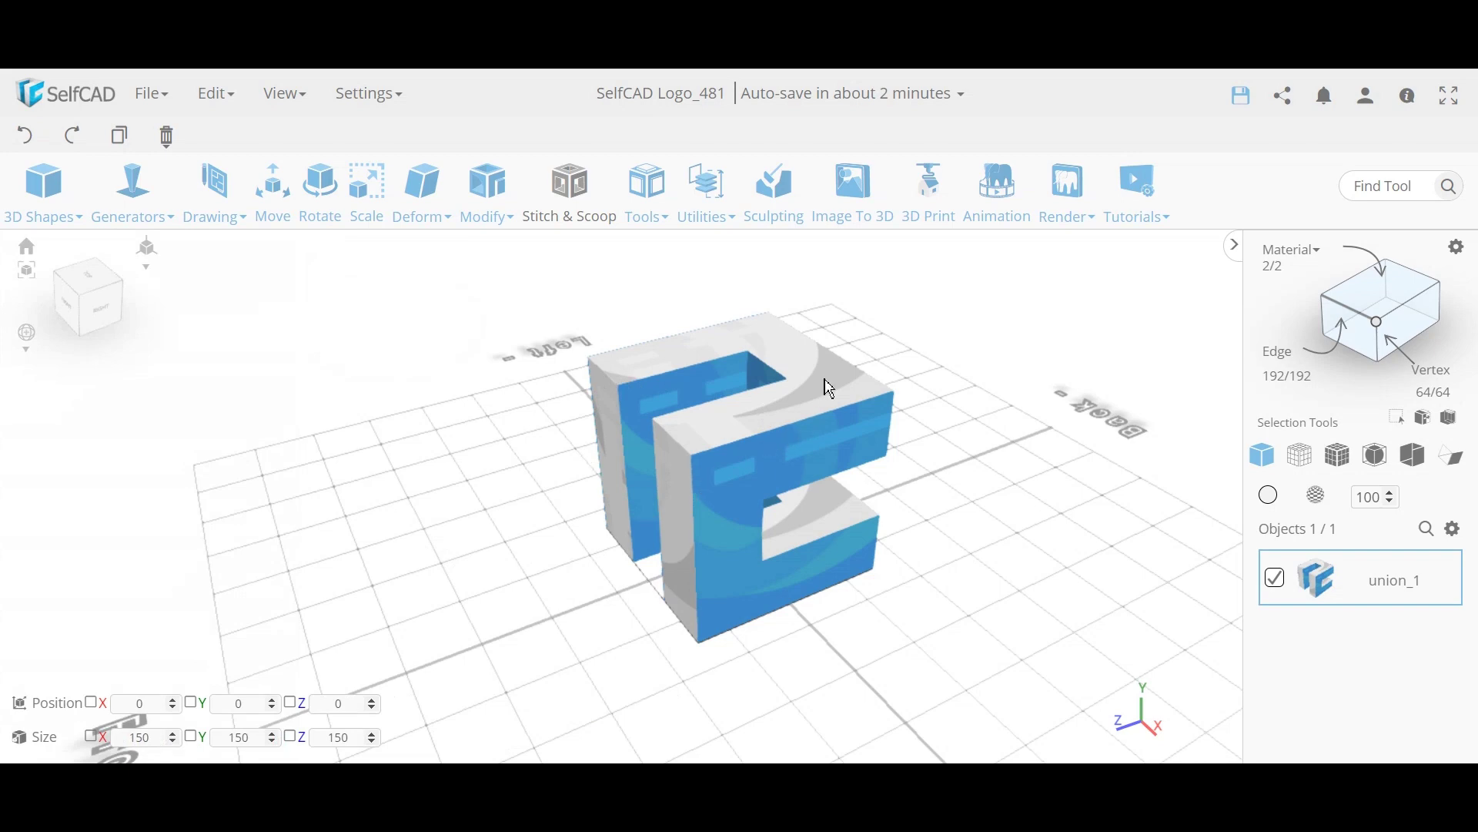
{"action": "left_click_drag", "start_coordinate": [611, 647], "coordinate": [574, 588]}
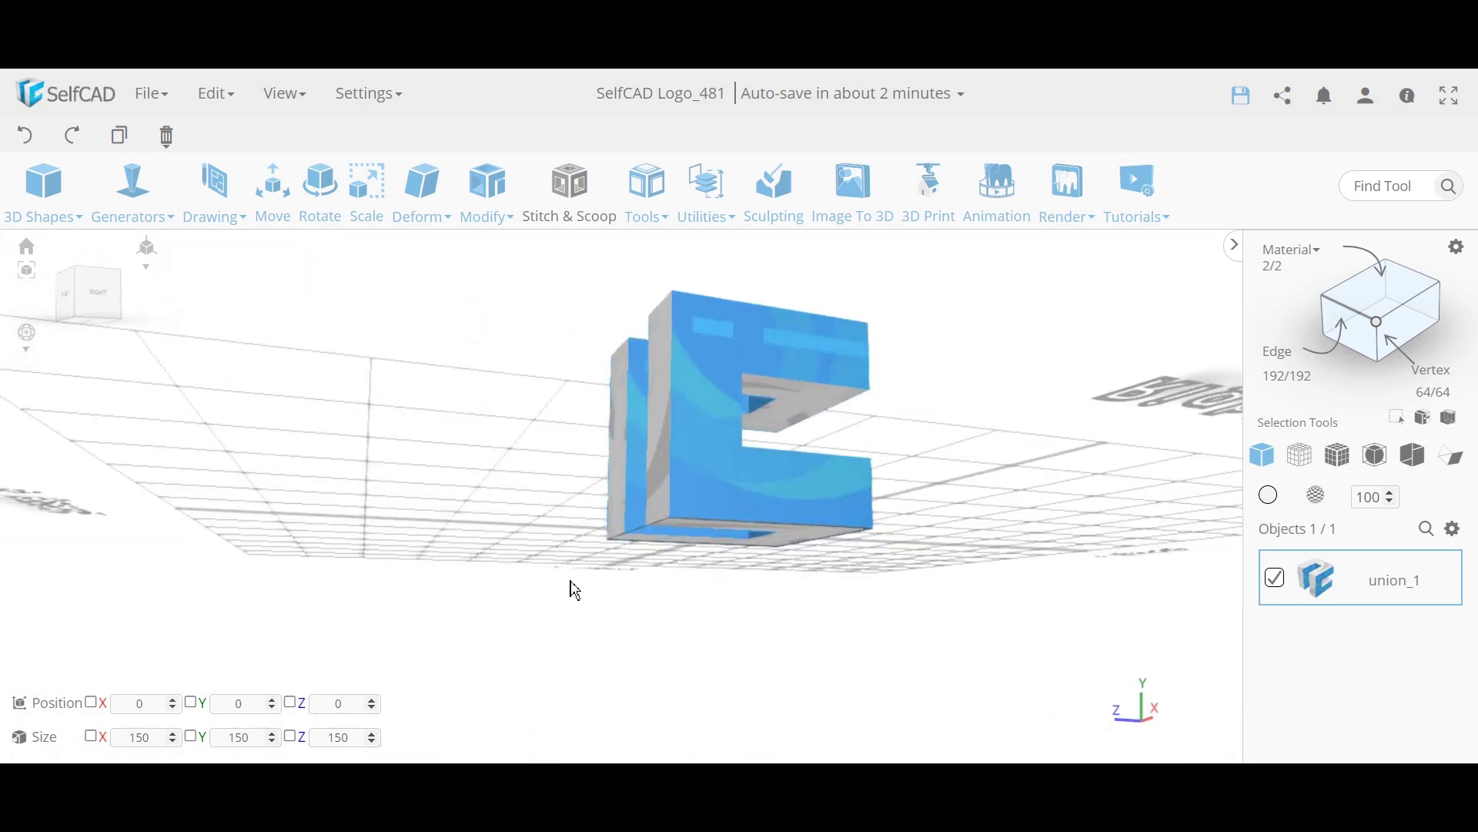
{"action": "left_click_drag", "start_coordinate": [659, 488], "coordinate": [719, 518]}
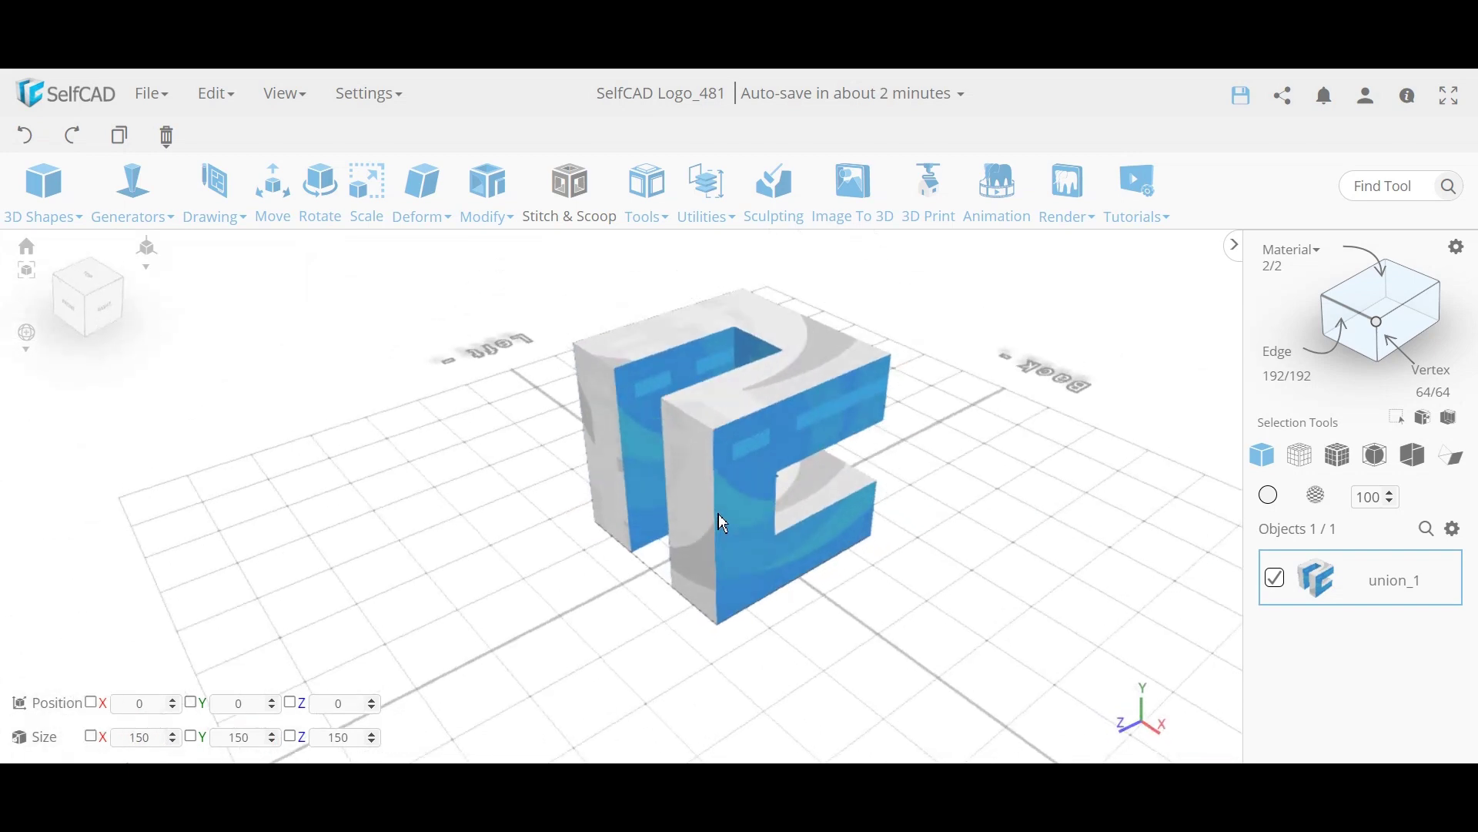
{"action": "mouse_move", "coordinate": [579, 507]}
{"action": "left_mouse_down"}
{"action": "mouse_move", "coordinate": [561, 459]}
{"action": "mouse_move", "coordinate": [608, 462]}
{"action": "mouse_move", "coordinate": [547, 465]}
{"action": "mouse_move", "coordinate": [589, 502]}
{"action": "left_mouse_up"}
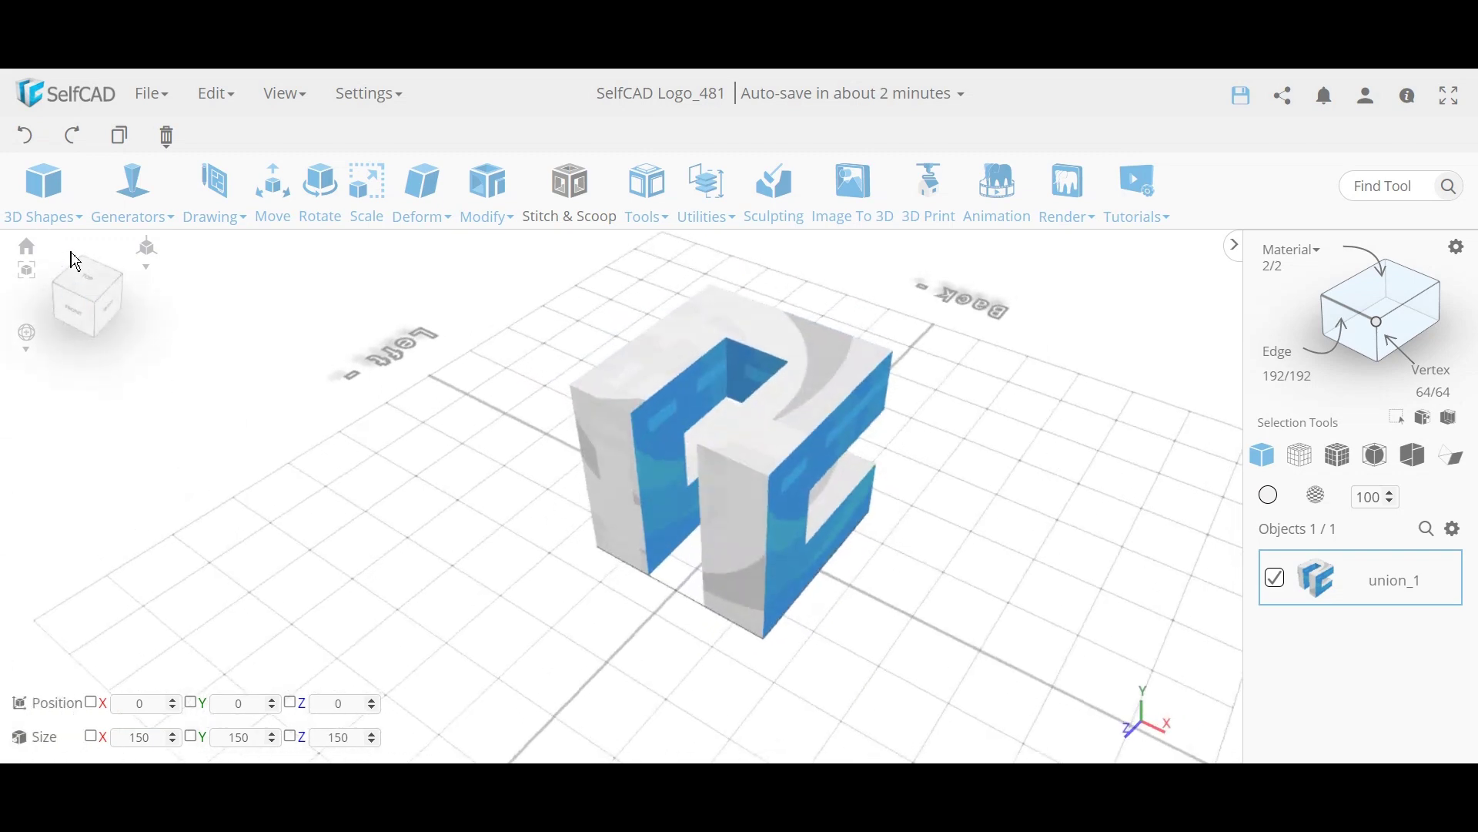
{"action": "mouse_move", "coordinate": [79, 297]}
{"action": "left_mouse_down"}
{"action": "mouse_move", "coordinate": [110, 323]}
{"action": "mouse_move", "coordinate": [68, 310]}
{"action": "left_mouse_up"}
Step: Check the camera settings for the current view, reset the camera to its home view, and check the settings again
{"action": "mouse_move", "coordinate": [219, 102]}
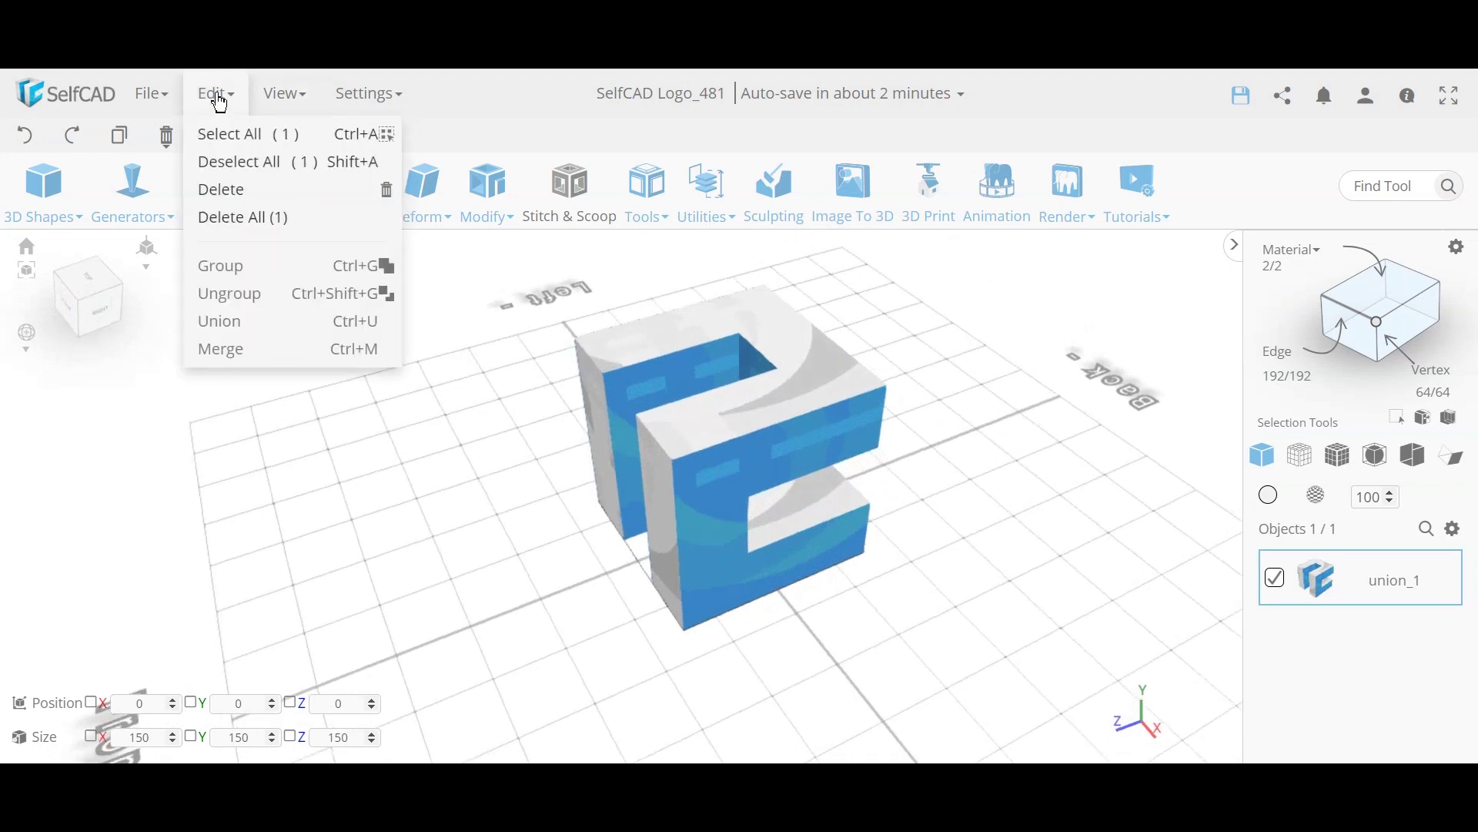
{"action": "mouse_move", "coordinate": [320, 107]}
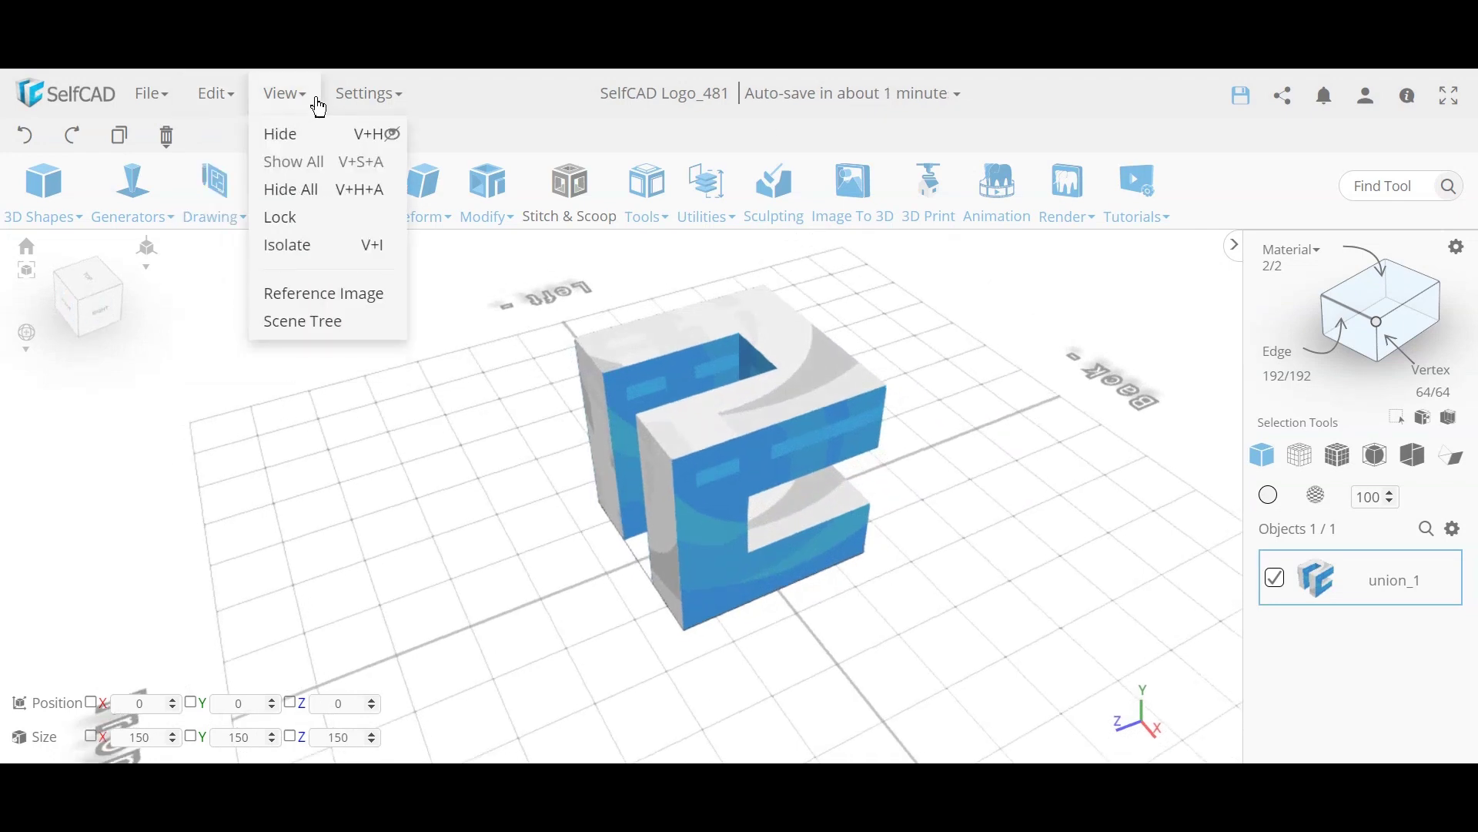
{"action": "mouse_move", "coordinate": [368, 104]}
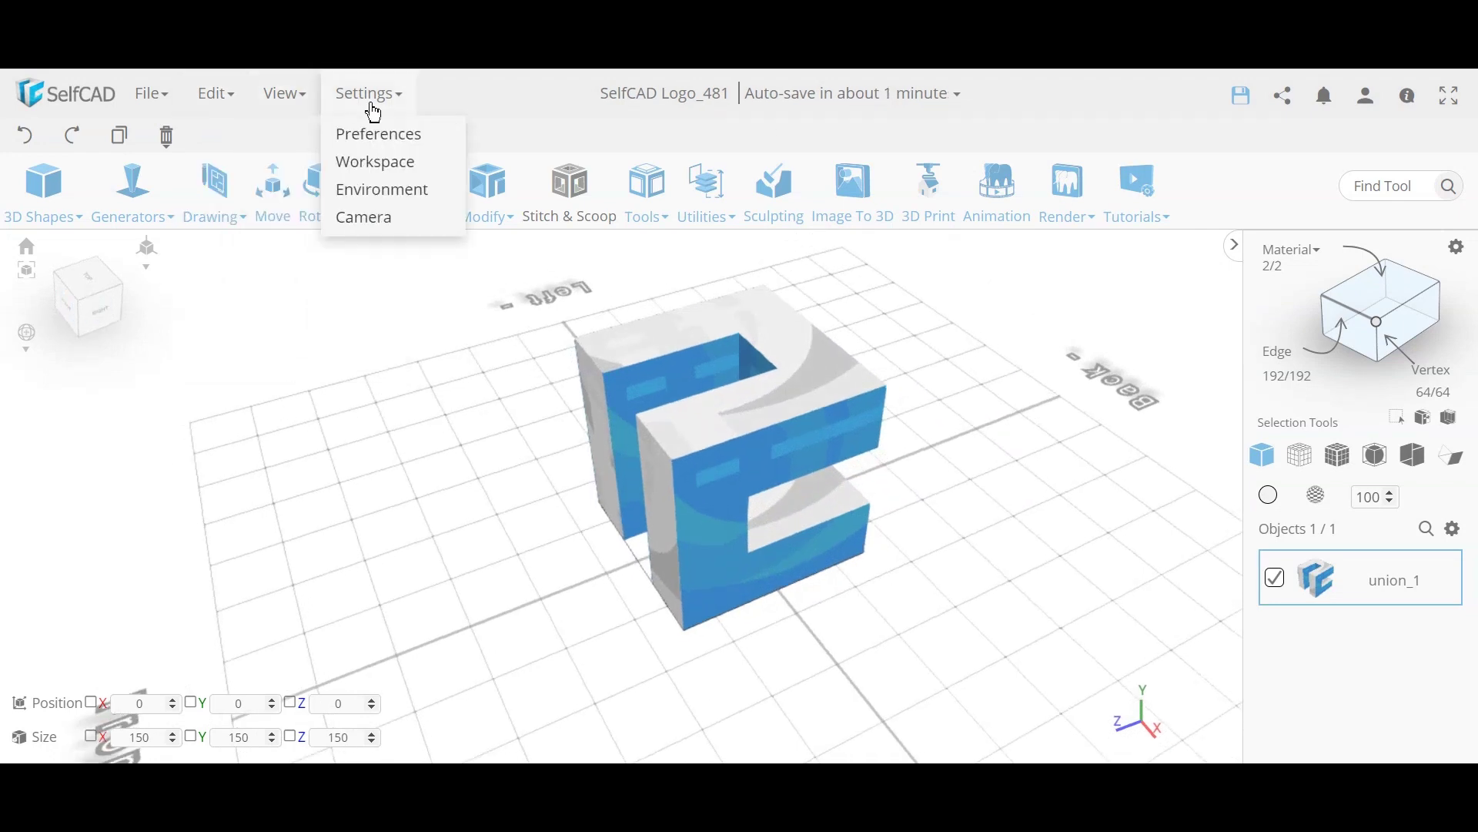
{"action": "left_click", "coordinate": [377, 231]}
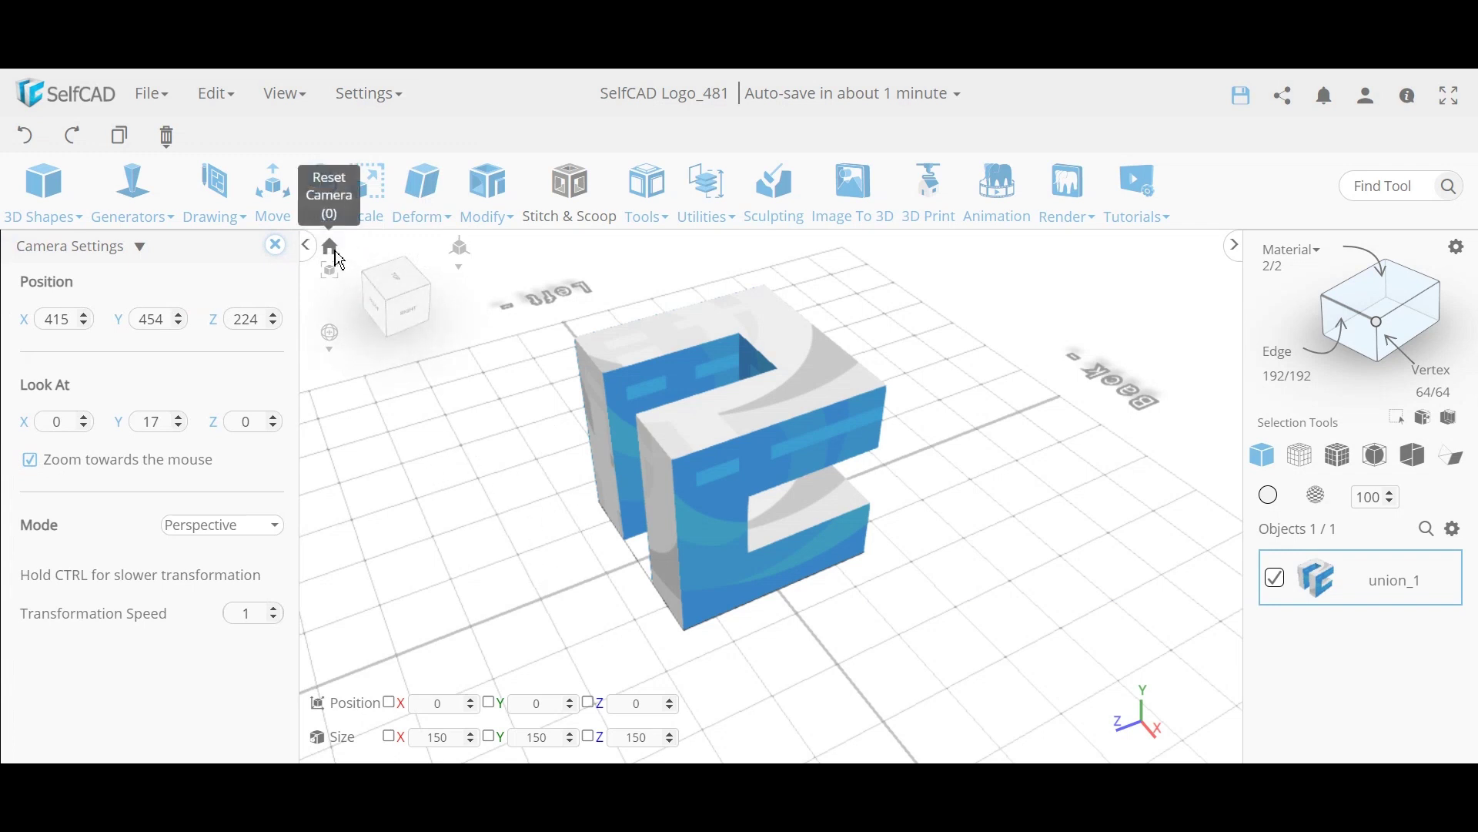
{"action": "left_click", "coordinate": [274, 245]}
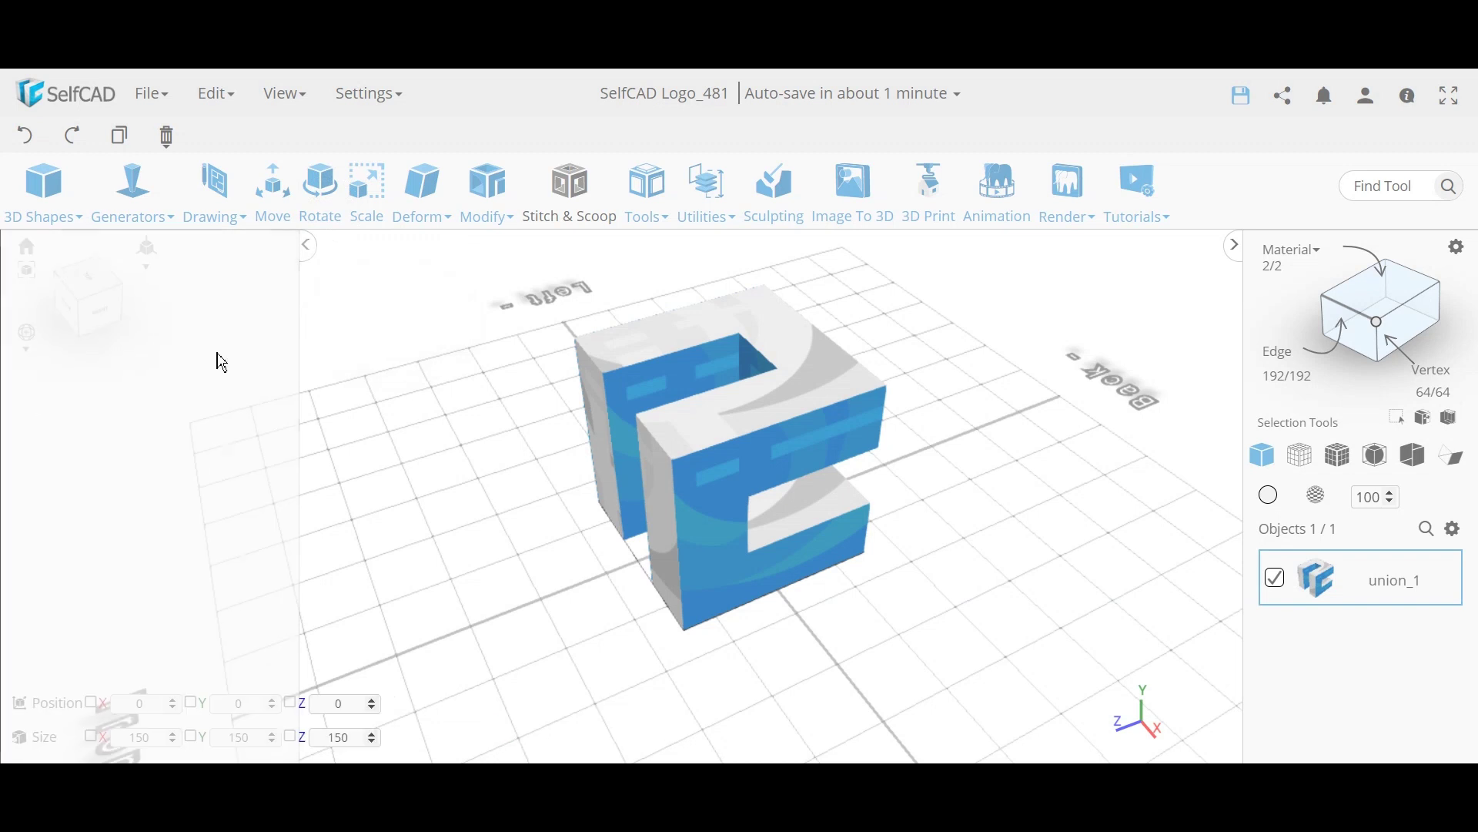
{"action": "left_click", "coordinate": [28, 262]}
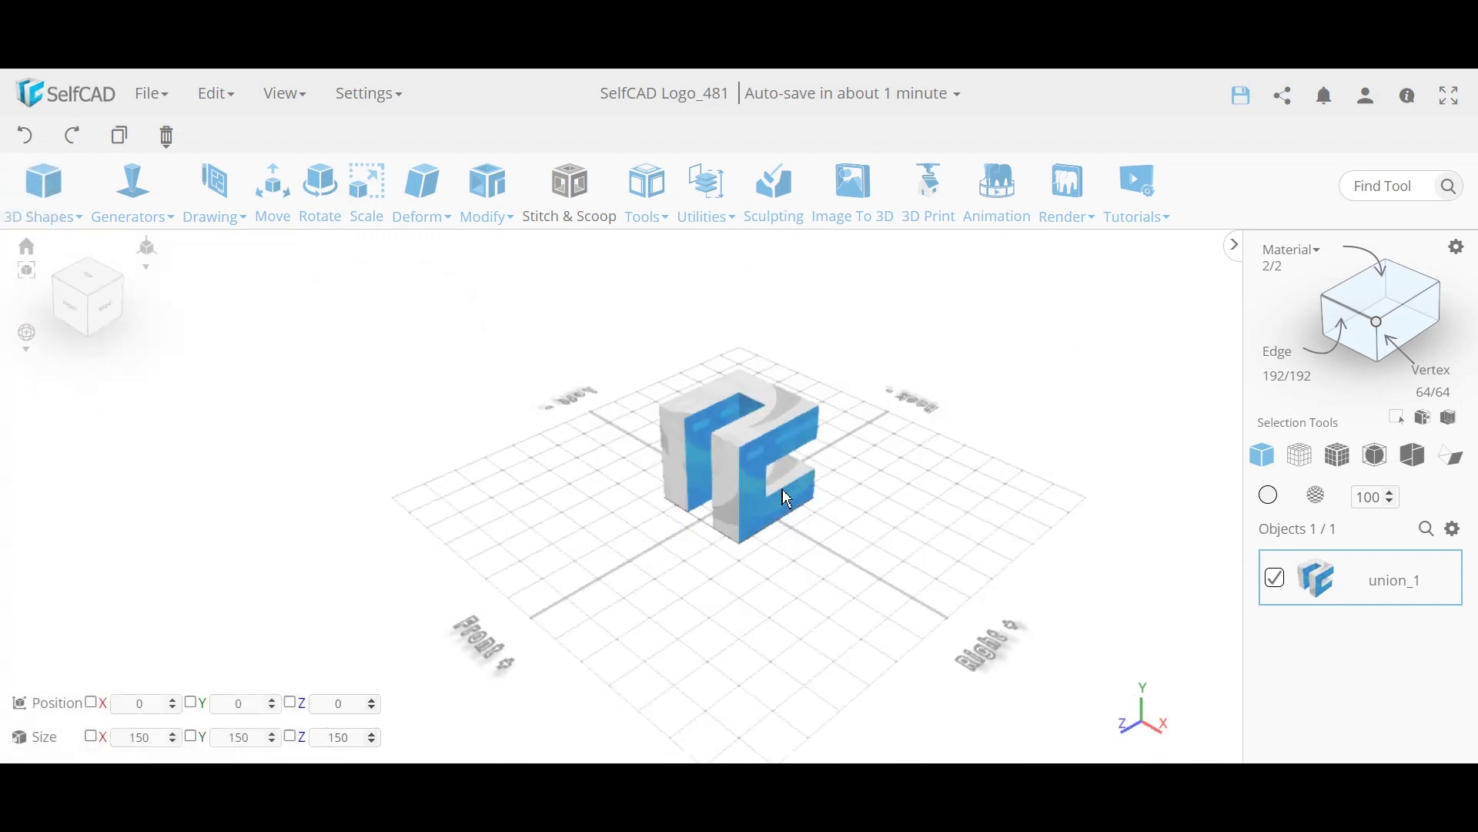
{"action": "left_click", "coordinate": [377, 90]}
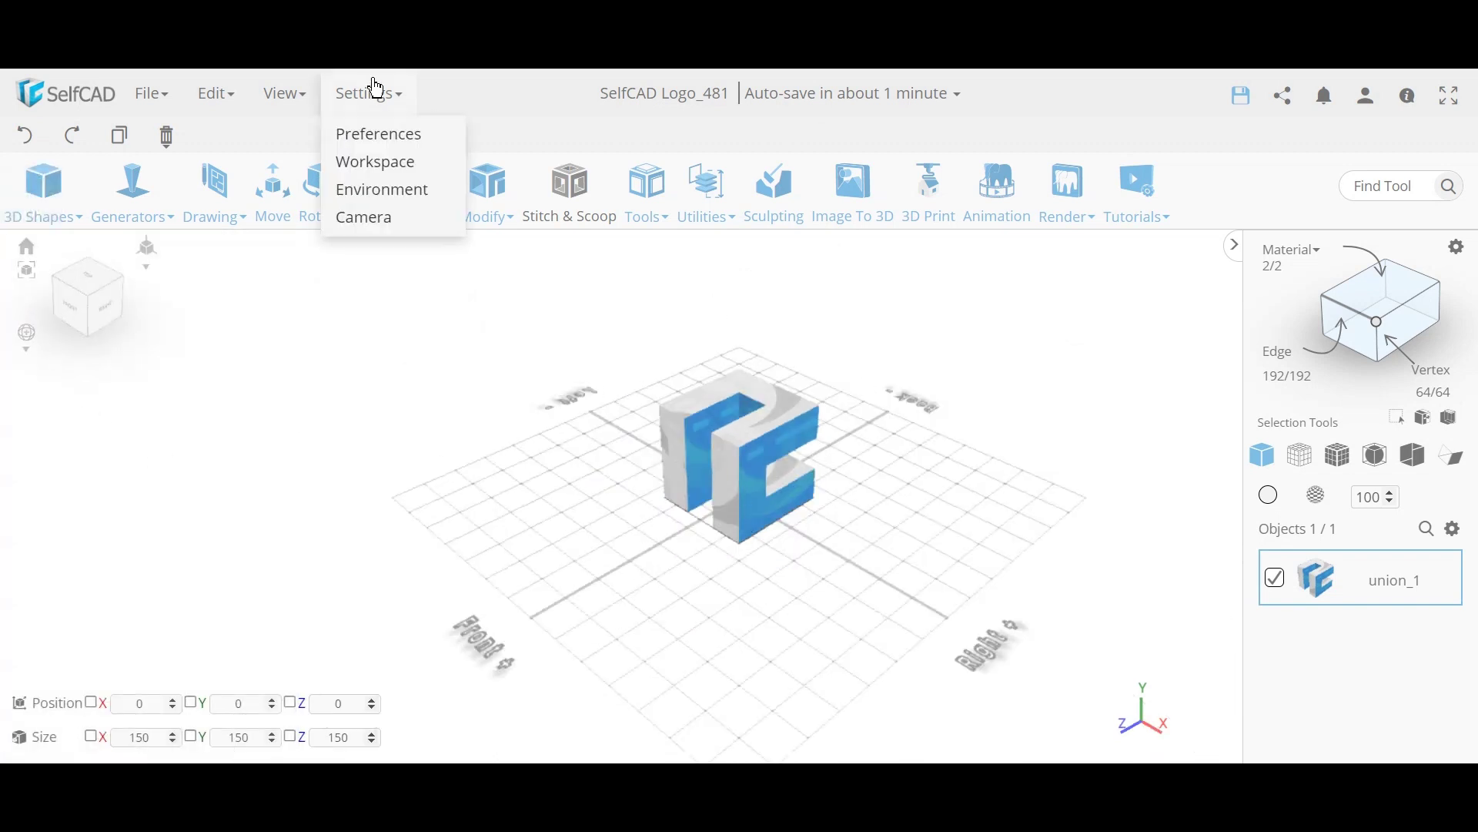
{"action": "left_click", "coordinate": [390, 230]}
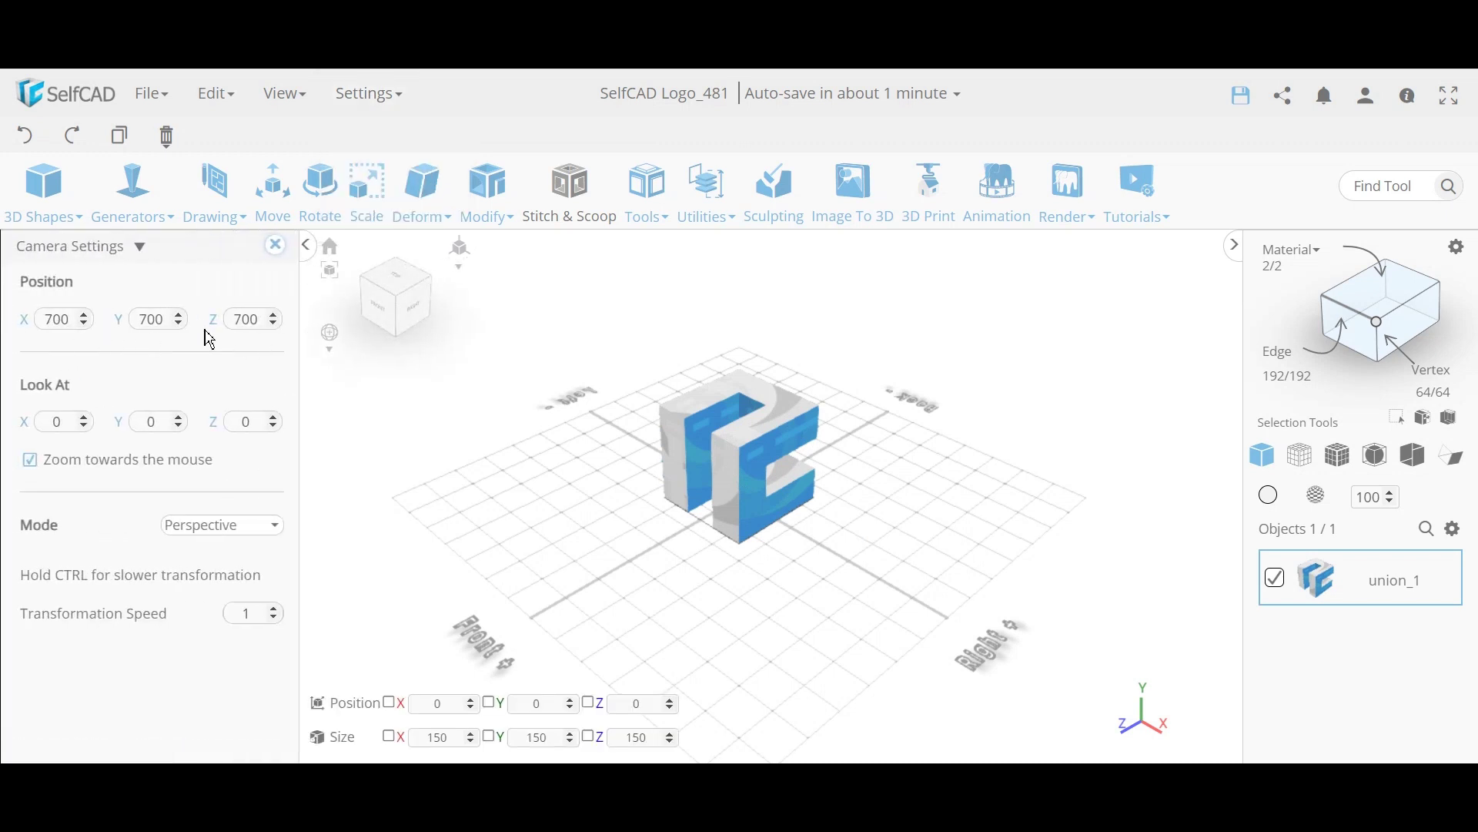
Step: Set the workspace size to 1000 and reset the camera to the home view of the enlarged workspace
{"action": "left_click", "coordinate": [358, 95]}
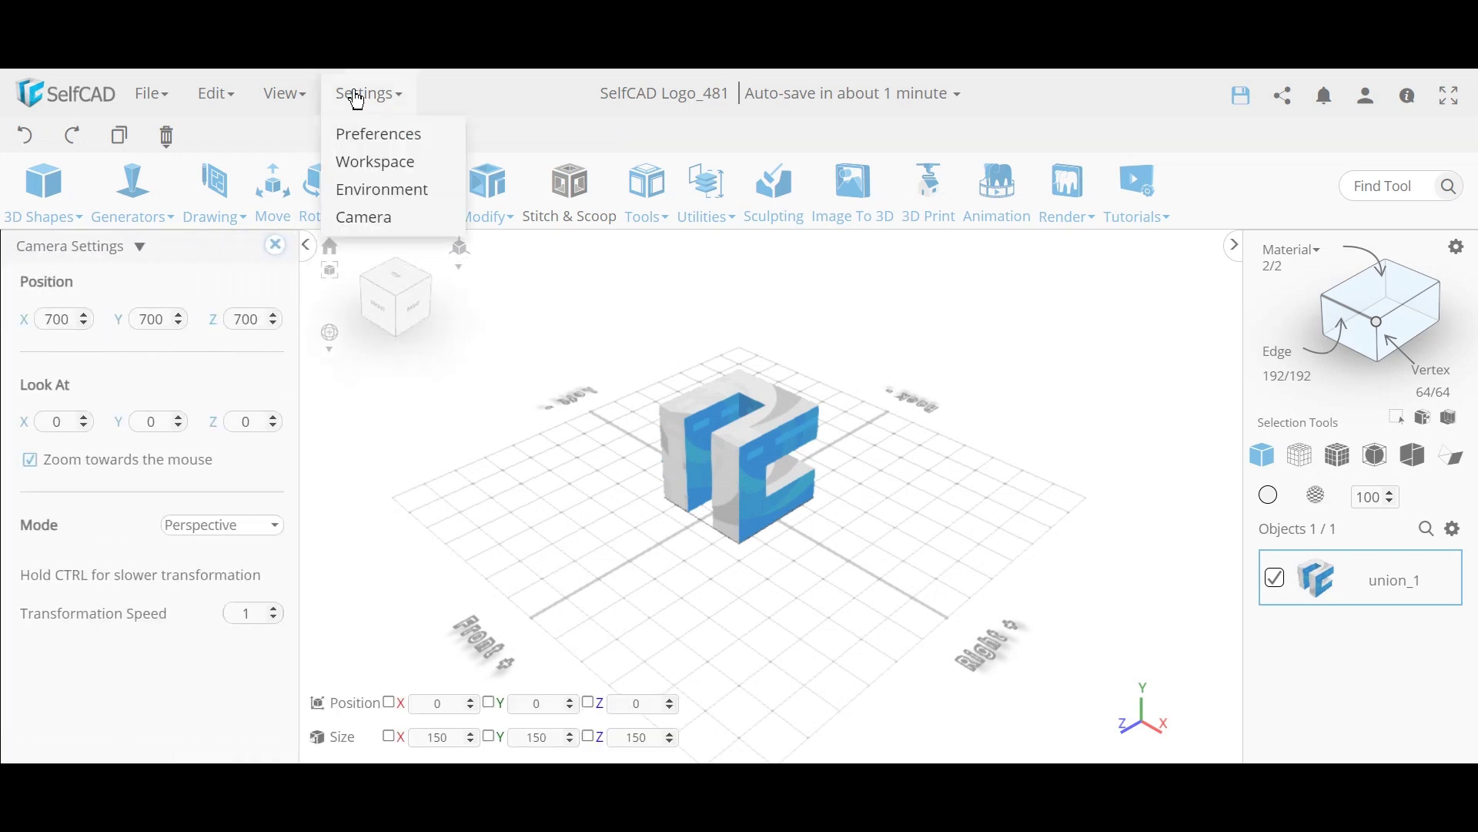
{"action": "left_click", "coordinate": [398, 174]}
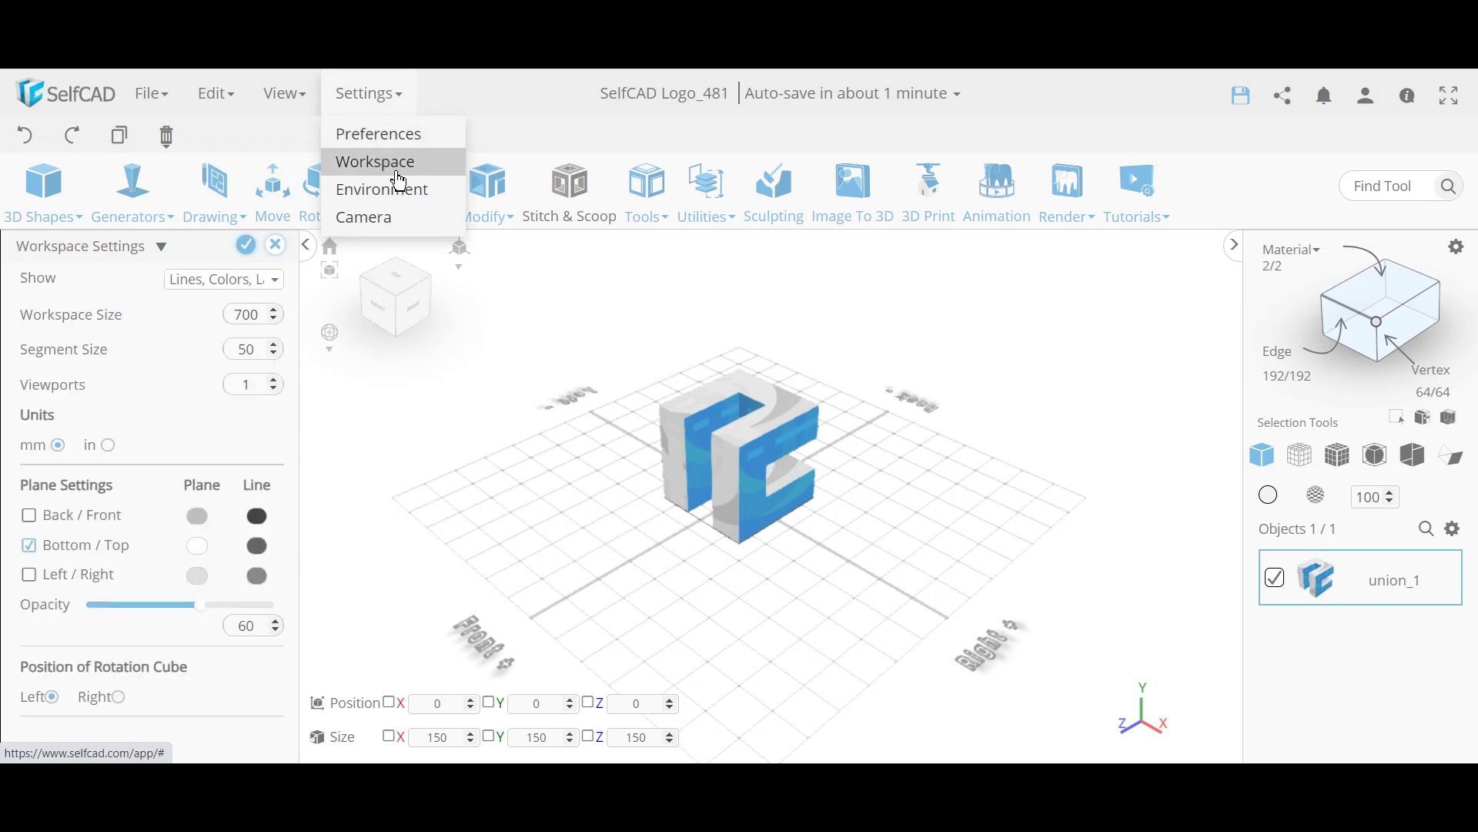
{"action": "double_click", "coordinate": [252, 316]}
{"action": "type", "text": "100"}
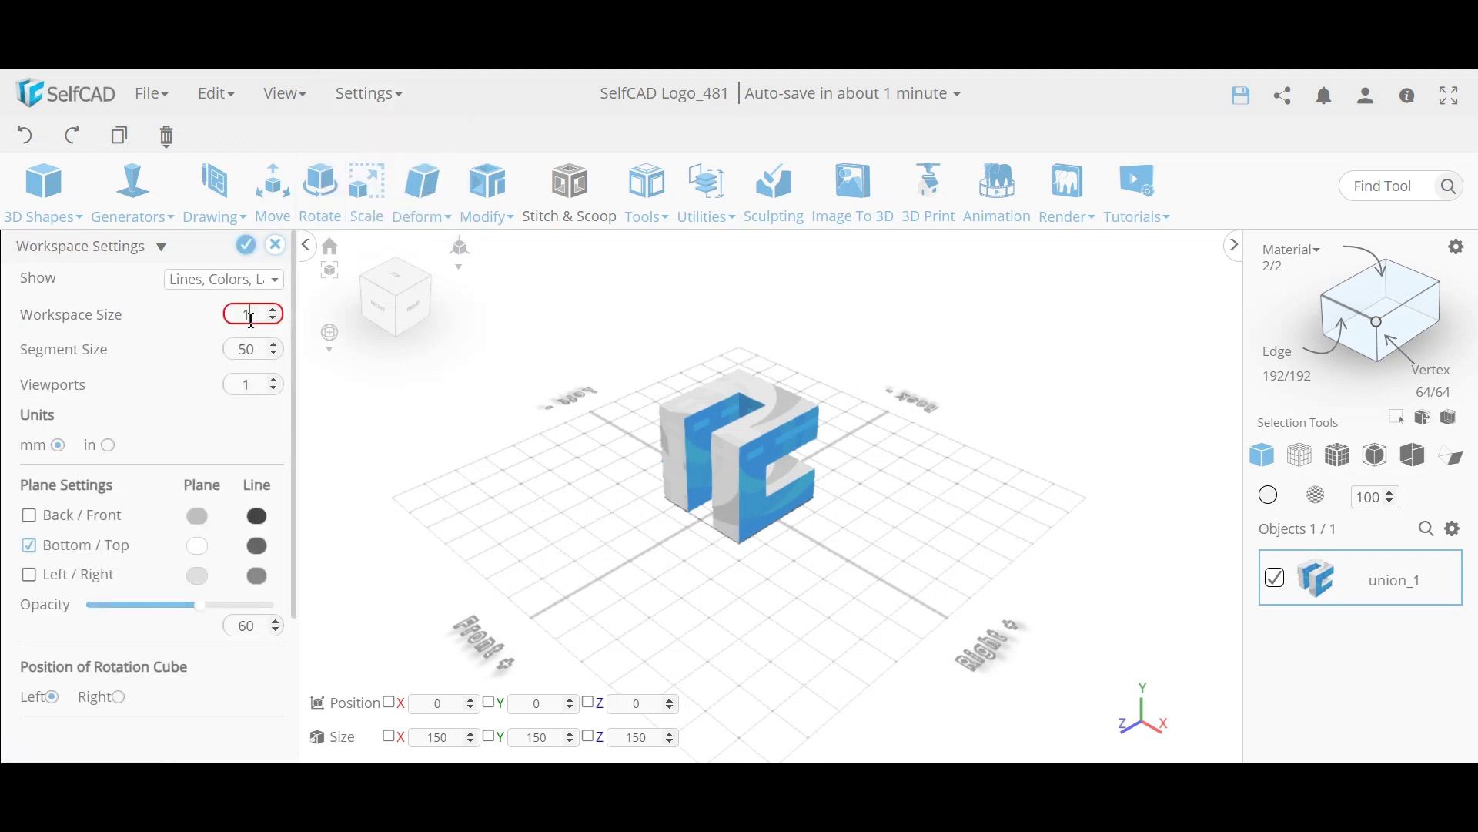
{"action": "type", "text": "0"}
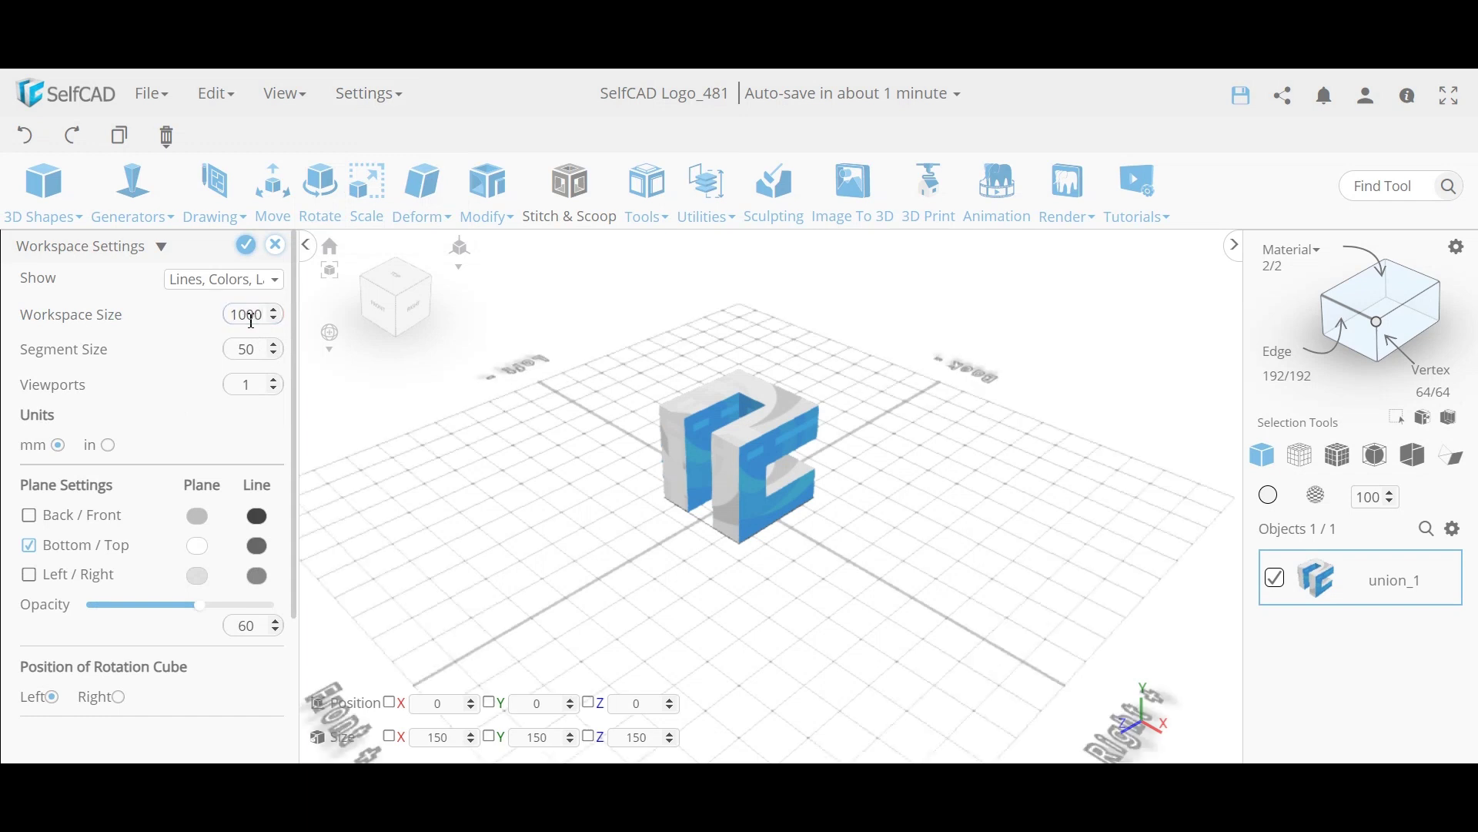
{"action": "left_click", "coordinate": [246, 252]}
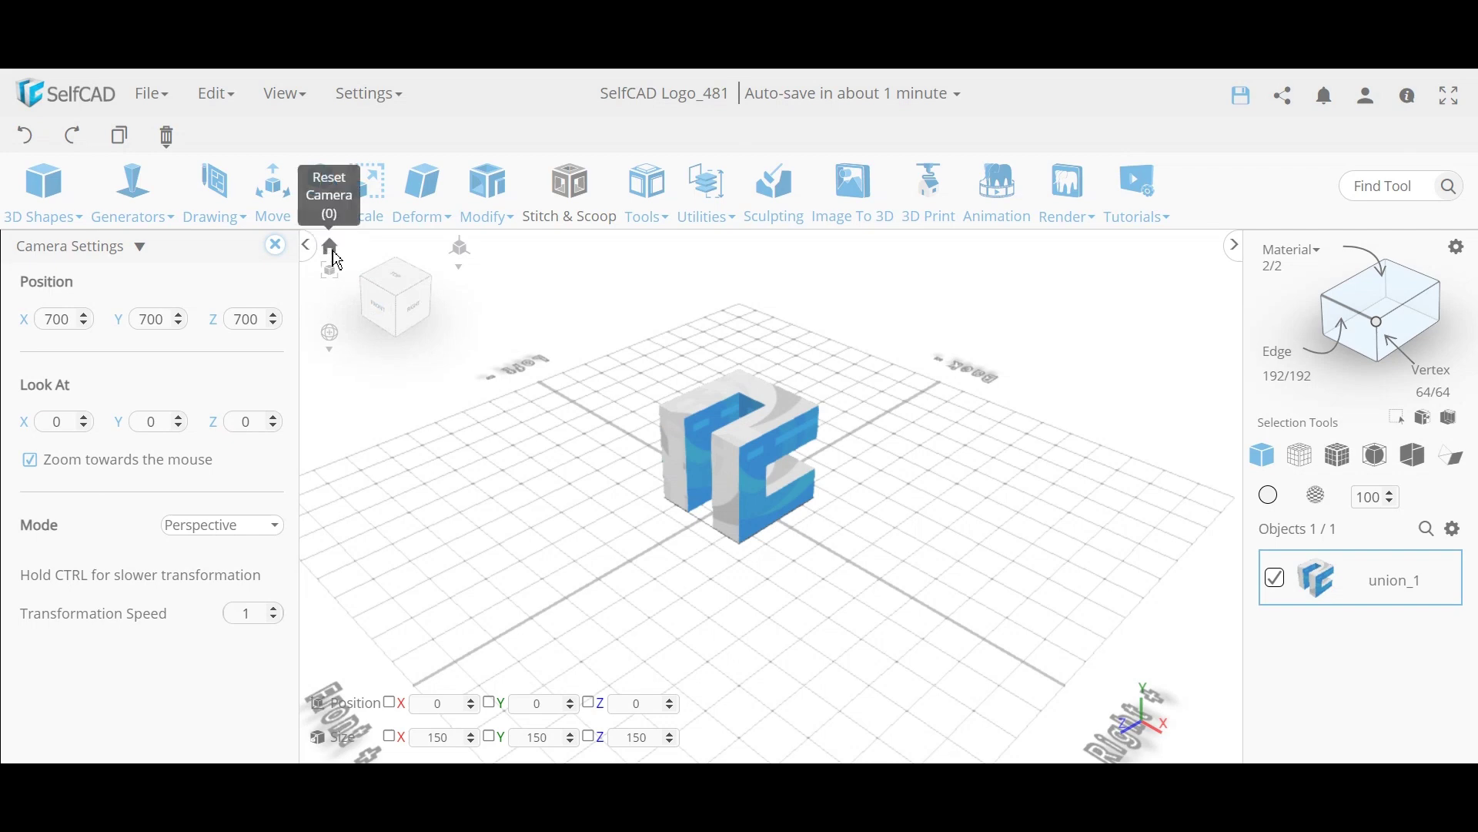
{"action": "left_click", "coordinate": [331, 246]}
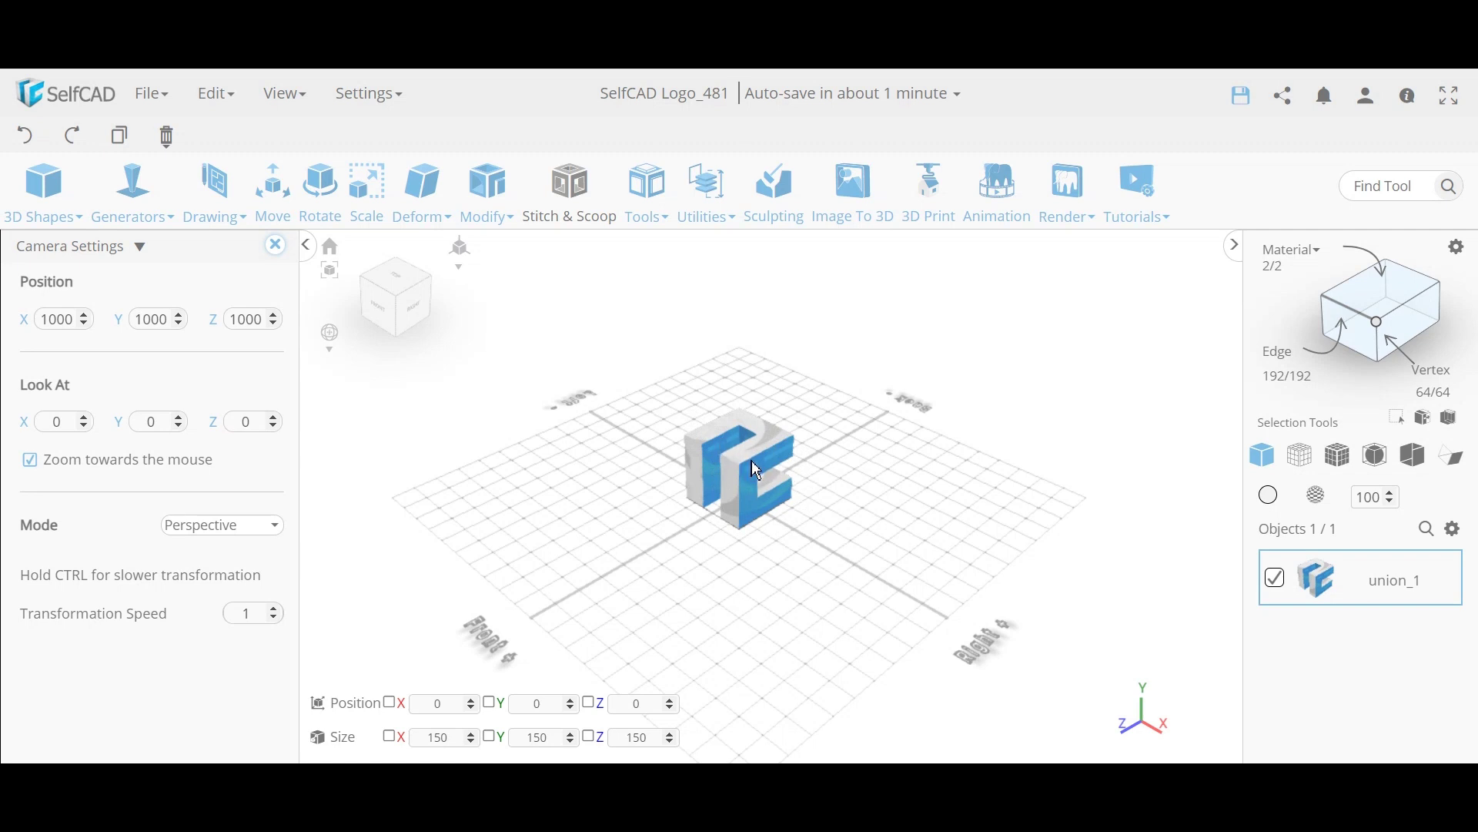
Step: Examine the logo from the front at different zoom distances and from an angled view, ending with a camera reset
{"action": "left_click", "coordinate": [387, 319]}
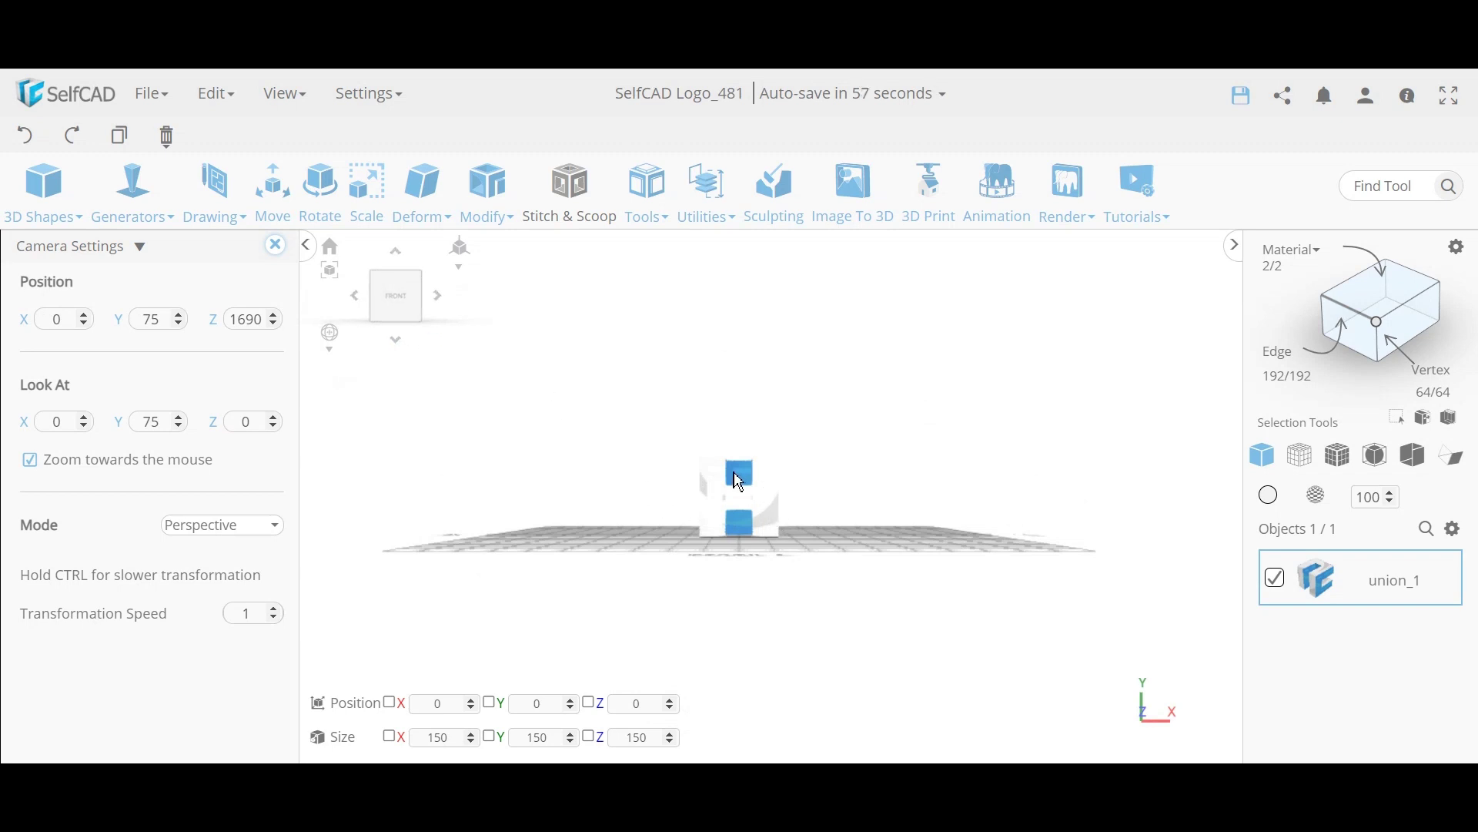
{"action": "scroll", "coordinate": [755, 521], "scroll_direction": "up", "scroll_amount": 10}
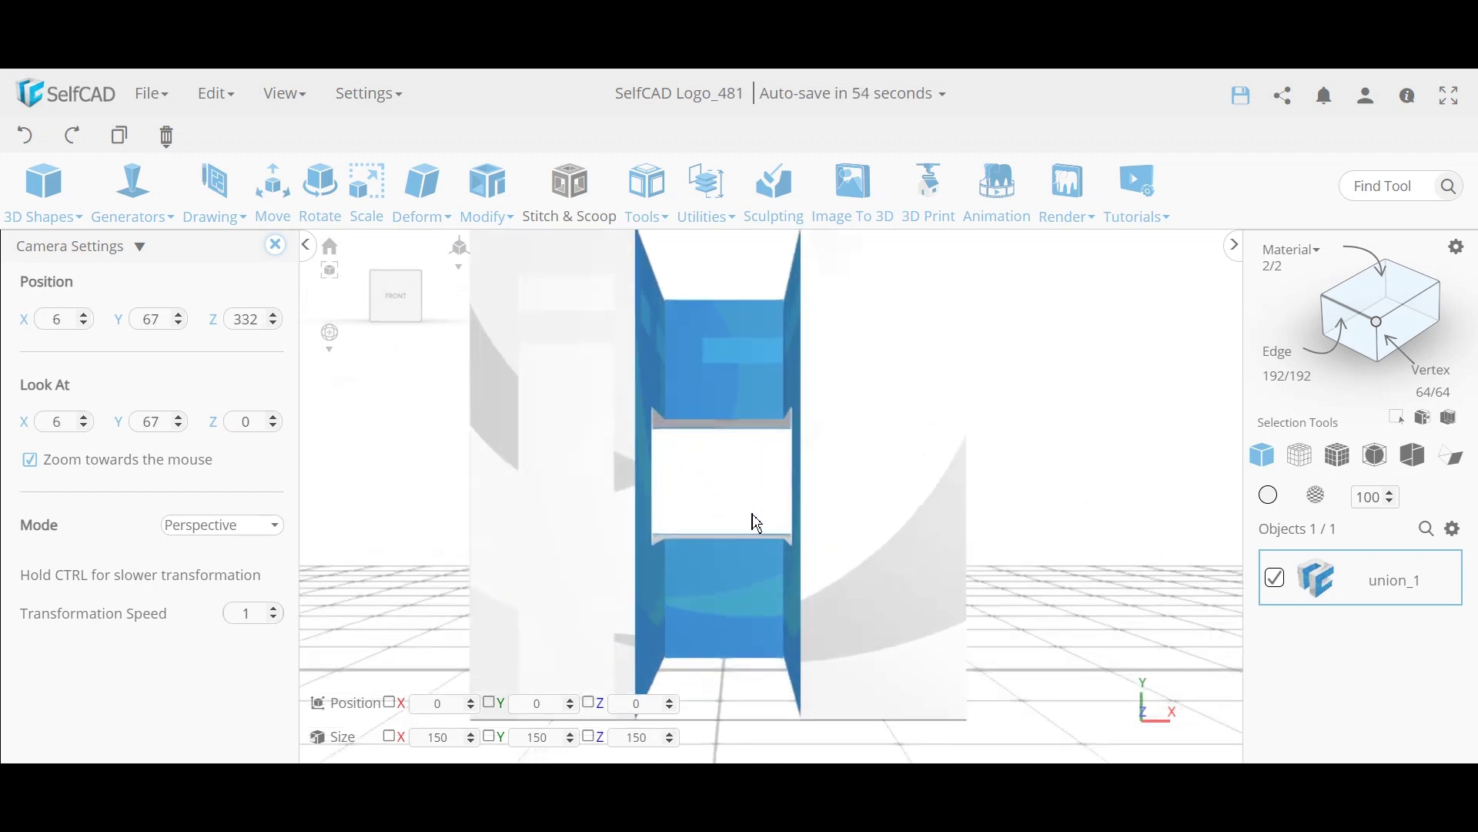
{"action": "scroll", "coordinate": [755, 521], "scroll_direction": "down", "scroll_amount": 4}
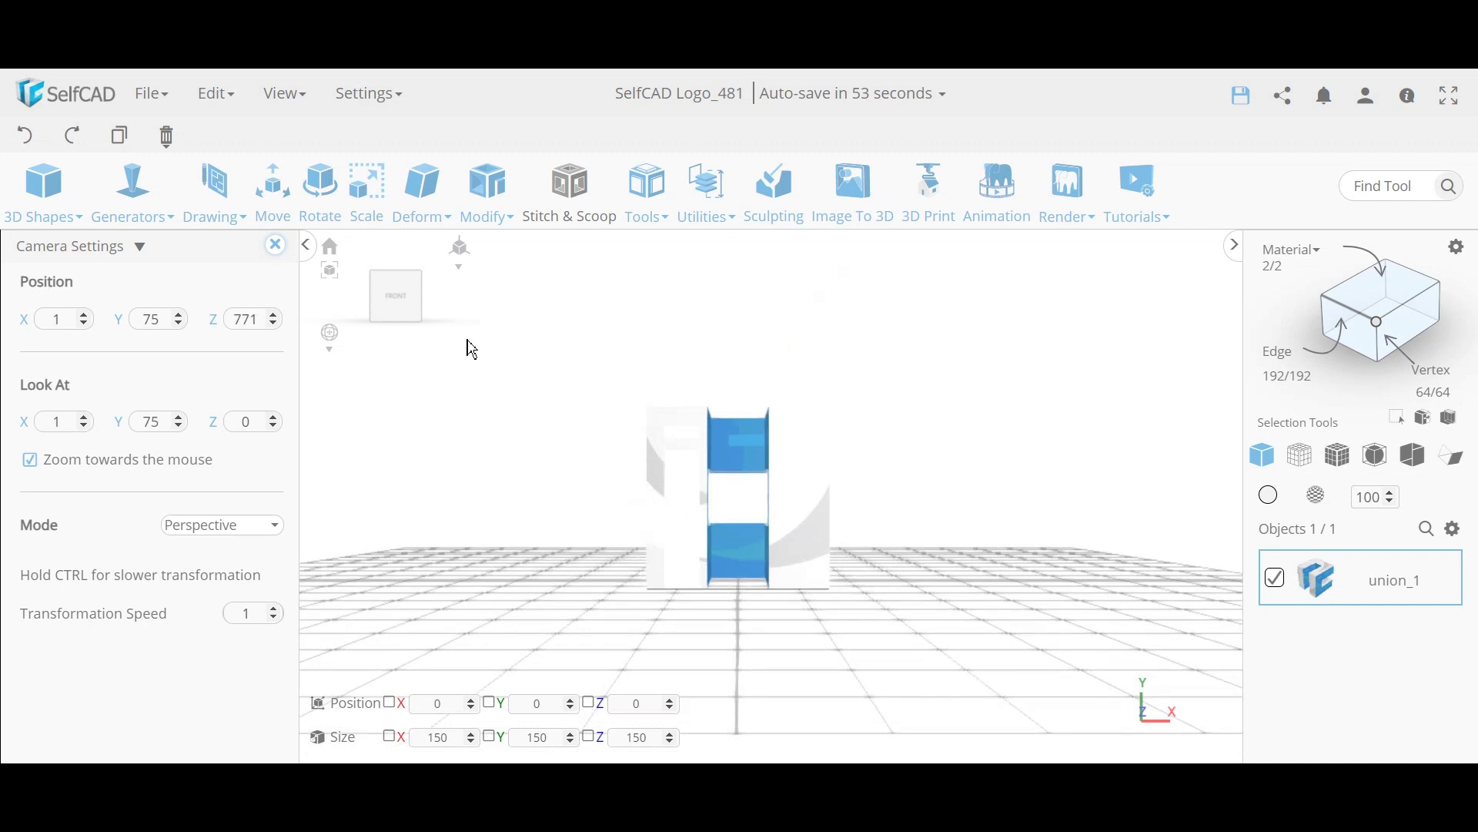
{"action": "left_click", "coordinate": [392, 303]}
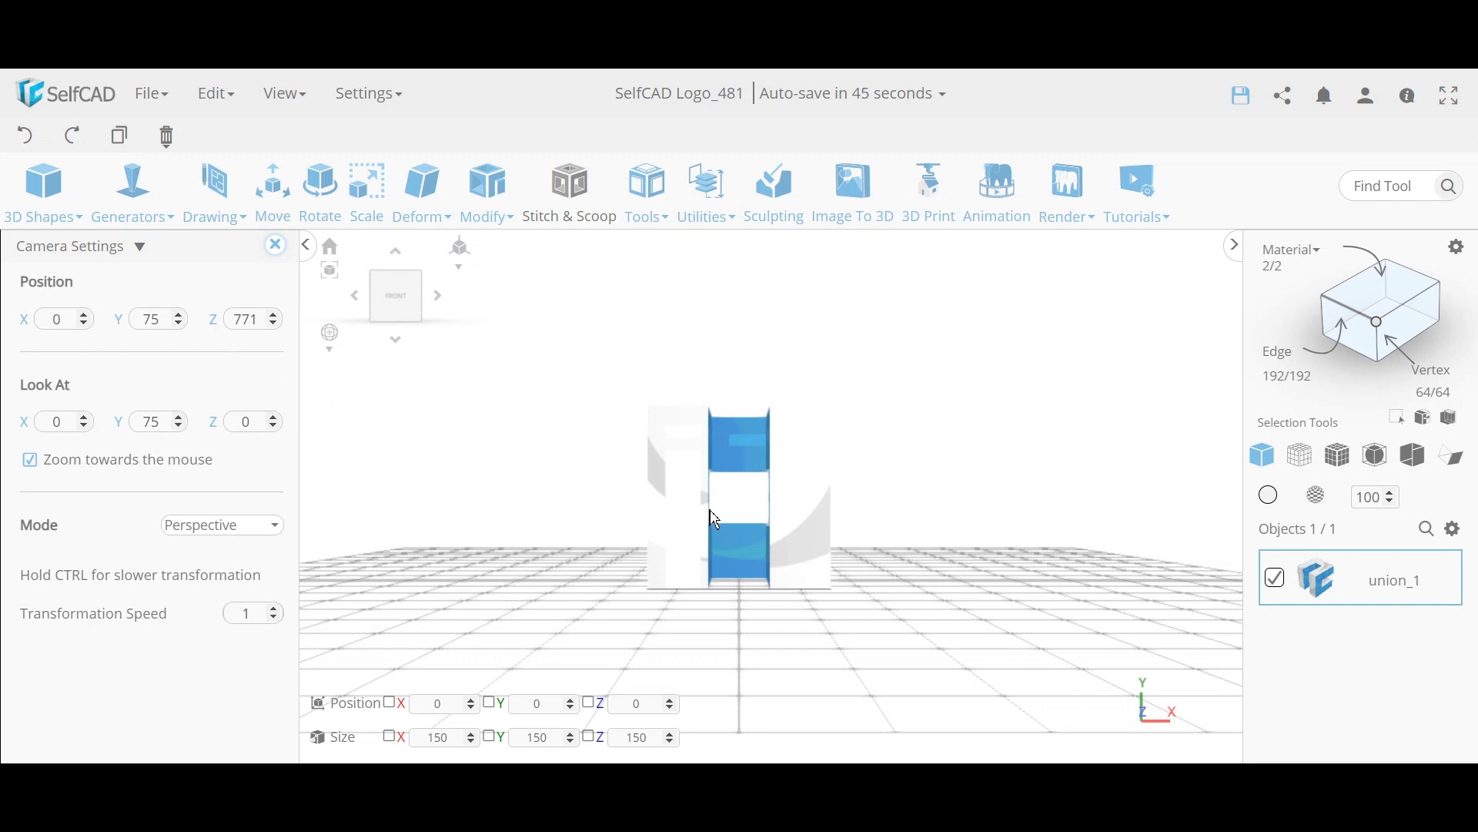
{"action": "scroll", "coordinate": [737, 536], "scroll_direction": "down", "scroll_amount": 5}
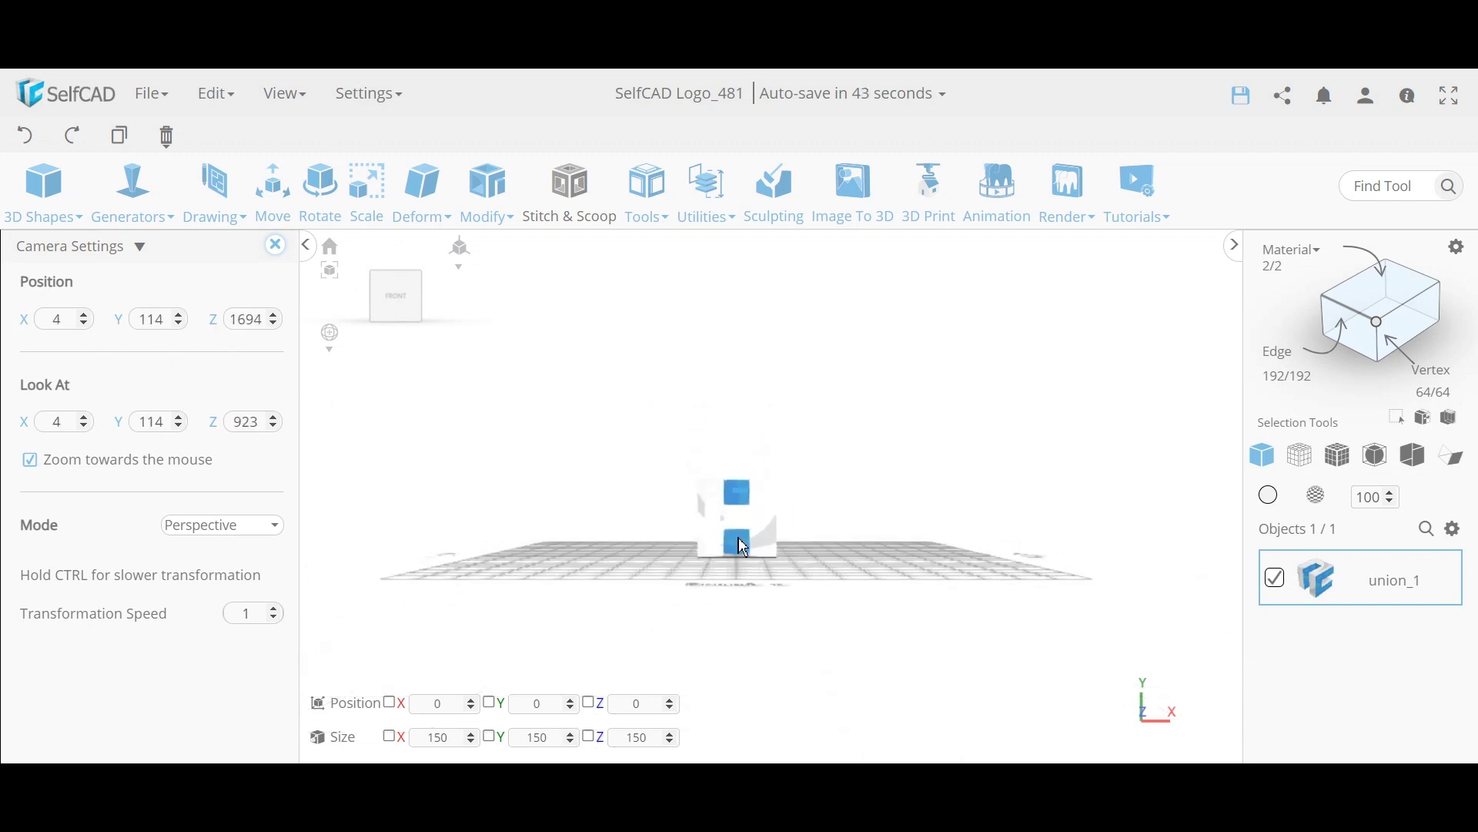
{"action": "scroll", "coordinate": [739, 539], "scroll_direction": "up", "scroll_amount": 8}
{"action": "scroll", "coordinate": [743, 530], "scroll_direction": "down", "scroll_amount": 3}
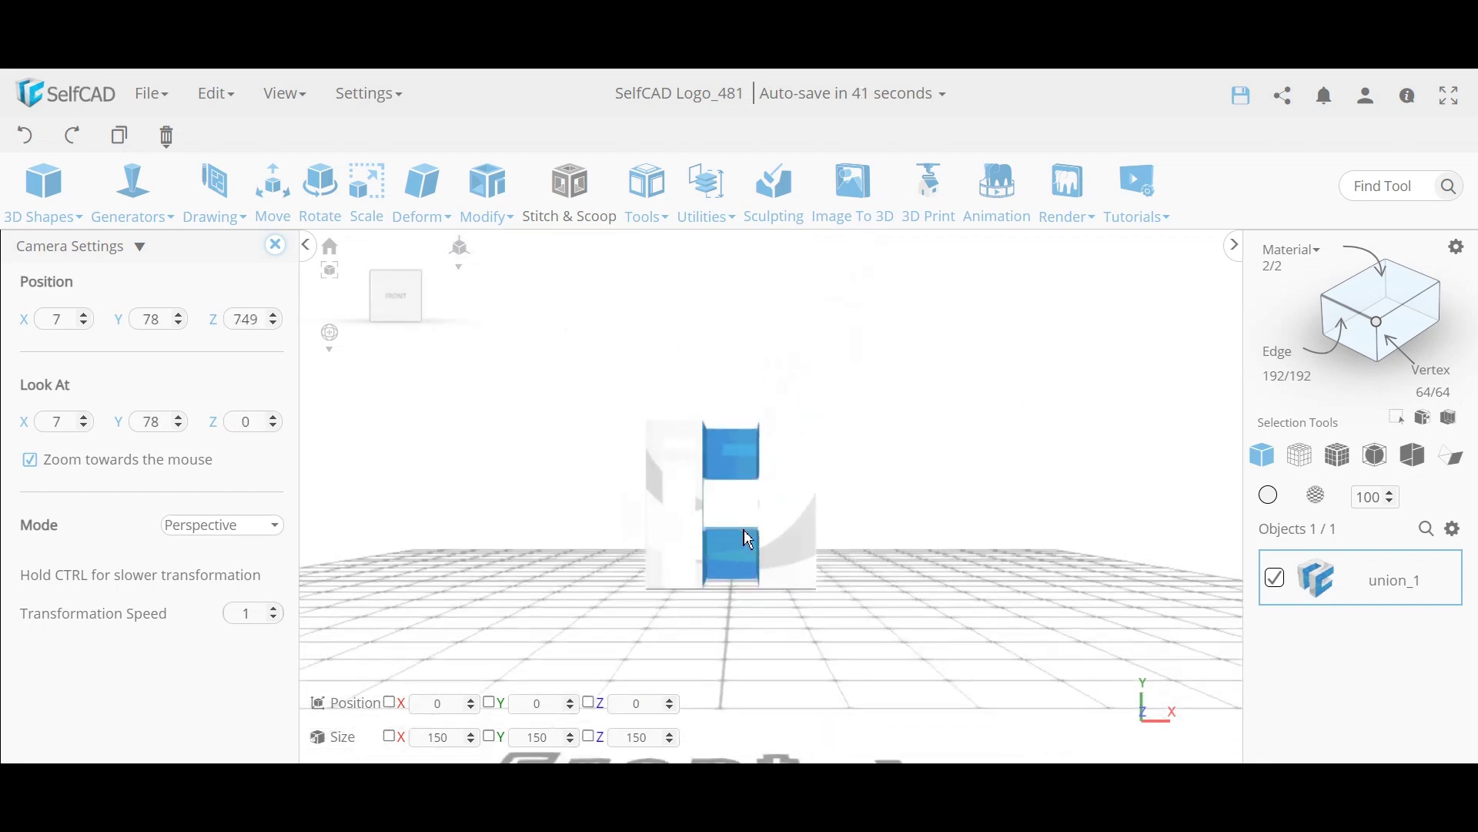
{"action": "right_click_drag", "start_coordinate": [980, 511], "coordinate": [749, 544]}
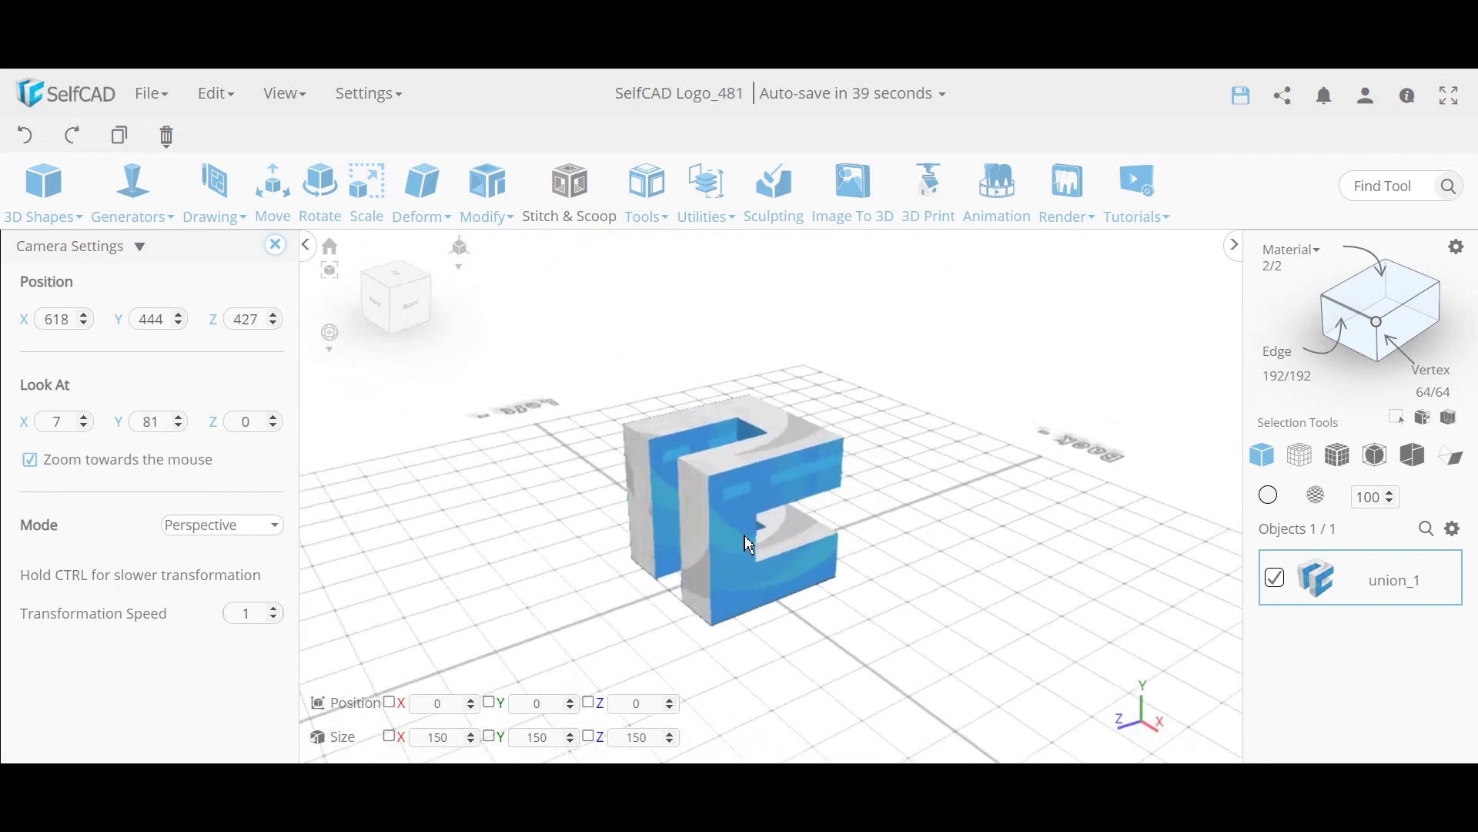
{"action": "left_click", "coordinate": [331, 246]}
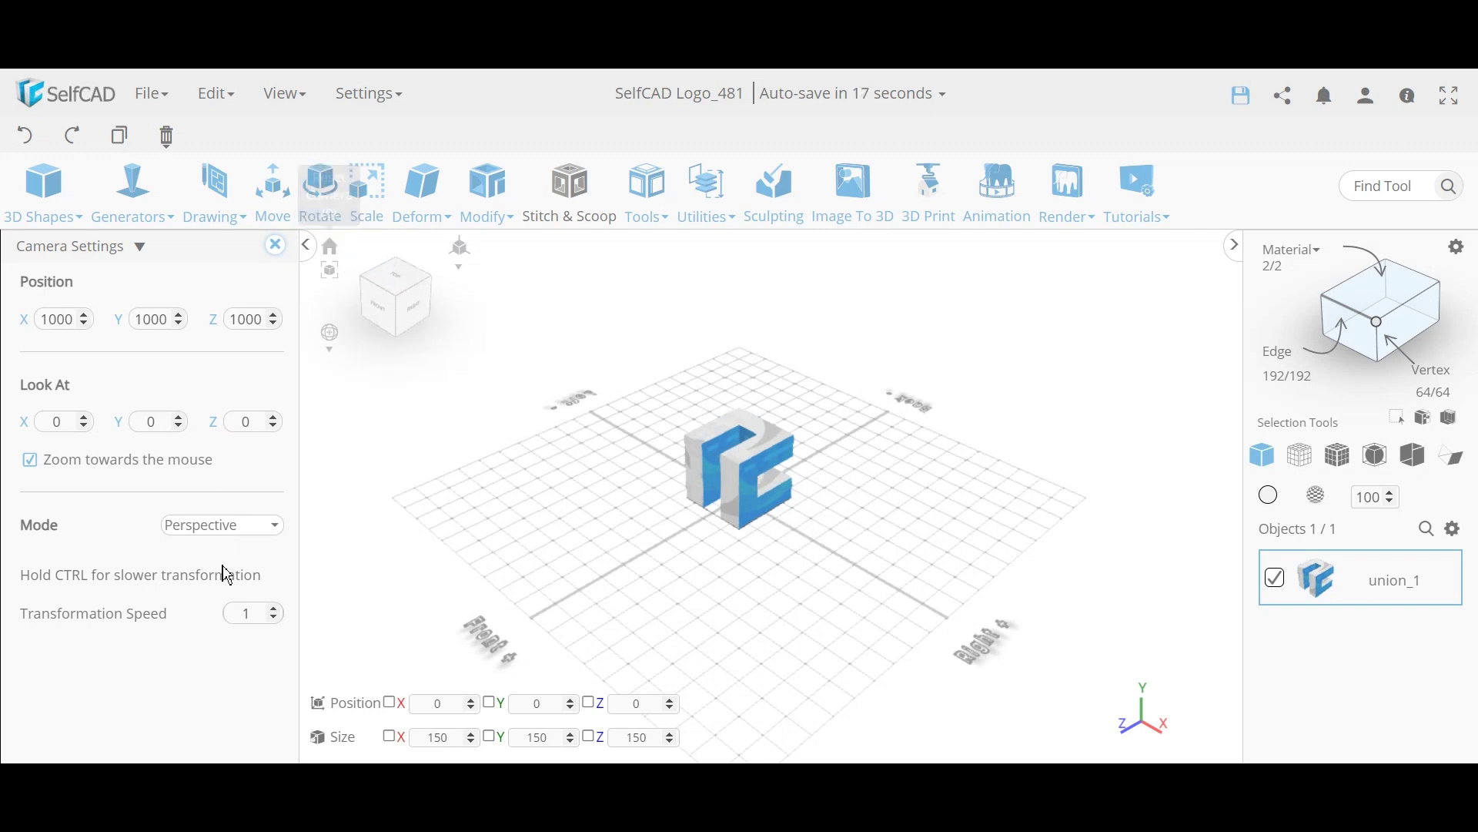
Step: Try the Orthographic camera mode, return to Perspective, and close the camera settings
{"action": "left_click", "coordinate": [224, 525]}
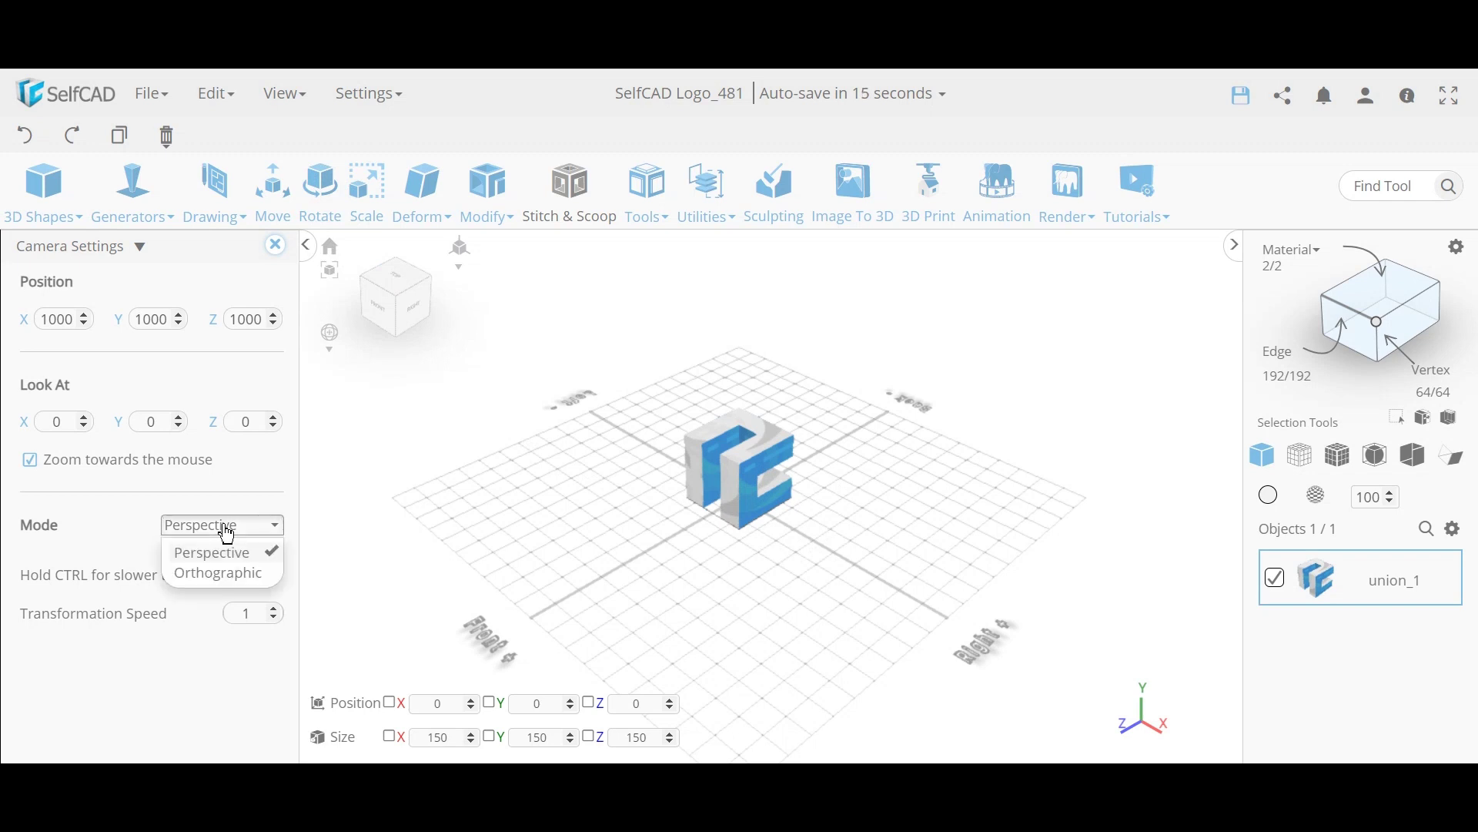
{"action": "left_click", "coordinate": [221, 574]}
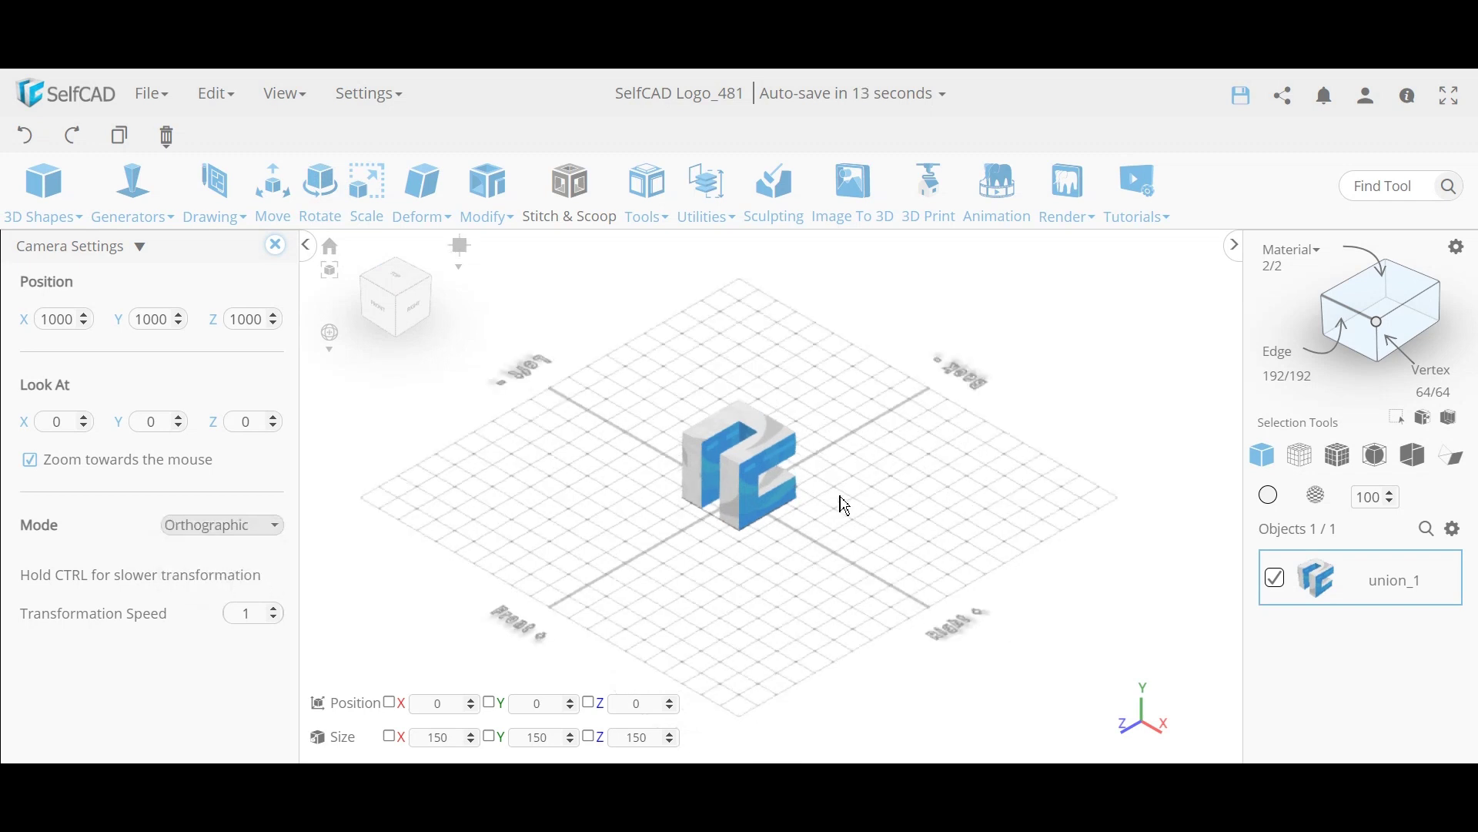
{"action": "left_click", "coordinate": [223, 528]}
{"action": "left_click", "coordinate": [220, 553]}
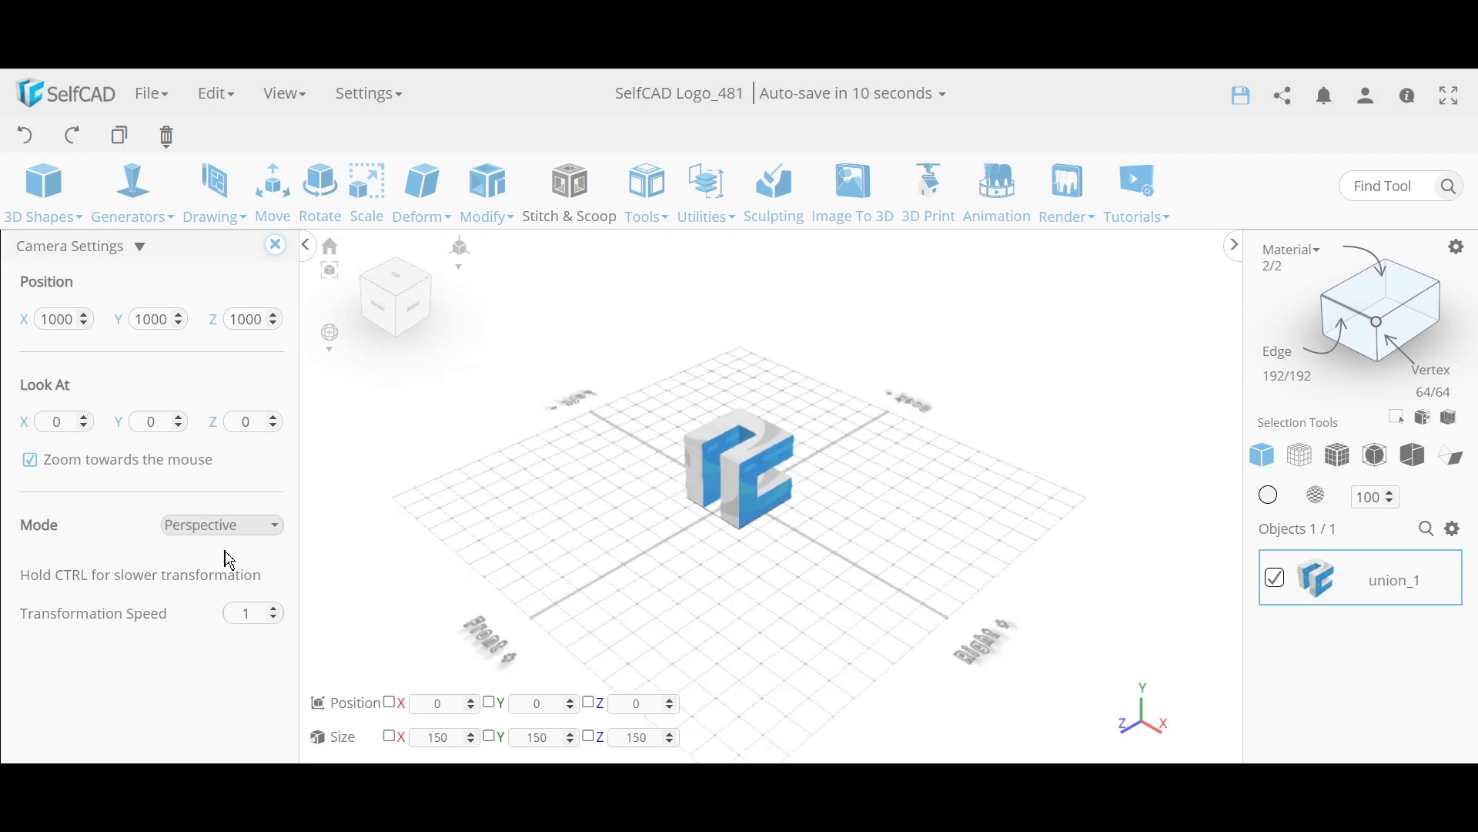
{"action": "left_click", "coordinate": [275, 245]}
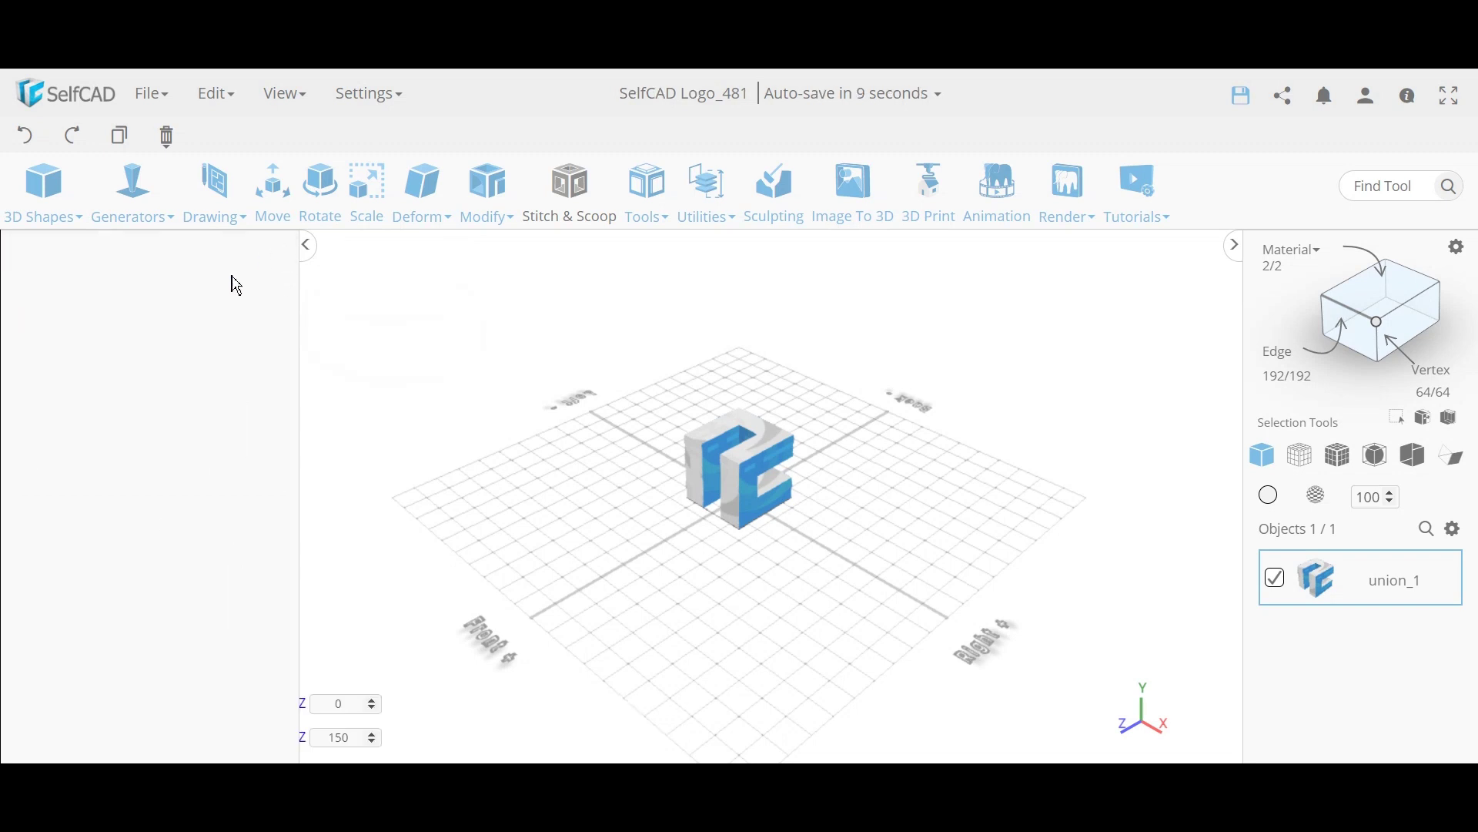
Step: Export the logo as an image from the home view and open the downloaded file in Paint
{"action": "mouse_move", "coordinate": [153, 263]}
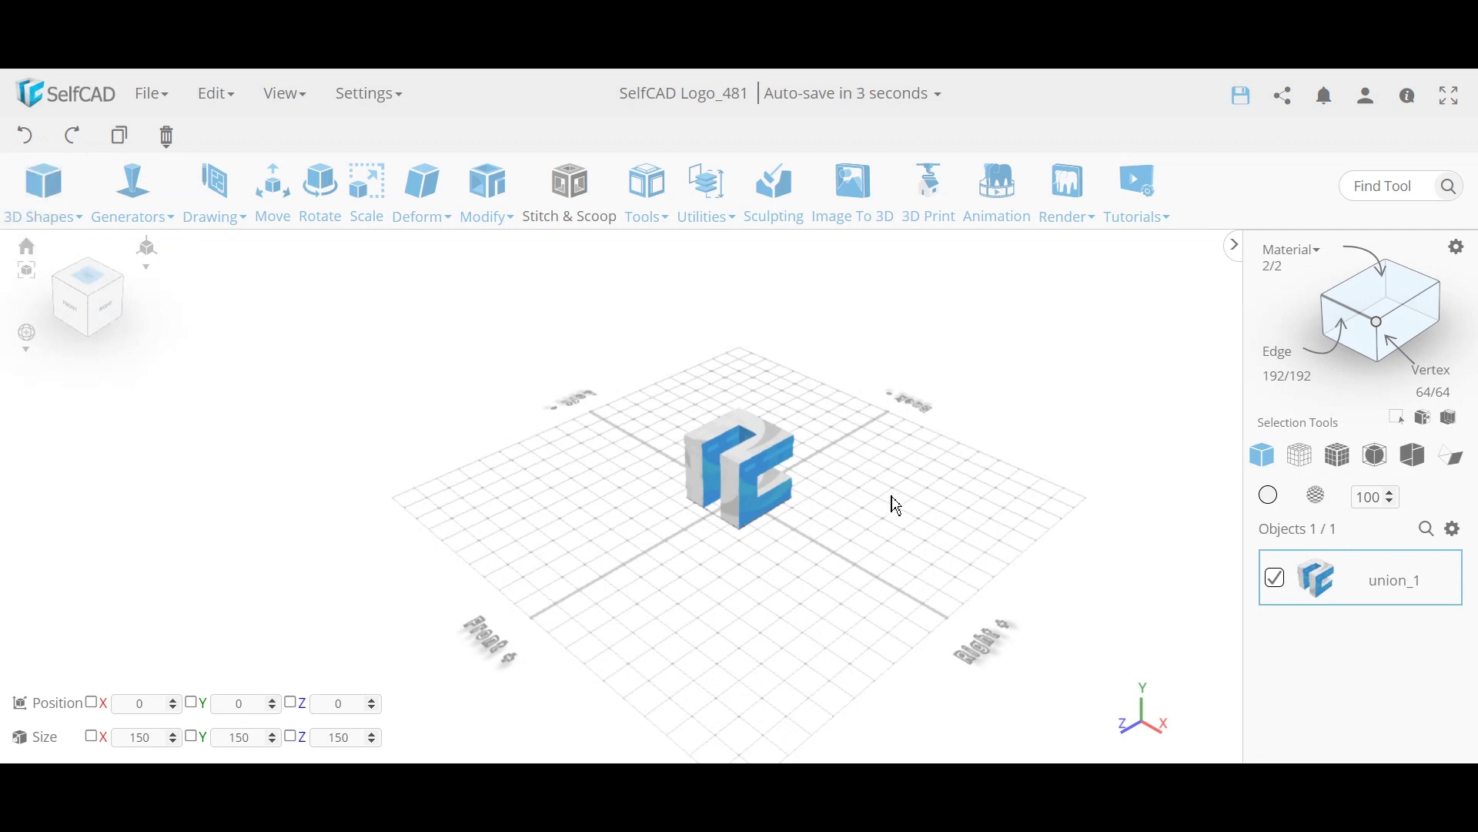
{"action": "left_click", "coordinate": [152, 93]}
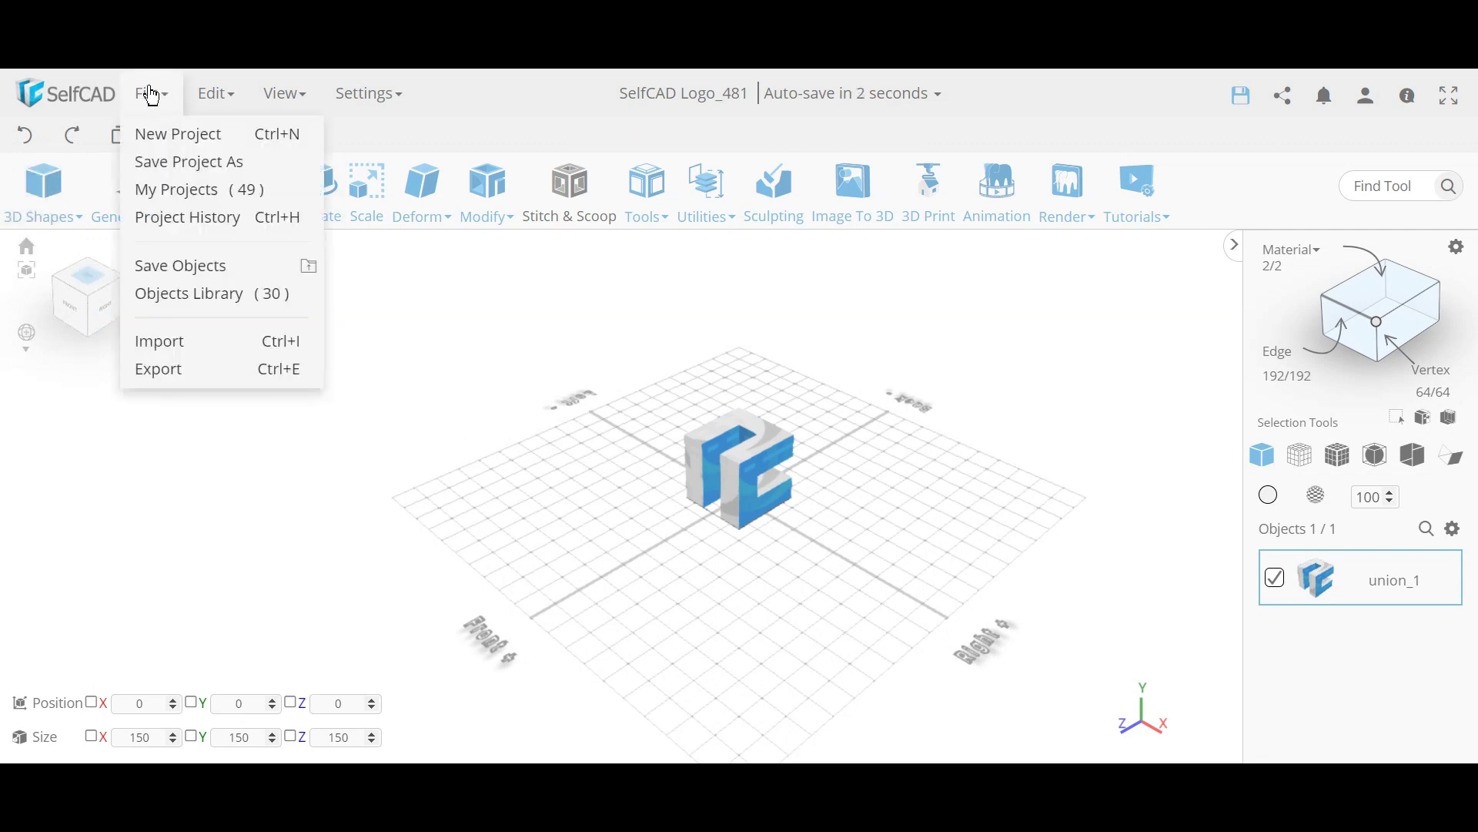
{"action": "left_click", "coordinate": [188, 373]}
{"action": "left_click", "coordinate": [622, 521]}
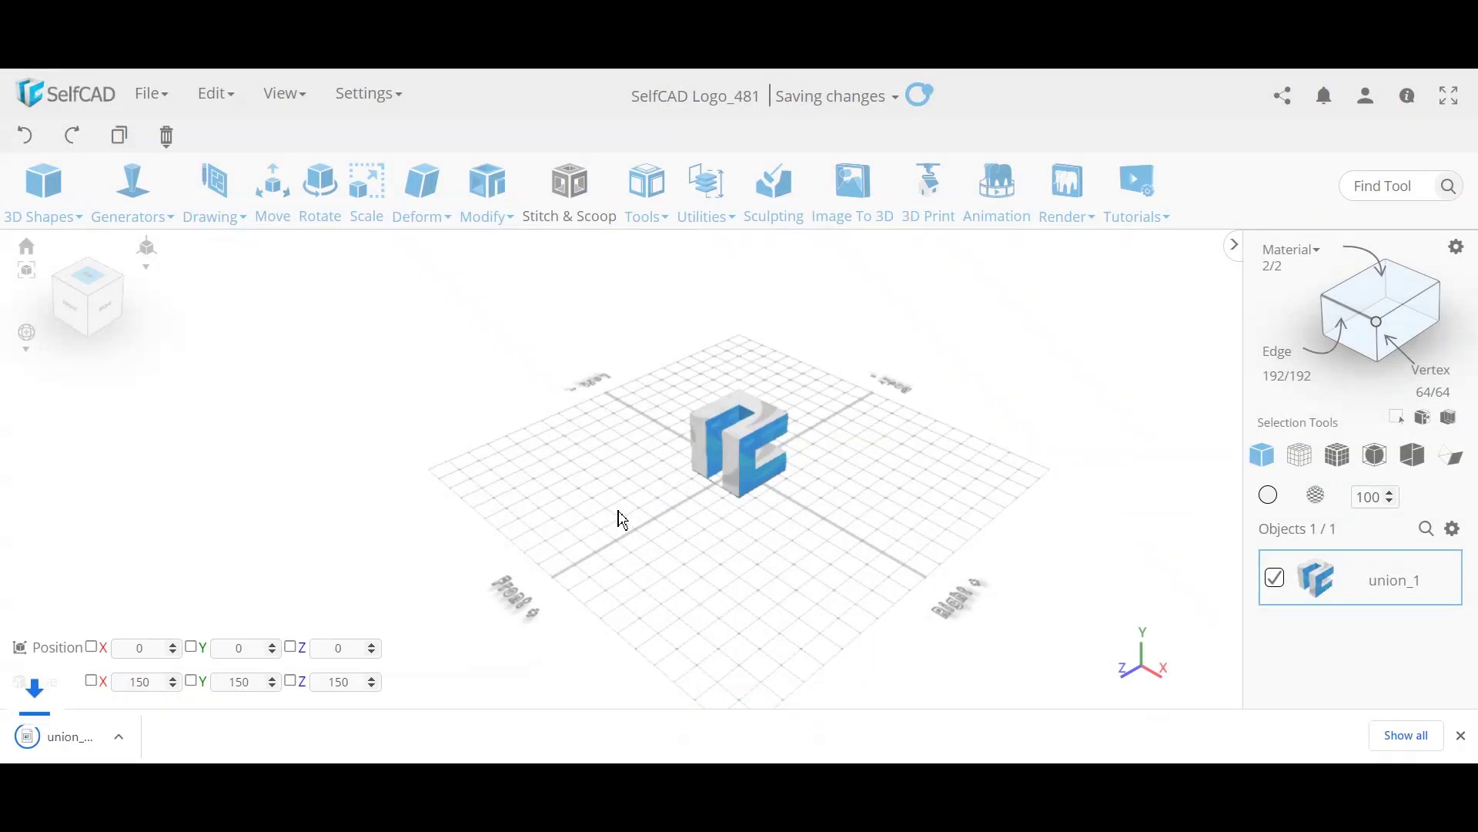
{"action": "left_click", "coordinate": [119, 749]}
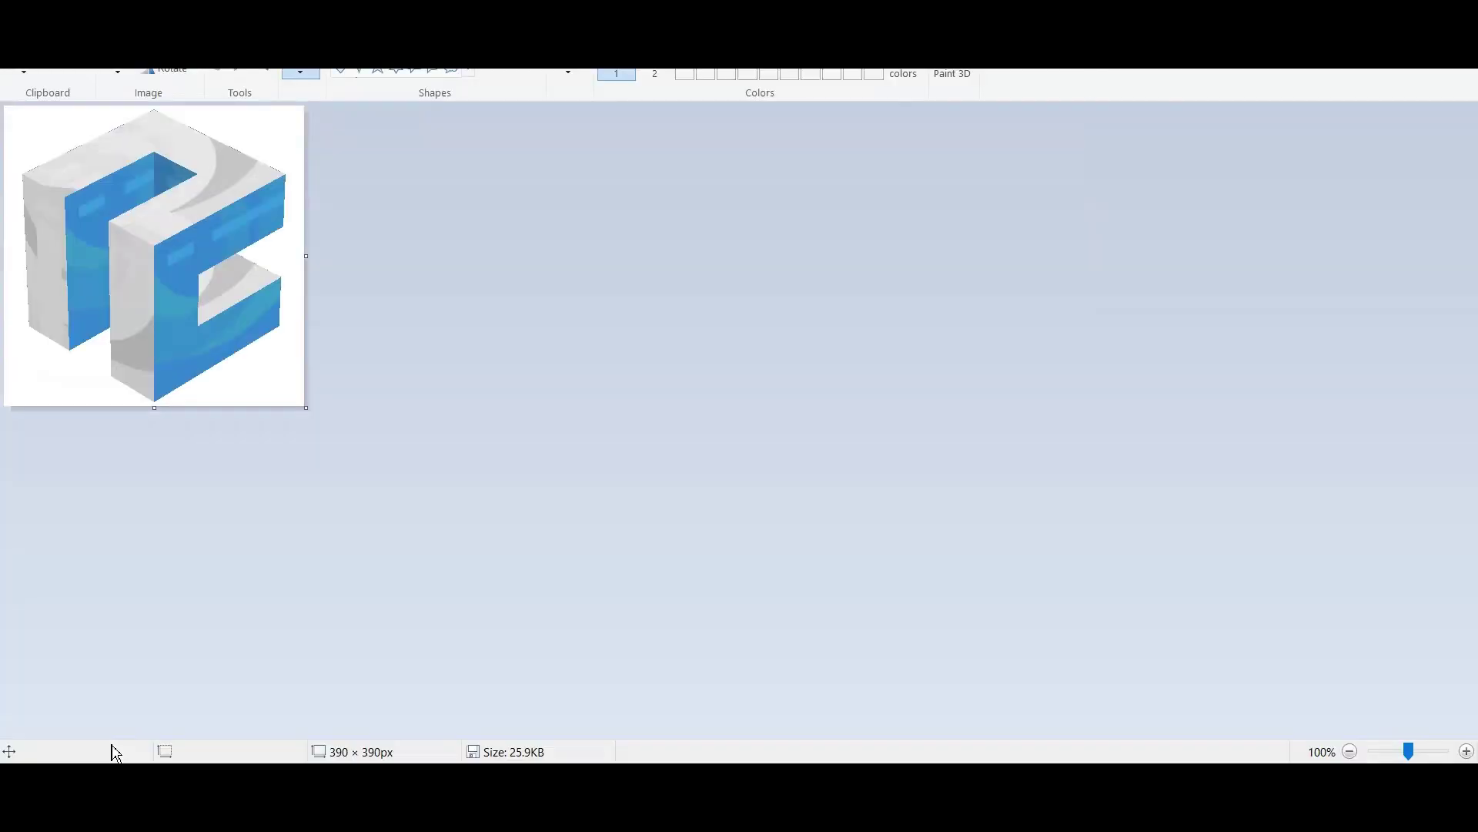